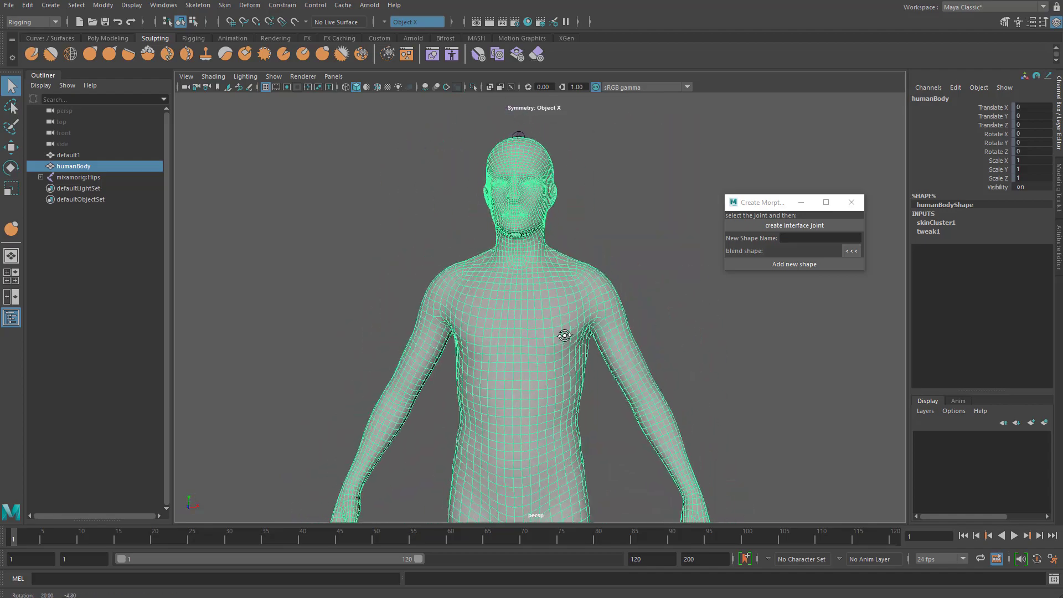
Examine the rigged human body mesh from head to feet and from slightly different angles.
scroll(565, 332, up, 5)
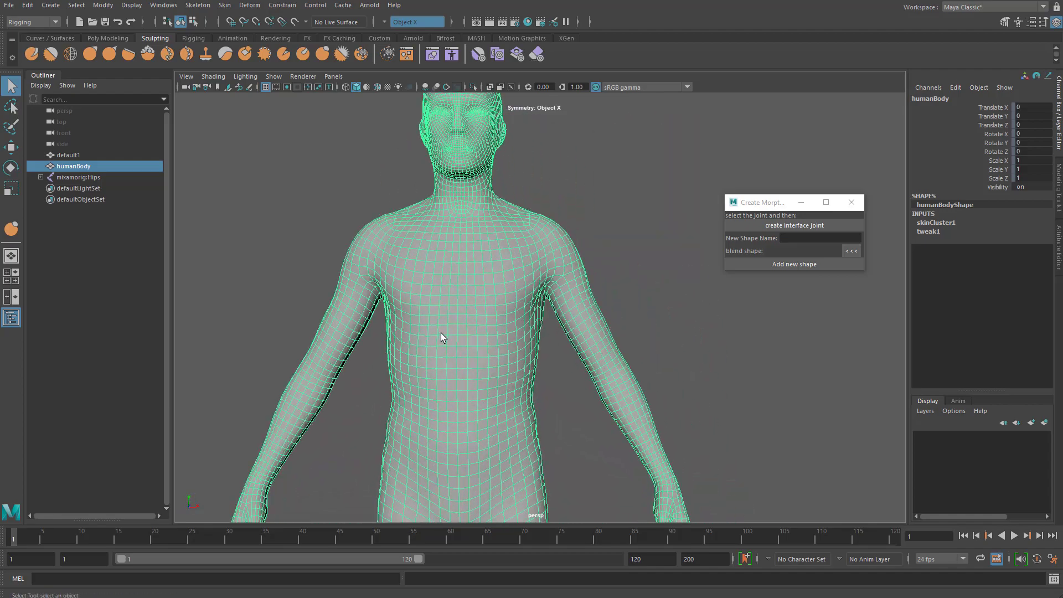
alt+drag(467, 342, 509, 342)
scroll(504, 351, down, 2)
alt+middle_drag(519, 348, 471, 355)
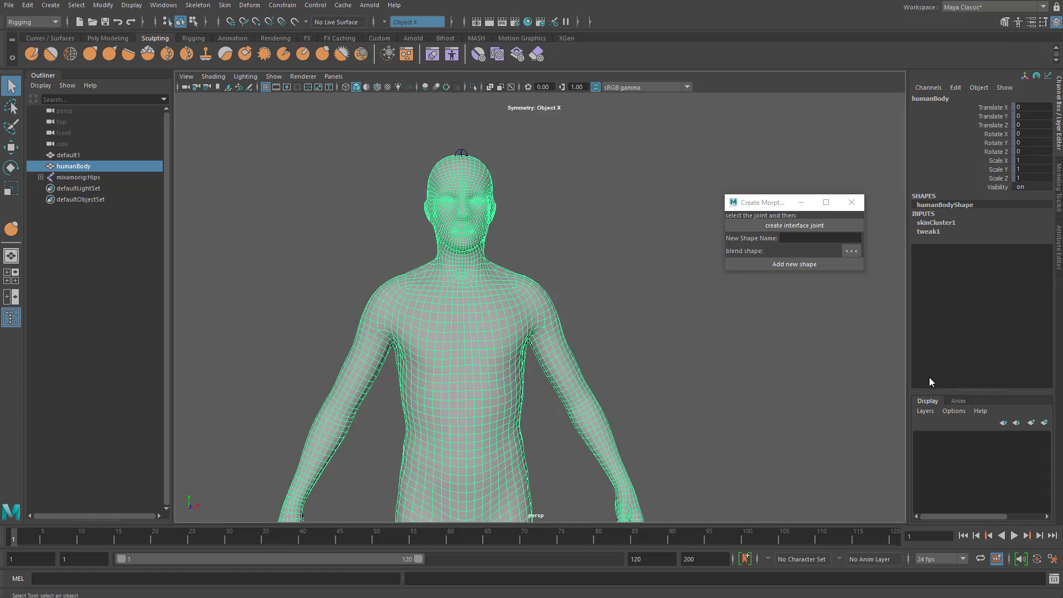
alt+middle_drag(596, 358, 587, 283)
scroll(637, 314, down, 3)
scroll(587, 282, down, 3)
alt+drag(504, 300, 569, 312)
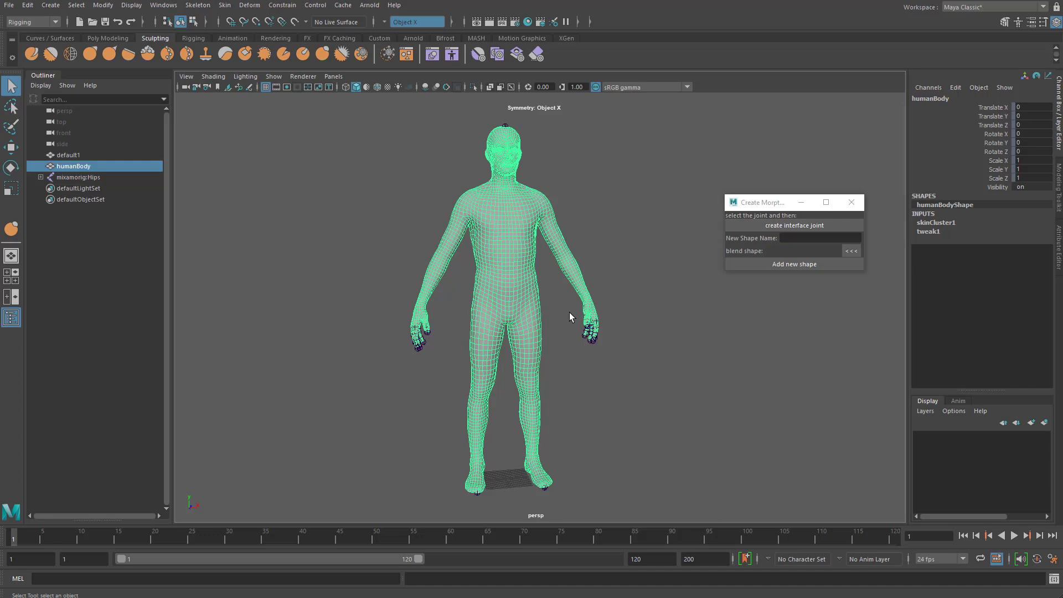
alt+drag(494, 348, 469, 331)
alt+middle_drag(470, 331, 536, 387)
alt+right_drag(536, 388, 641, 438)
scroll(641, 438, down, 4)
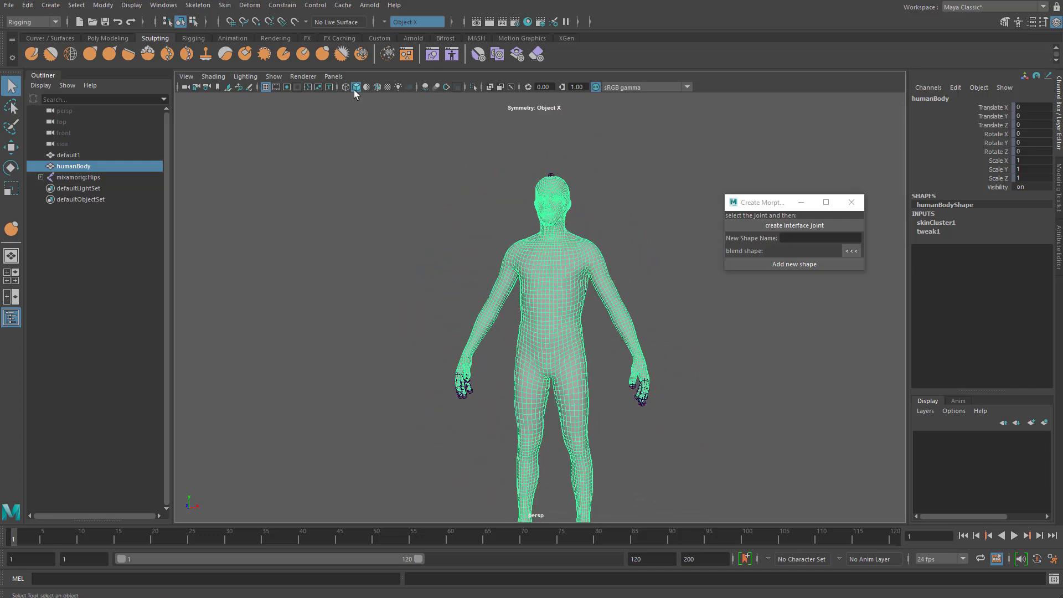
Create a blend shape on humanBody, add a target to it, and activate the Sculpt Tool on the mesh.
click(152, 156)
click(218, 155)
scroll(613, 351, up, 3)
shift+right_click(635, 306)
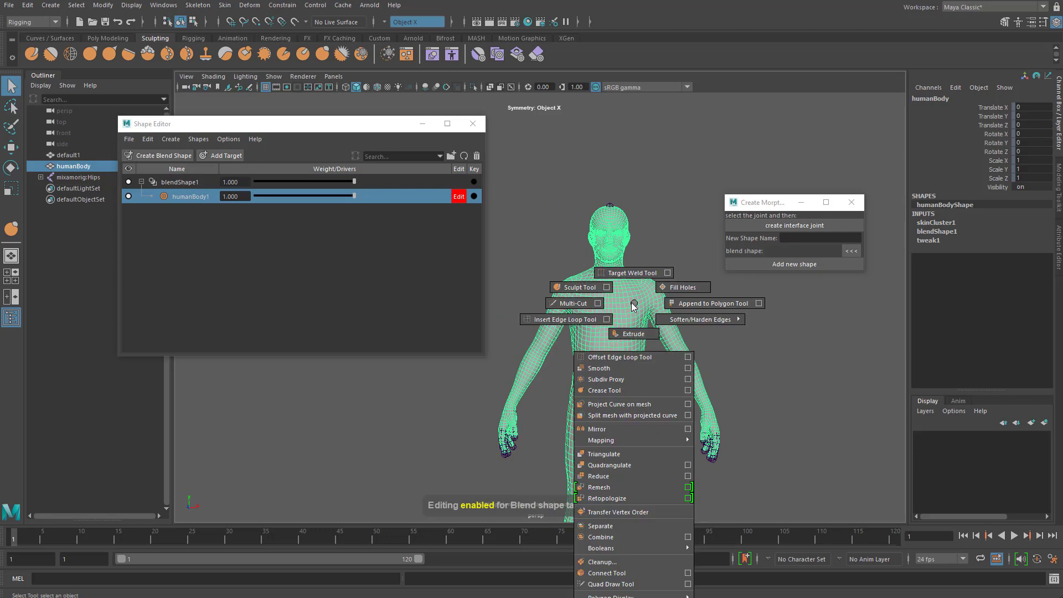
click(580, 287)
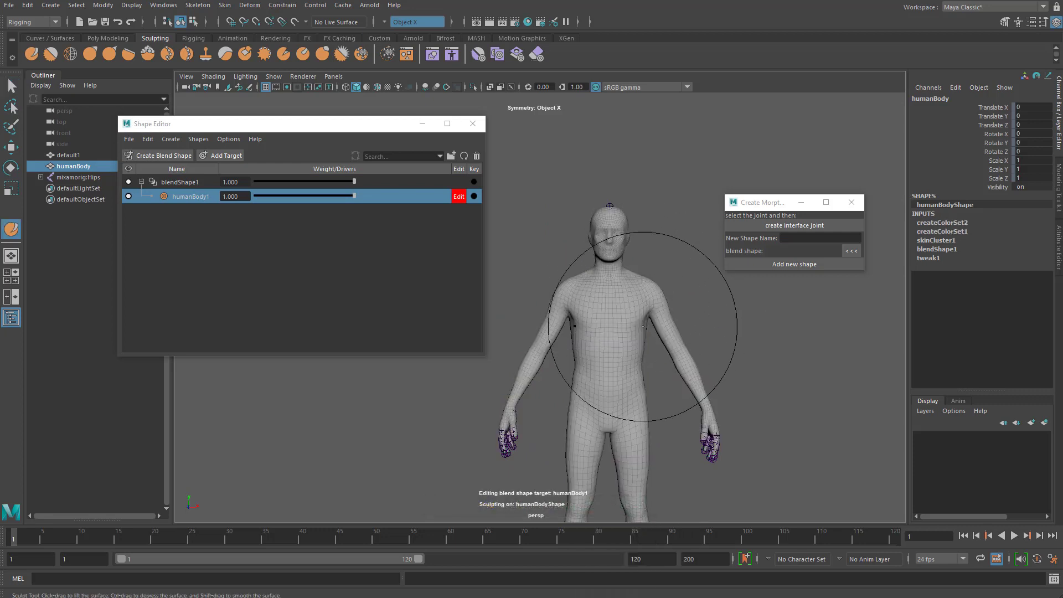
Enlarge the sculpting brush over the body's chest.
mouse_move(637, 325)
alt+middle_down()
mouse_move(666, 374)
mouse_move(682, 345)
alt+middle_up()
scroll(684, 372, up, 1)
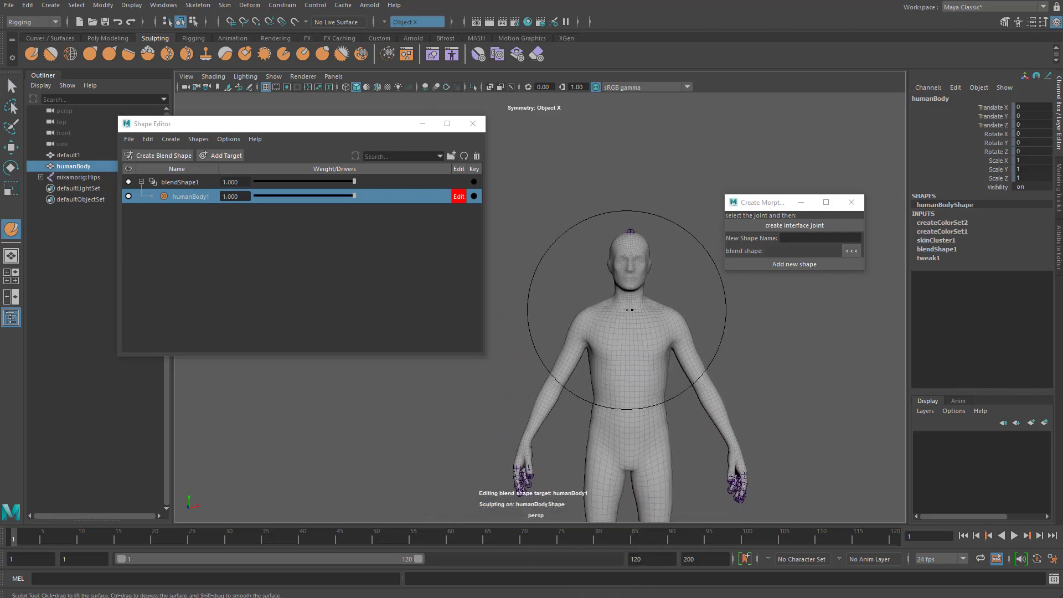
key(b)
drag(619, 310, 652, 310)
click(654, 310)
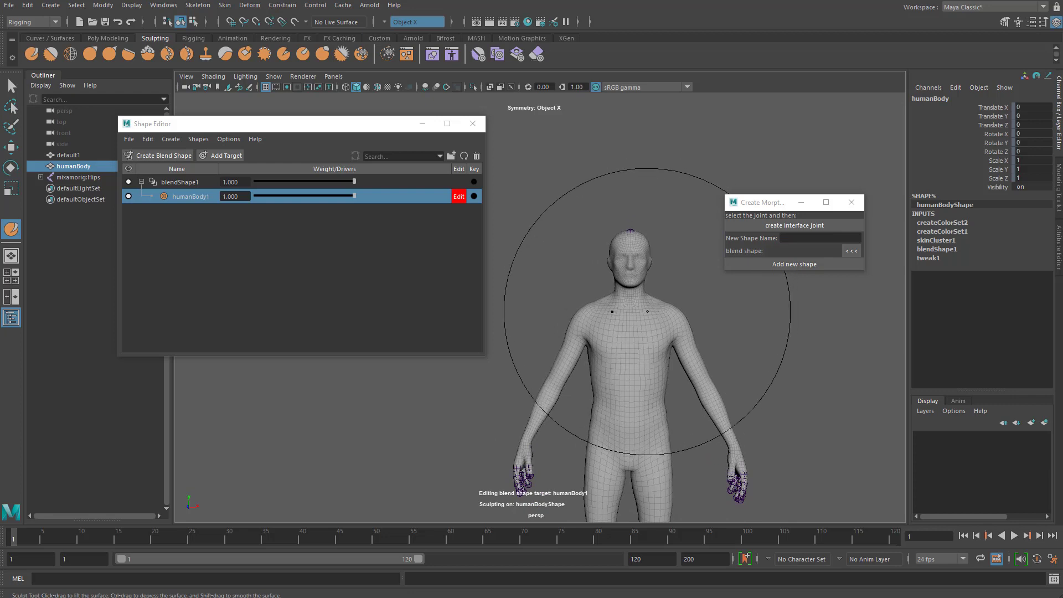
Switch to the Grab Tool, try pulling the chest, head and shoulders, and undo the strokes.
shift+right_drag(646, 310, 644, 262)
drag(627, 326, 625, 306)
key(ctrl+z)
key(ctrl+z)
drag(642, 260, 638, 241)
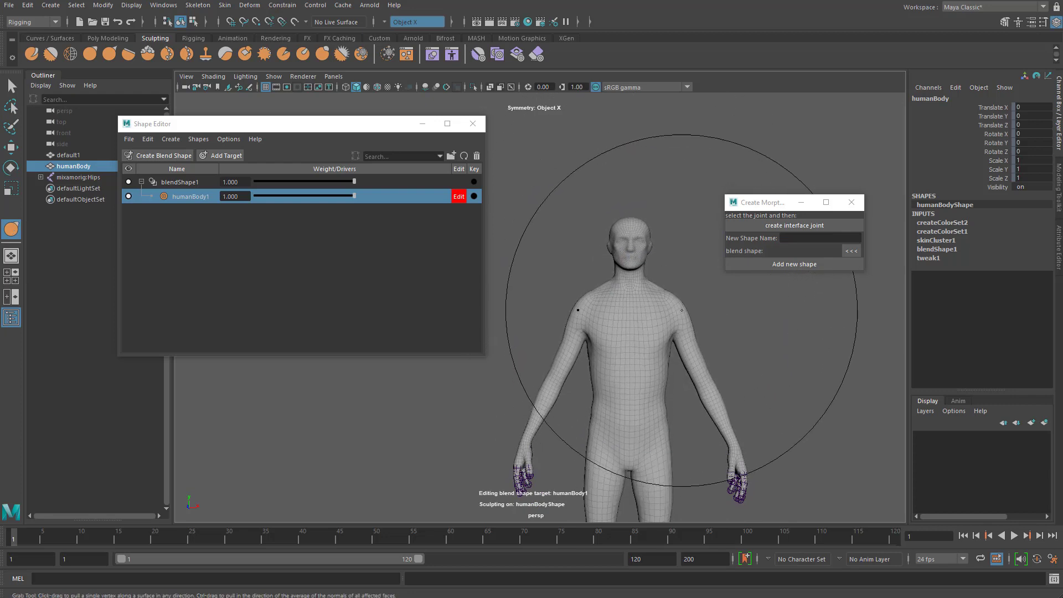
drag(682, 310, 660, 313)
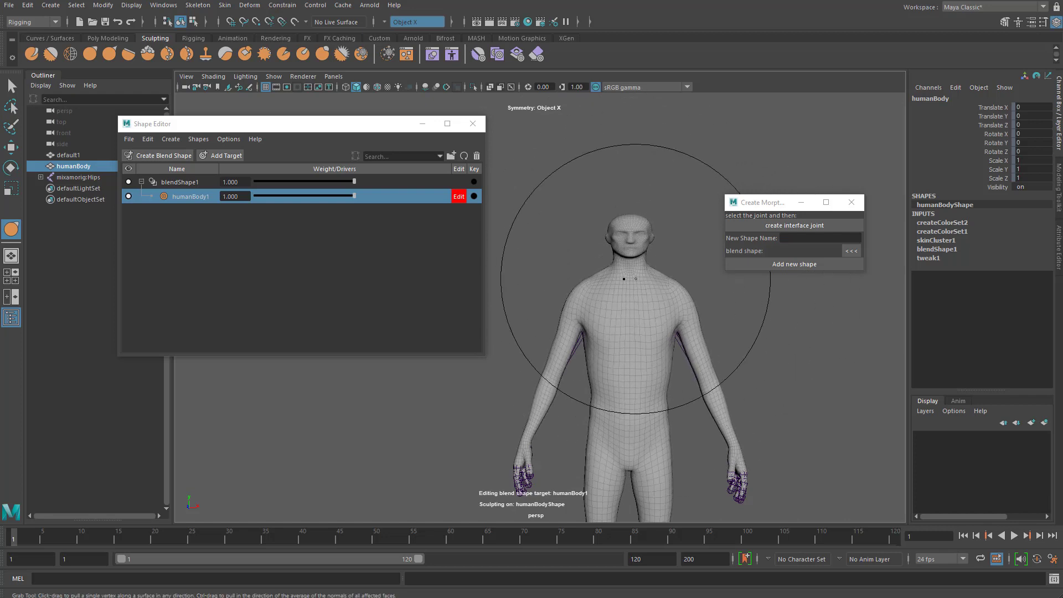
key(ctrl+z)
key(ctrl+z)
Grab and pull the shoulders outward and the head and neck upward symmetrically.
mouse_move(674, 321)
alt+mouse_down()
mouse_move(664, 322)
mouse_move(696, 304)
alt+mouse_up()
drag(695, 340, 719, 340)
drag(685, 304, 689, 292)
drag(641, 250, 641, 232)
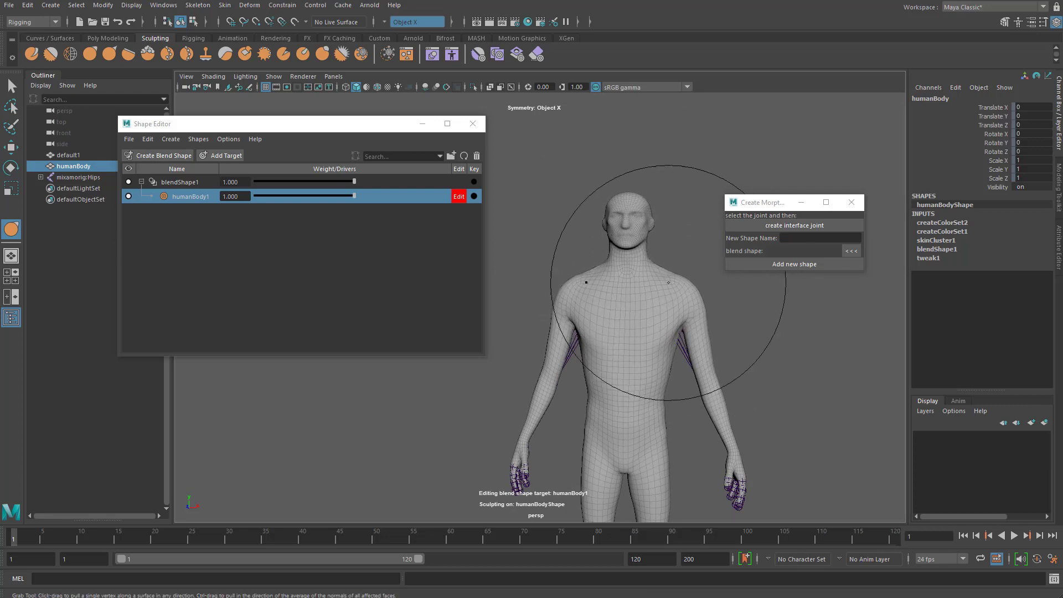
drag(675, 286, 683, 313)
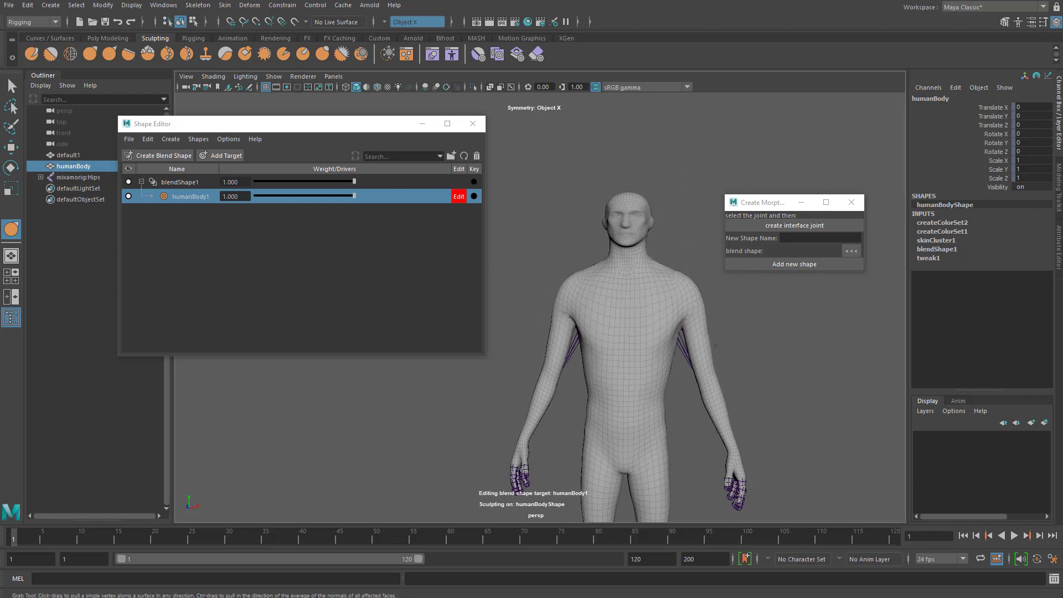
Inflate the arms, shoulders and upper torso symmetrically with the Bulge Tool.
mouse_move(693, 331)
right_down()
mouse_move(710, 388)
mouse_move(650, 335)
right_up()
drag(694, 350, 702, 337)
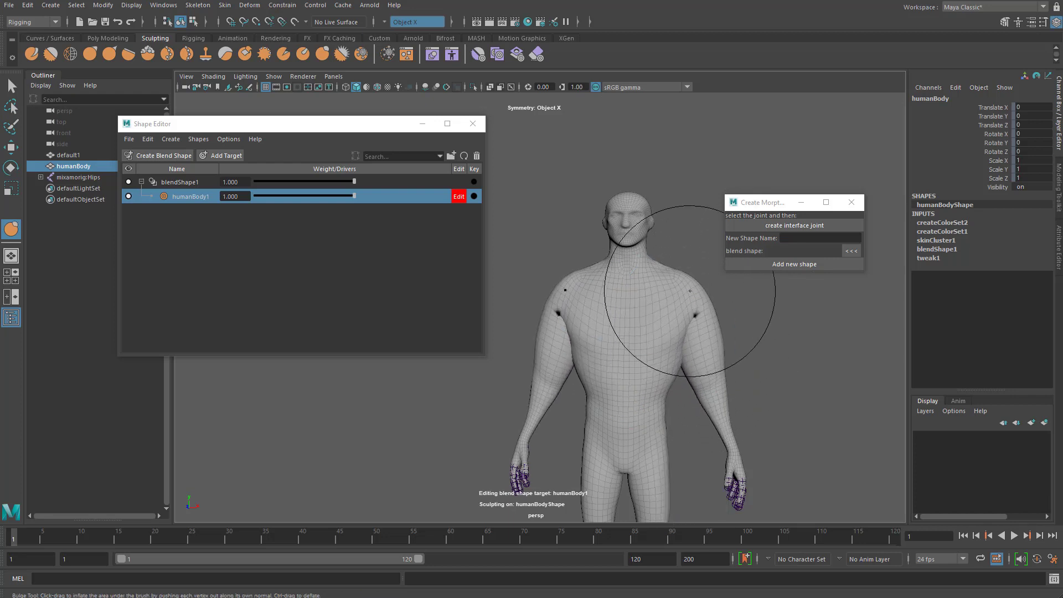
drag(690, 291, 695, 294)
alt+right_drag(695, 293, 664, 363)
mouse_move(664, 368)
alt+mouse_down()
mouse_move(646, 369)
mouse_move(666, 376)
mouse_move(669, 412)
alt+mouse_up()
mouse_move(677, 415)
alt+mouse_down()
mouse_move(696, 413)
mouse_move(687, 416)
alt+mouse_up()
alt+middle_drag(687, 416, 684, 357)
alt+drag(685, 360, 705, 366)
alt+middle_drag(706, 367, 672, 371)
alt+right_drag(673, 372, 648, 356)
Leave sculpting, deselect the body and test the humanBody1 target by sliding its weight.
key(q)
click(499, 252)
drag(354, 198, 410, 194)
click(620, 298)
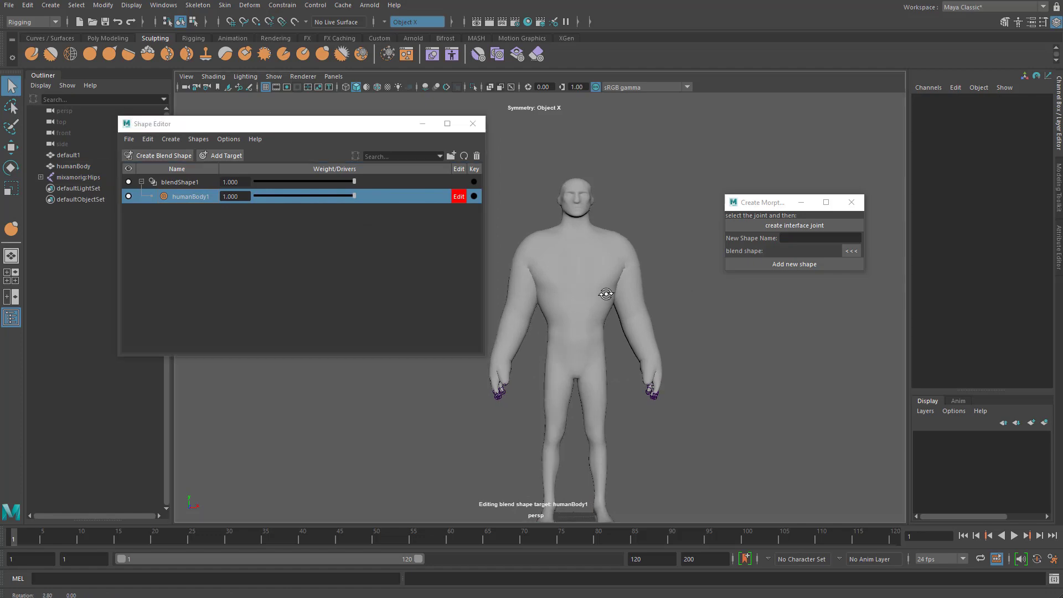
Test the sculpted shape by rotating the LeftArm joint about -57 degrees in X, and undo the rotation.
alt+right_drag(620, 298, 624, 355)
click(647, 306)
key(e)
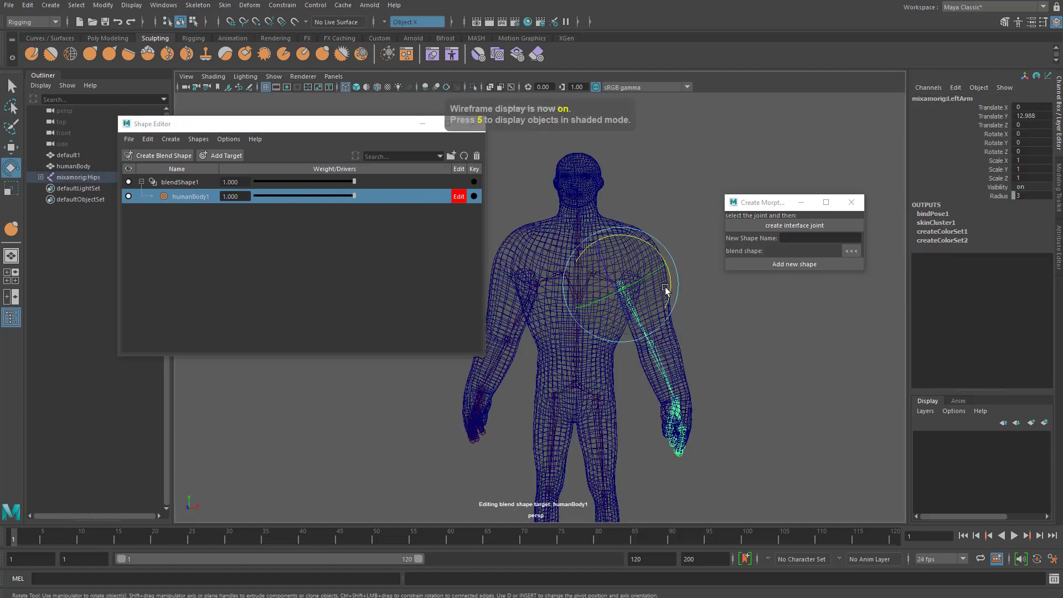
mouse_move(671, 291)
mouse_down()
mouse_move(657, 217)
mouse_move(652, 272)
mouse_move(625, 301)
mouse_move(645, 269)
mouse_move(642, 294)
mouse_move(658, 252)
mouse_move(597, 213)
mouse_up()
key(5)
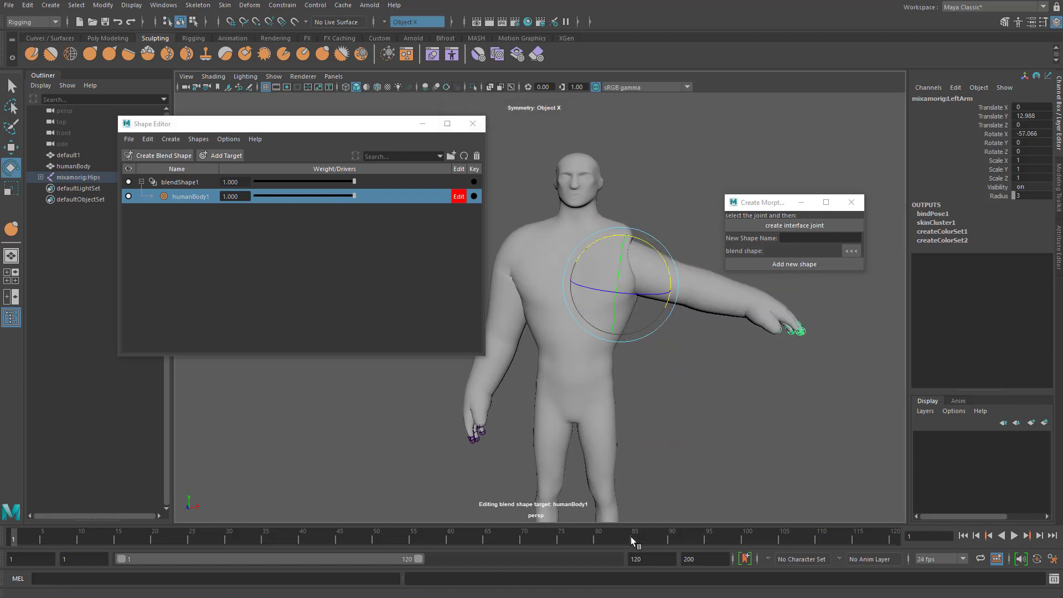
key(ctrl+z)
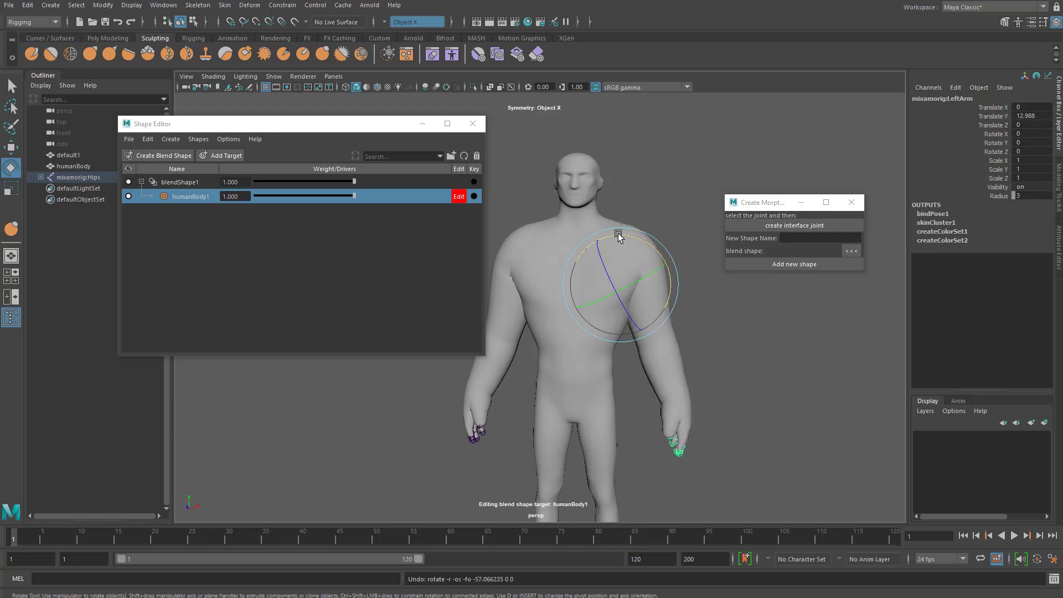
Show the model in wireframe and try rotating the LeftArm joint about -39 degrees in X.
key(4)
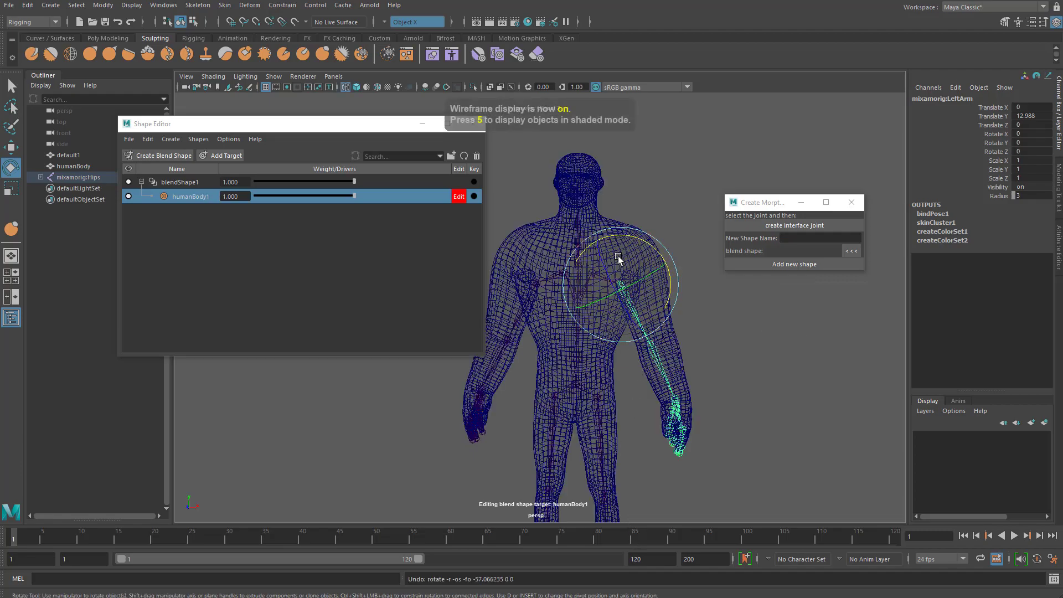
alt+drag(607, 268, 601, 302)
drag(585, 252, 626, 278)
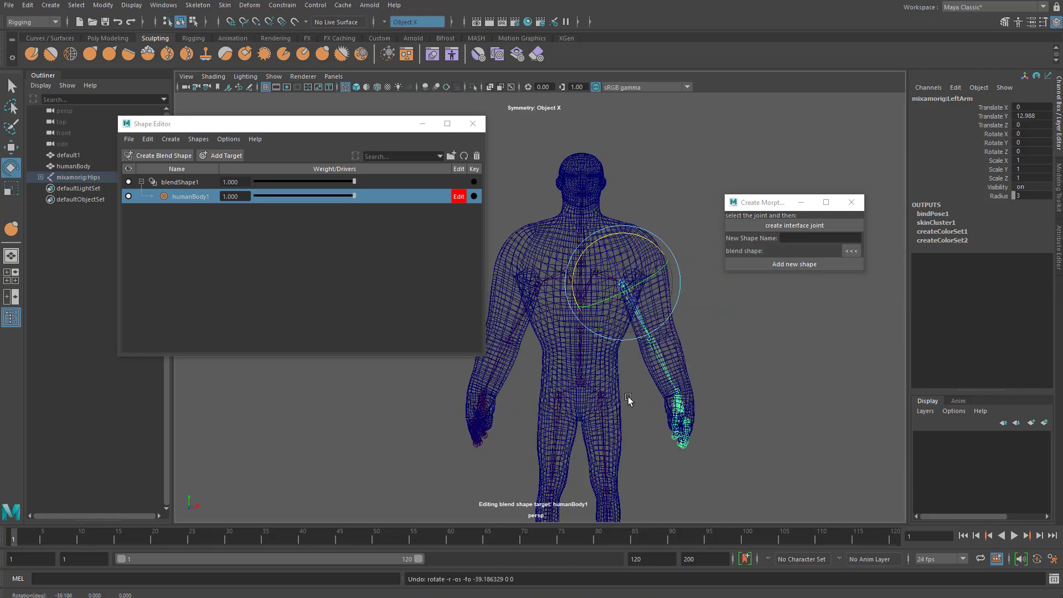
alt+drag(622, 395, 626, 330)
Select the RightArm joint, try rotating it about -66 degrees in X, and undo the rotation.
key(q)
click(667, 191)
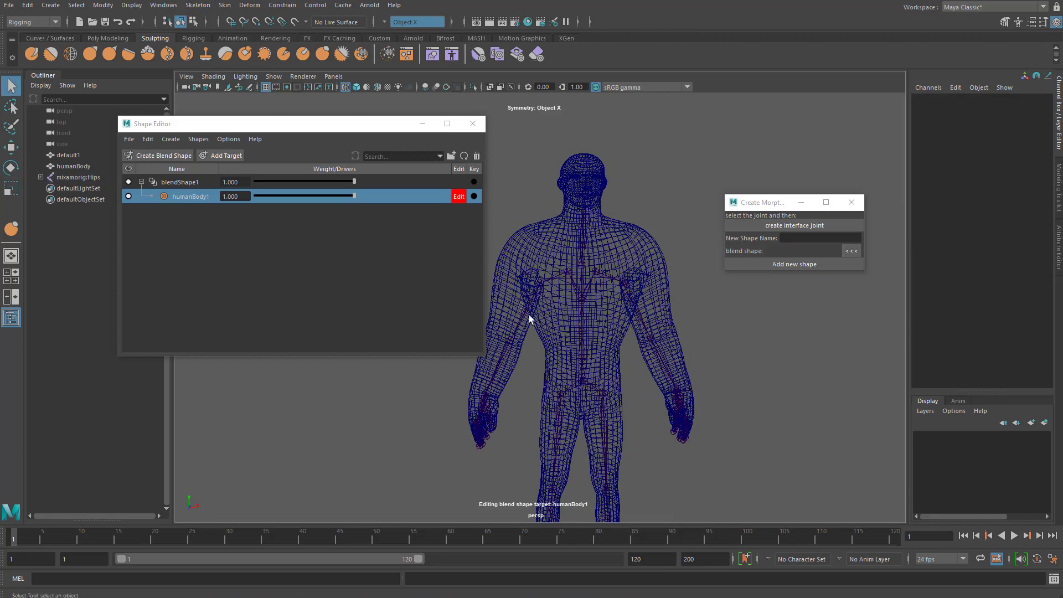
drag(536, 321, 540, 327)
alt+middle_drag(582, 316, 614, 301)
key(e)
drag(612, 240, 613, 299)
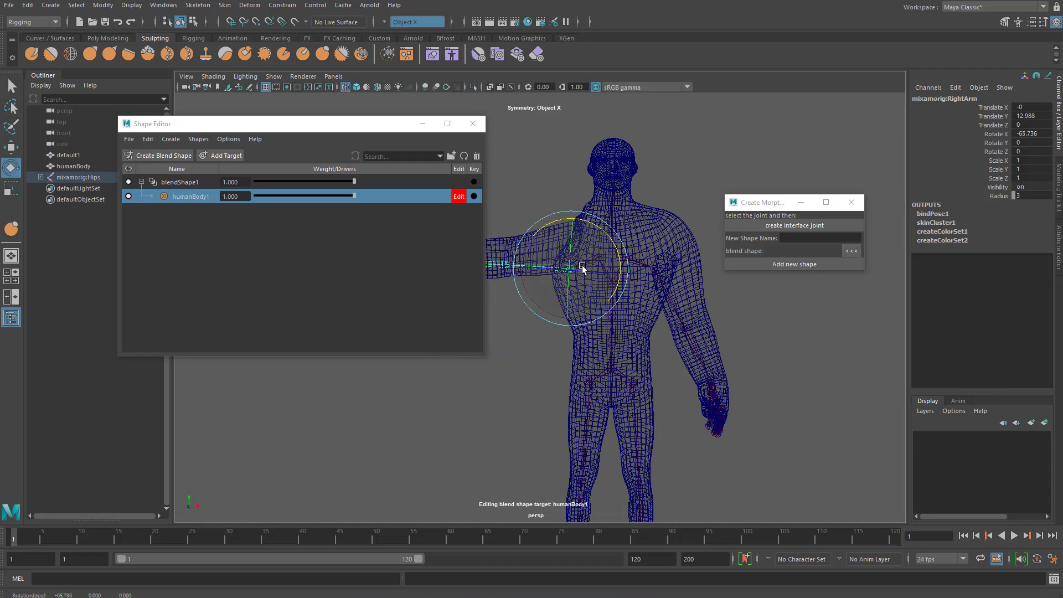
key(ctrl+z)
key(ctrl+z)
key(ctrl+z)
key(ctrl+z)
key(ctrl+z)
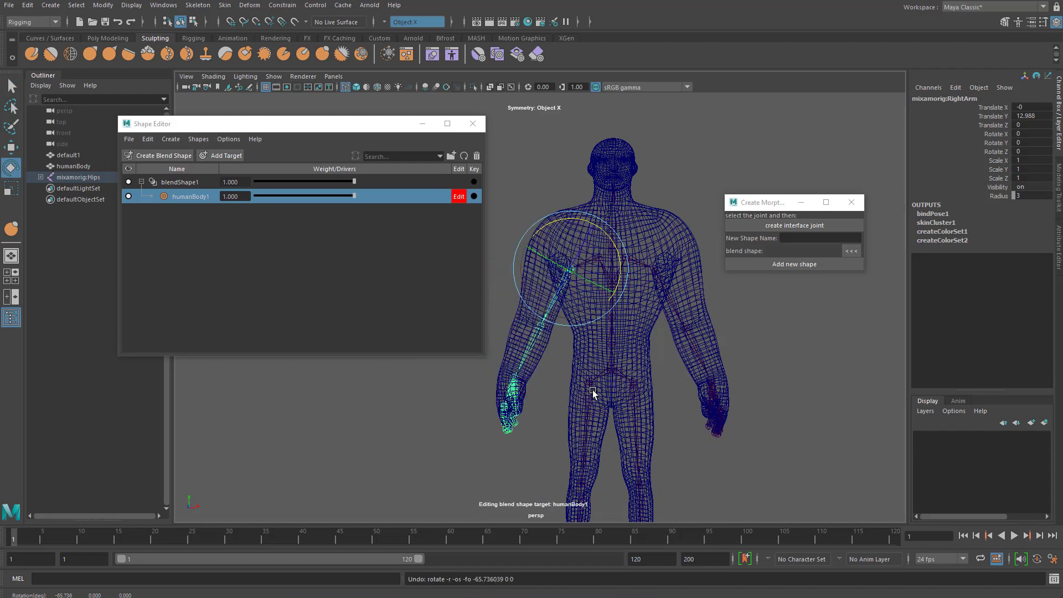
Undo all the sculpting and the added humanBody1 target, and return the viewport to shaded display.
key(ctrl+z)
key(ctrl+z)
key(ctrl+z)
key(ctrl+z)
key(ctrl+z)
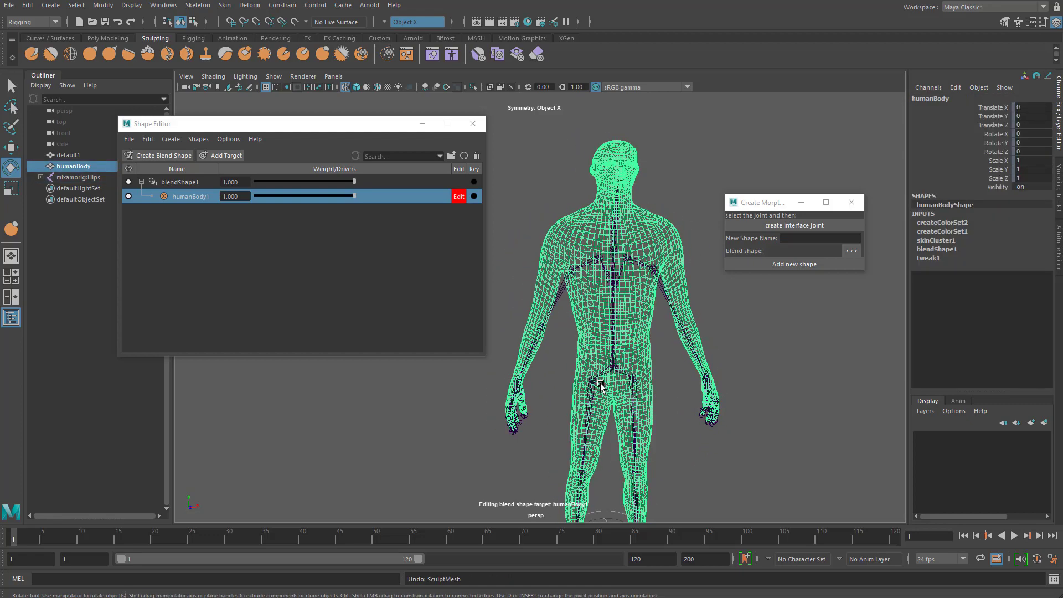
key(ctrl+z)
key(ctrl+z)
key(ctrl+z)
key(ctrl+z)
key(ctrl+z)
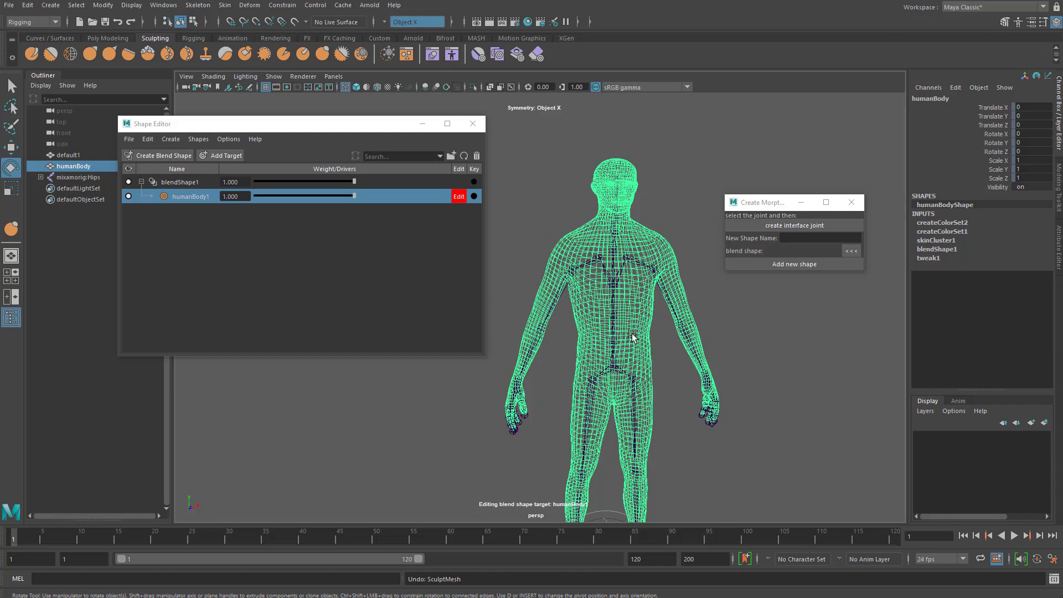
key(ctrl+z)
key(ctrl+z)
key(ctrl+z)
key(ctrl+z)
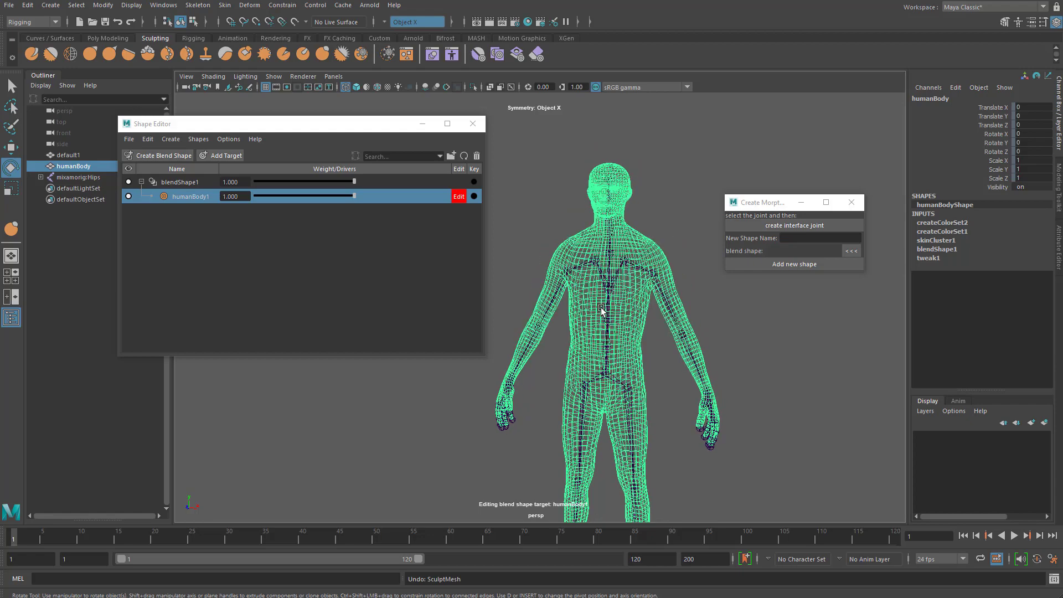
key(ctrl+z)
key(ctrl+z)
key(ctrl+z)
key(ctrl+z)
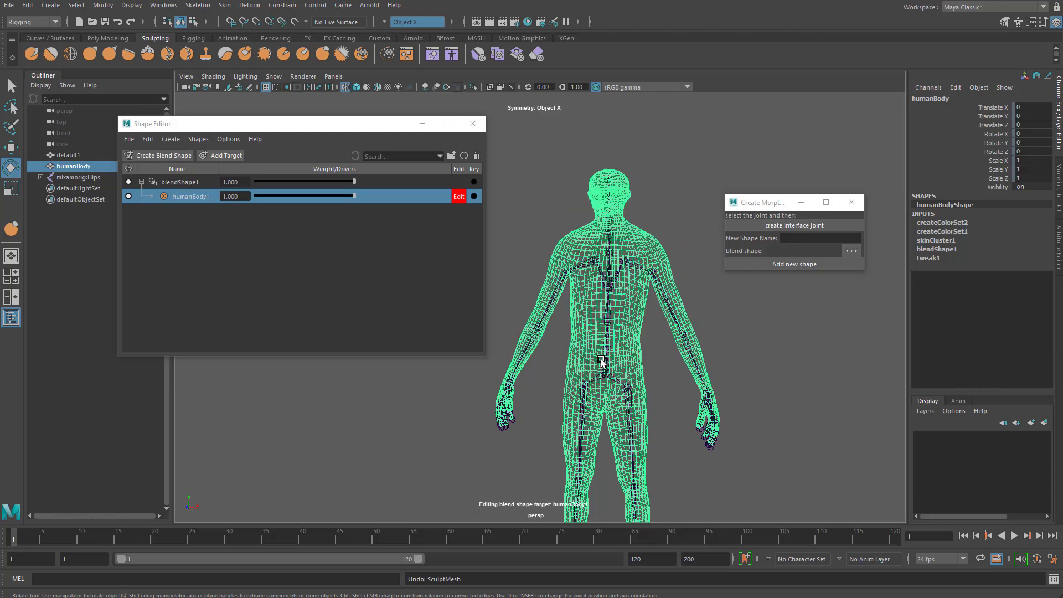
key(ctrl+z)
key(ctrl+z)
key(ctrl+z)
key(ctrl+z)
key(5)
key(ctrl+z)
key(ctrl+z)
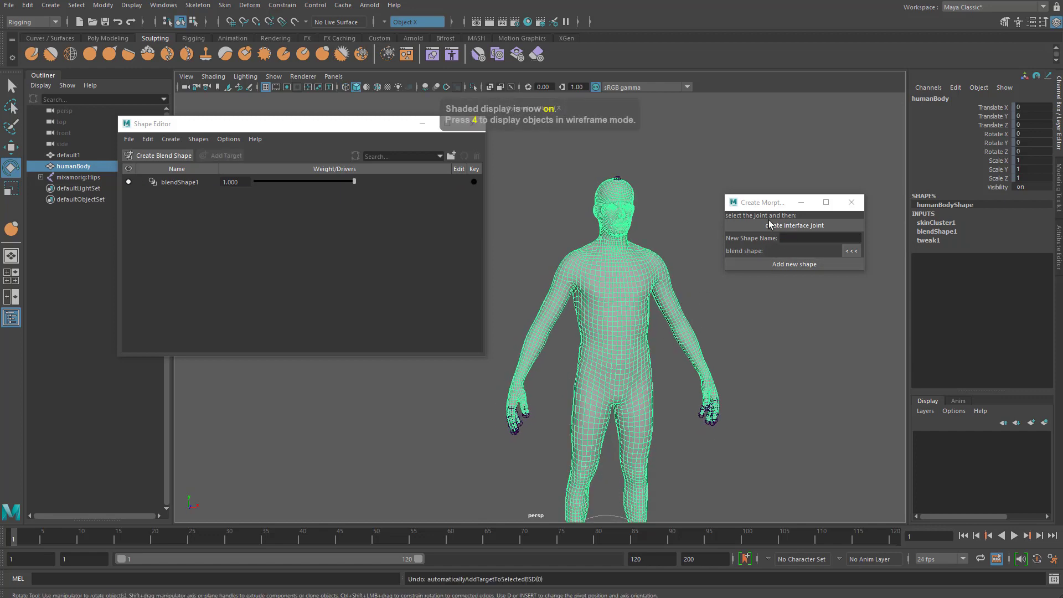
Delete blendShape1 and close the Shape Editor.
click(181, 181)
right_click(189, 181)
click(214, 318)
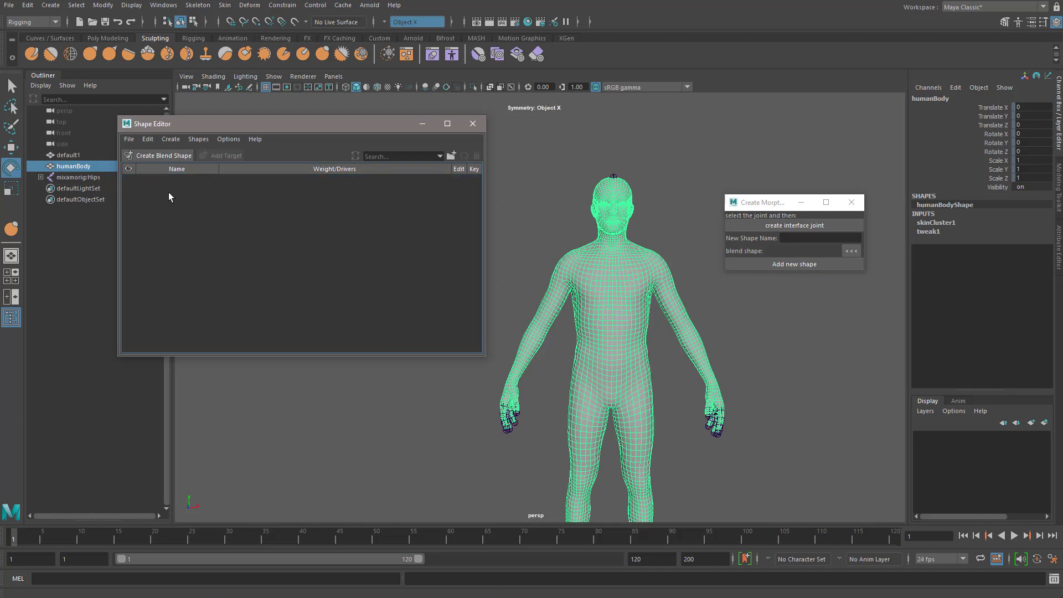
click(473, 126)
Select the mixamorig:Hips root joint through the wireframe display and return to shaded display.
alt+middle_drag(560, 255, 439, 283)
key(4)
click(581, 269)
click(497, 408)
key(5)
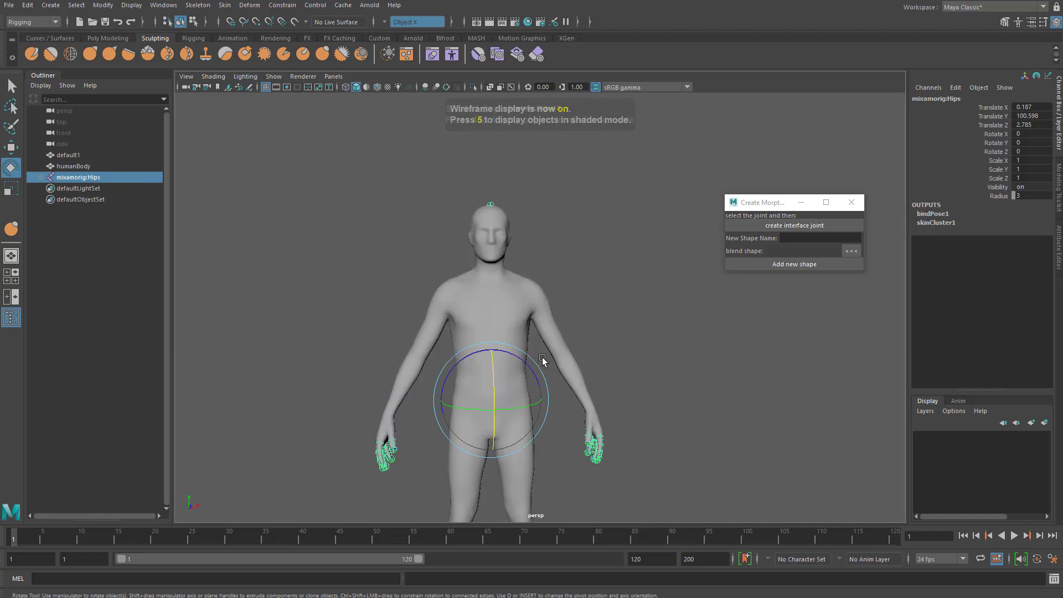
Examine the body and its selected skeleton from several angles and distances.
alt+drag(541, 356, 526, 304)
key(q)
alt+right_drag(559, 374, 442, 356)
alt+drag(441, 355, 510, 375)
alt+right_drag(510, 375, 621, 360)
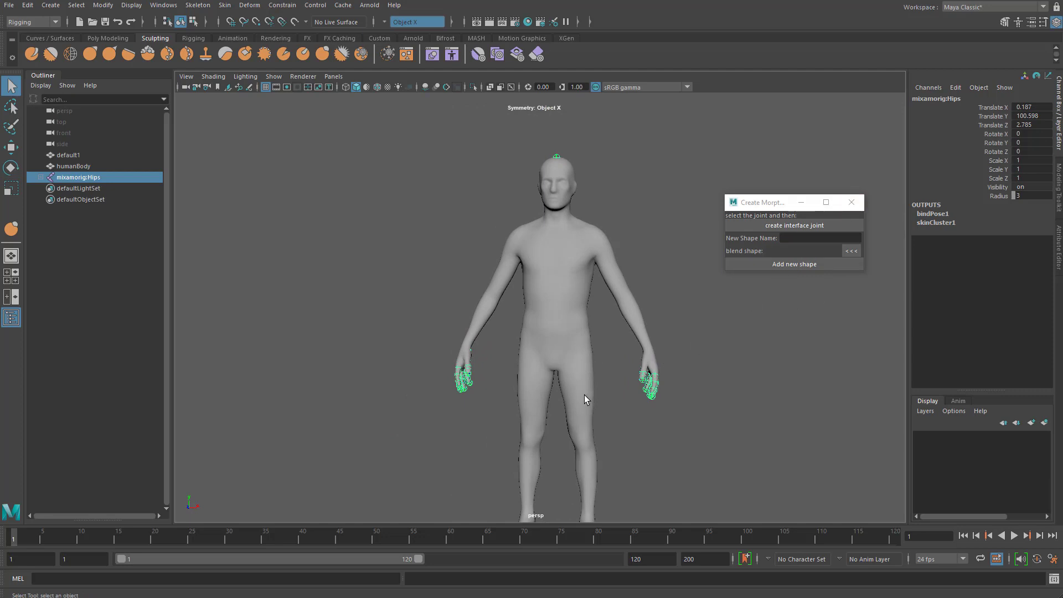
alt+drag(514, 364, 490, 361)
alt+middle_drag(491, 361, 455, 364)
alt+right_drag(455, 364, 539, 359)
alt+drag(539, 359, 448, 306)
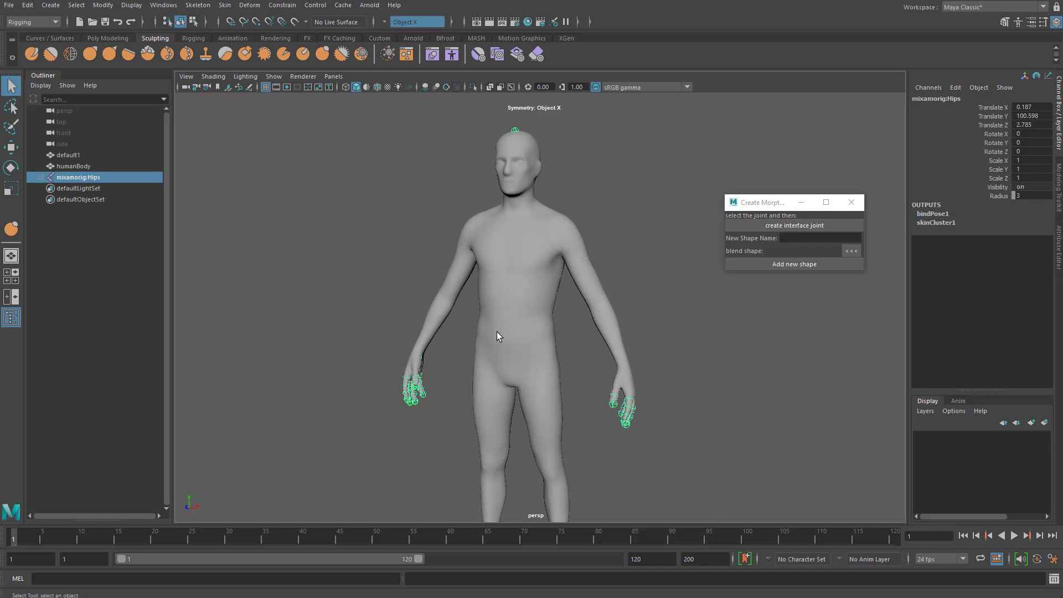
alt+drag(580, 371, 520, 287)
mouse_move(576, 351)
alt+mouse_down()
mouse_move(397, 349)
mouse_move(588, 349)
alt+mouse_up()
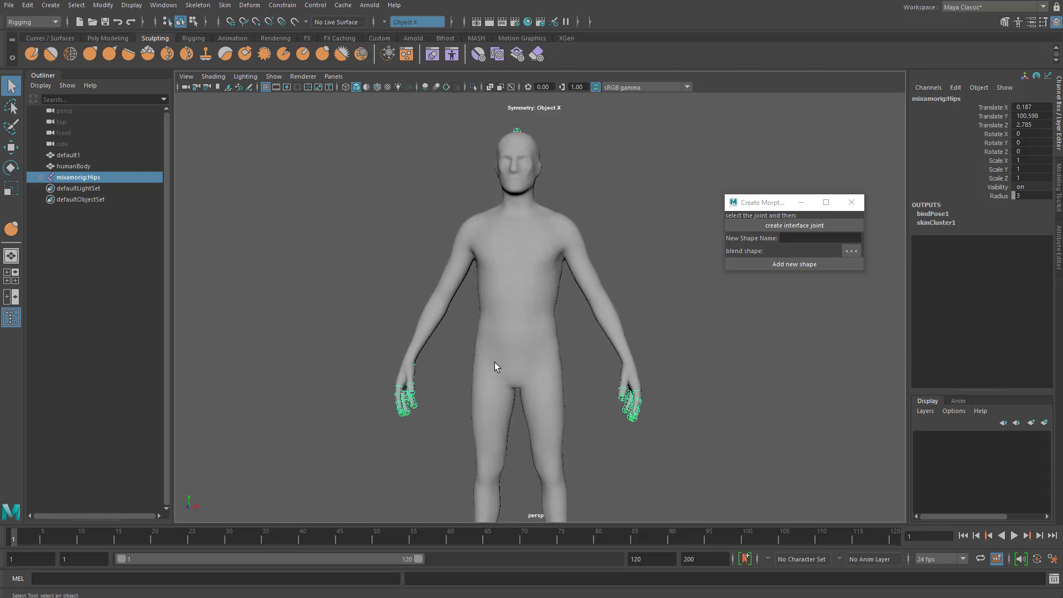
alt+middle_drag(560, 383, 661, 383)
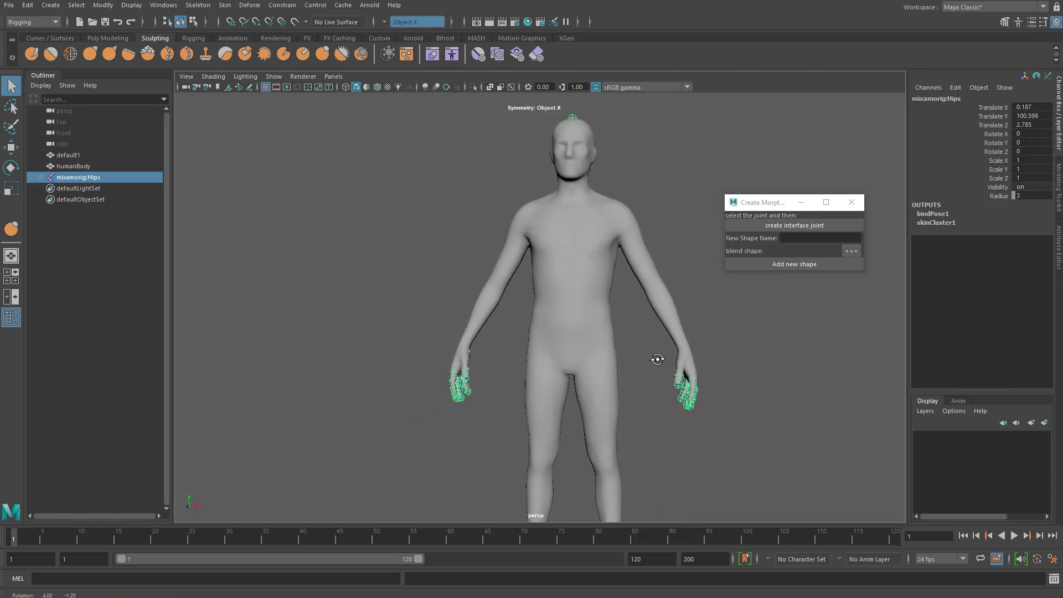
Delete the mixamorig namespace in the Namespace Editor, merging its contents with root, and close the editor.
key(4)
alt+drag(571, 354, 387, 310)
click(163, 5)
mouse_move(253, 43)
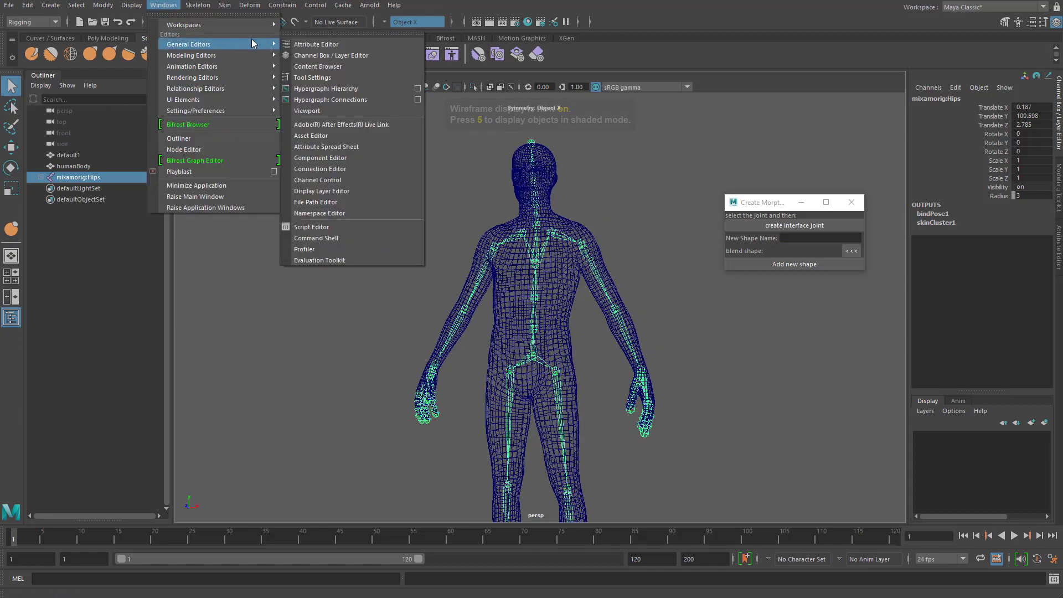
click(348, 213)
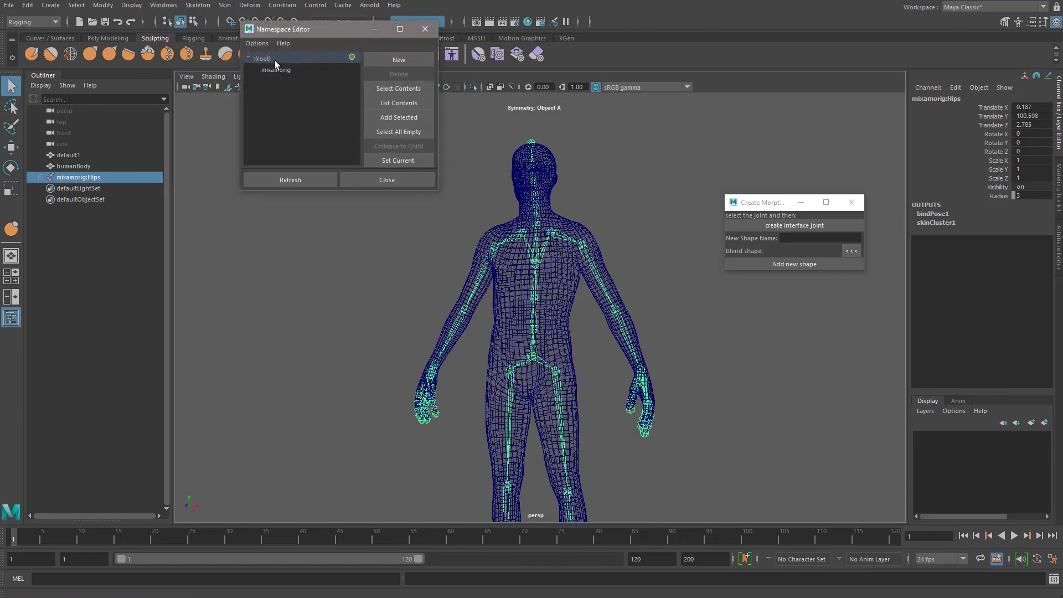
click(399, 73)
click(512, 222)
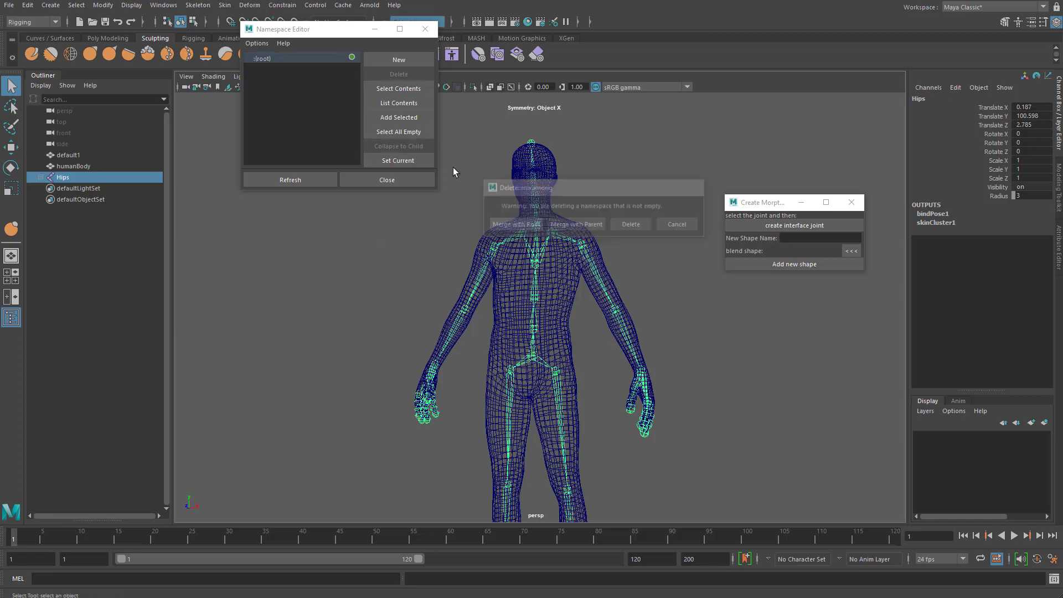
click(430, 33)
Select the Hips root joint on the body and create its interface joints with the Create Morph tool.
alt+middle_drag(532, 315, 524, 289)
alt+drag(524, 289, 553, 289)
click(656, 277)
click(535, 337)
alt+right_drag(565, 348, 473, 354)
click(796, 225)
Expand and inspect the whole Hips_reciver hierarchy, collapse it, and compare it with the original Hips skeleton.
click(579, 347)
click(41, 189)
click(40, 192)
shift+click(40, 192)
alt+middle_drag(135, 371, 37, 282)
scroll(111, 334, up, 3)
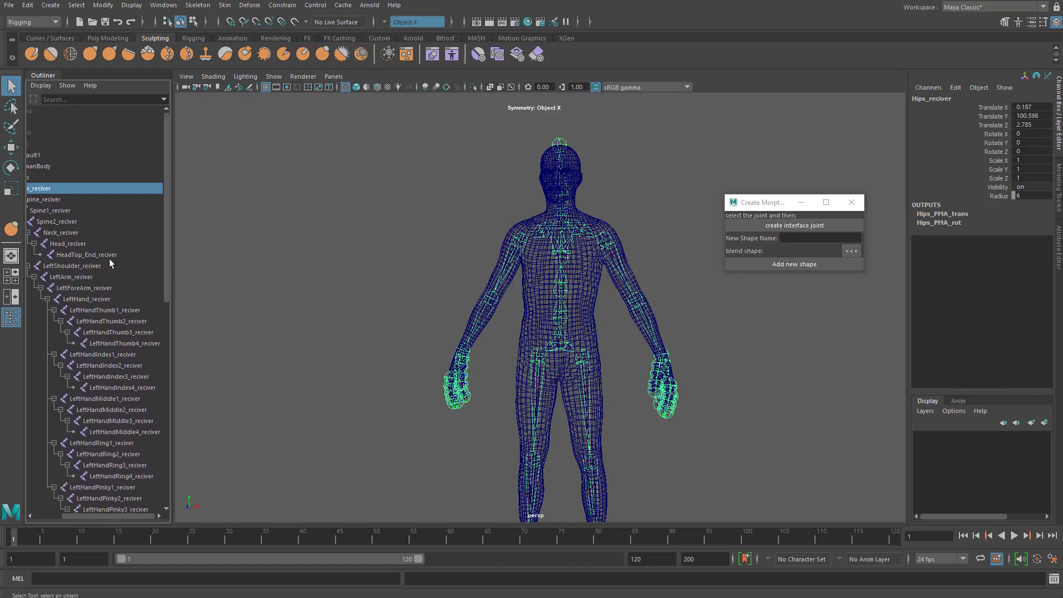
scroll(110, 262, left, 2)
click(39, 188)
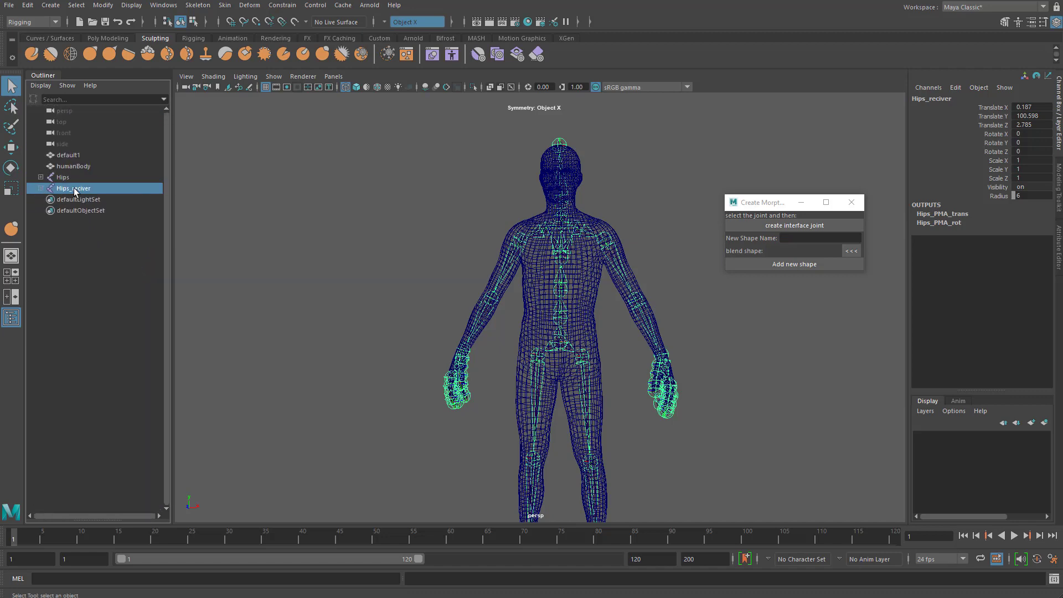
click(69, 178)
click(83, 189)
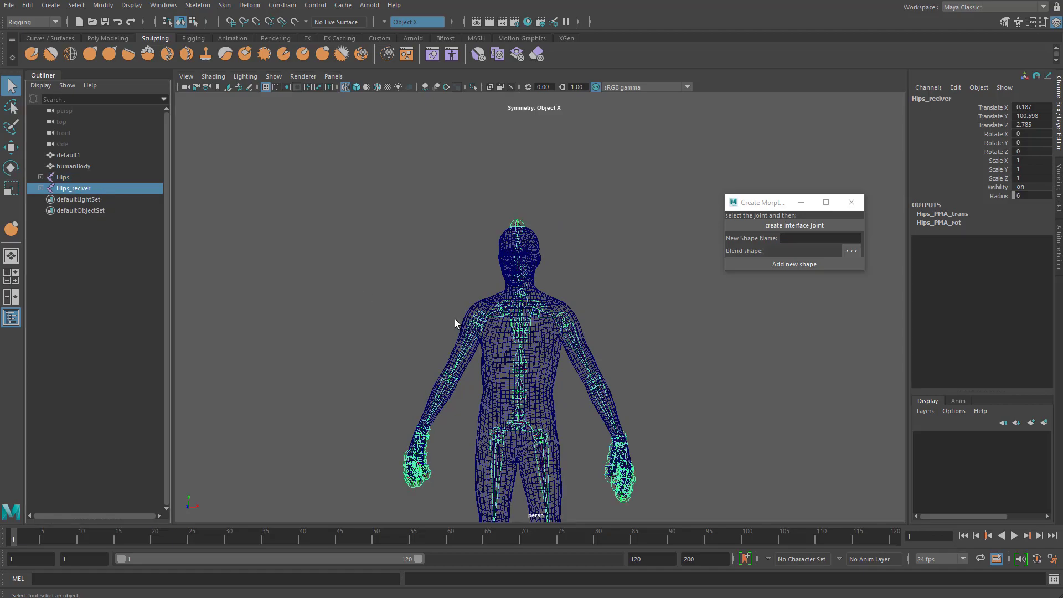
Select the LeftArm_reciver joint and display the joints through the shaded body.
alt+right_drag(467, 330, 593, 354)
alt+middle_drag(592, 355, 387, 351)
click(396, 328)
alt+middle_drag(450, 319, 513, 297)
scroll(513, 296, down, 3)
key(5)
key(4)
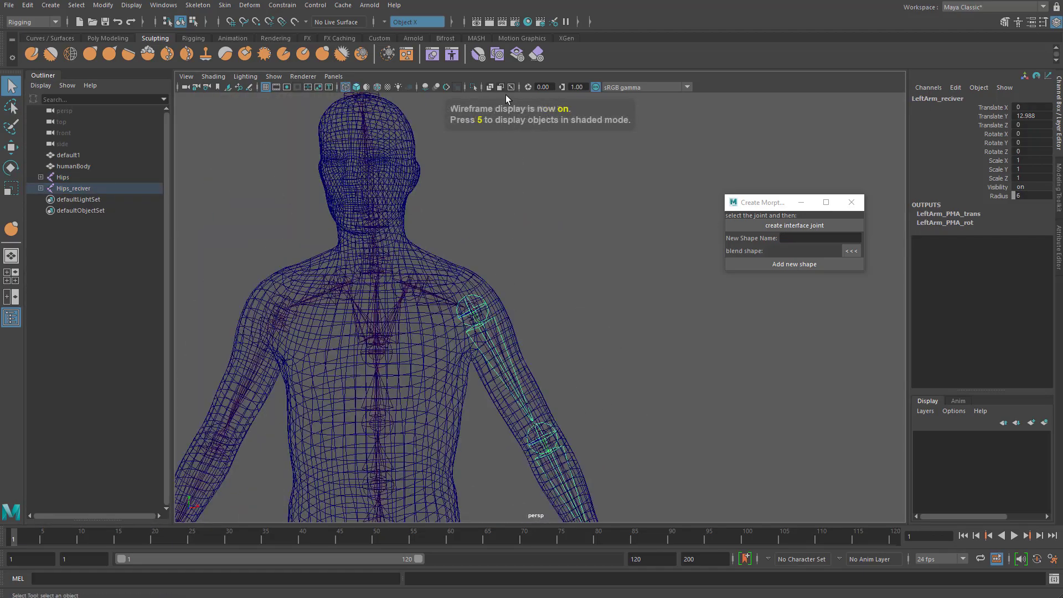
alt+middle_drag(521, 297, 557, 297)
key(5)
Try moving the LeftArm_reciver joint up and outward from the shoulder, and undo the move.
key(w)
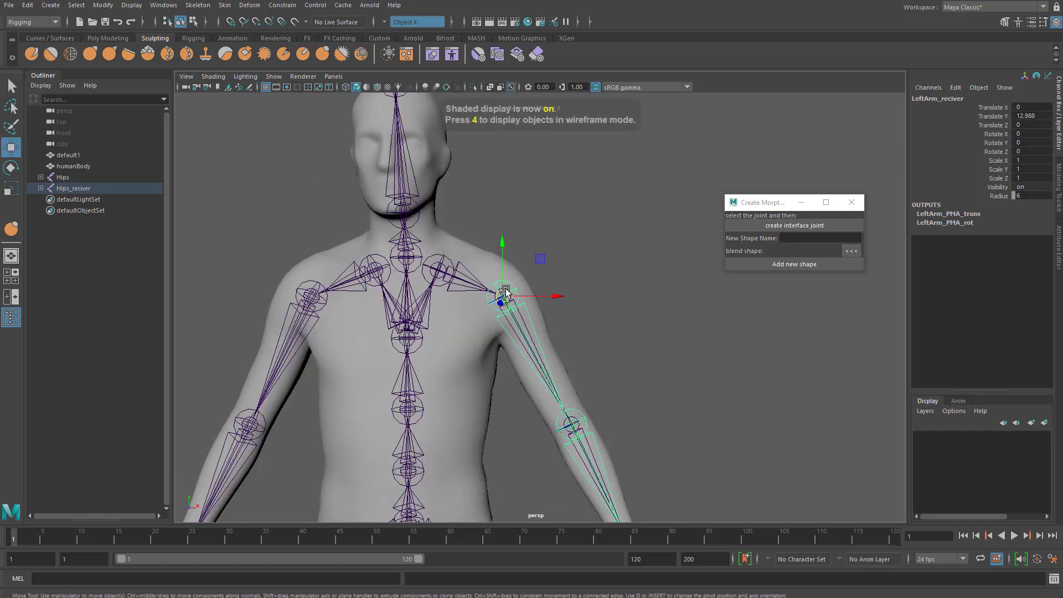
drag(501, 296, 603, 171)
alt+middle_drag(602, 170, 485, 199)
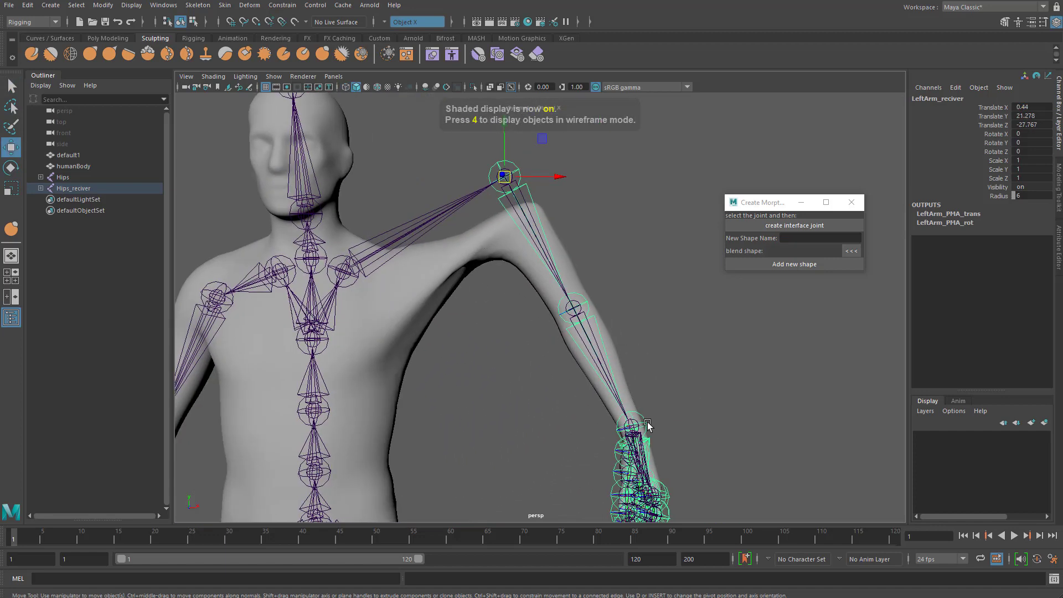
scroll(623, 426, down, 3)
key(ctrl+z)
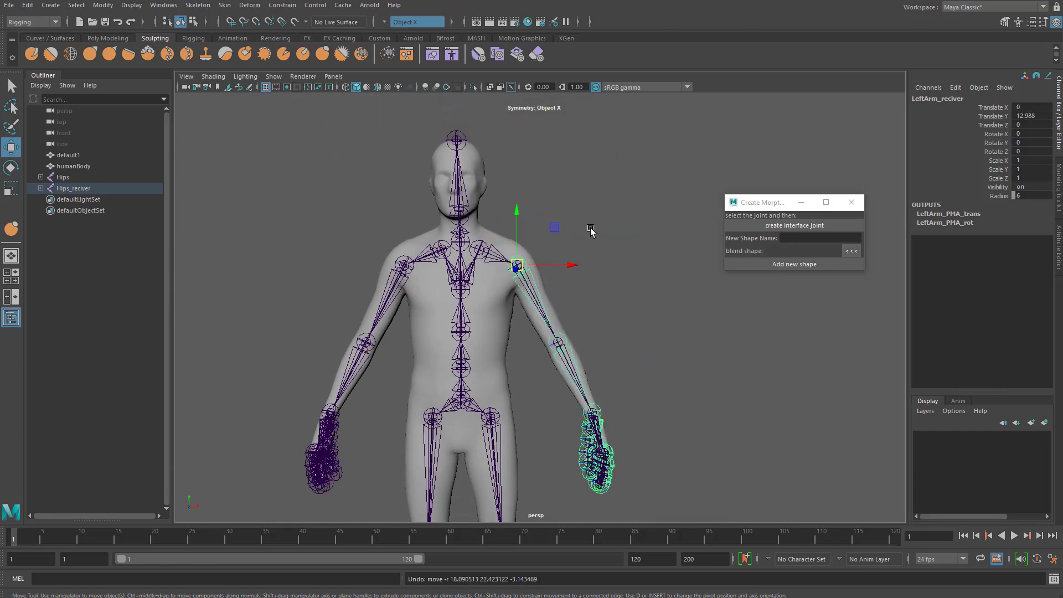
Select Hips_reciver and Hips in turn and examine the two overlapping skeletons from several angles.
click(598, 223)
alt+drag(598, 223, 444, 313)
key(q)
click(496, 353)
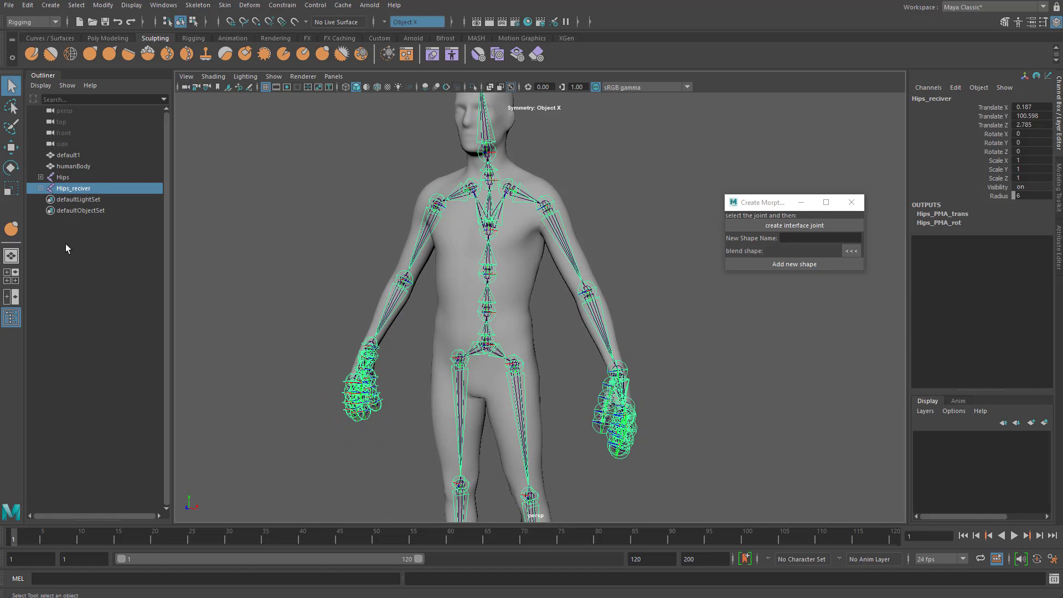
click(68, 178)
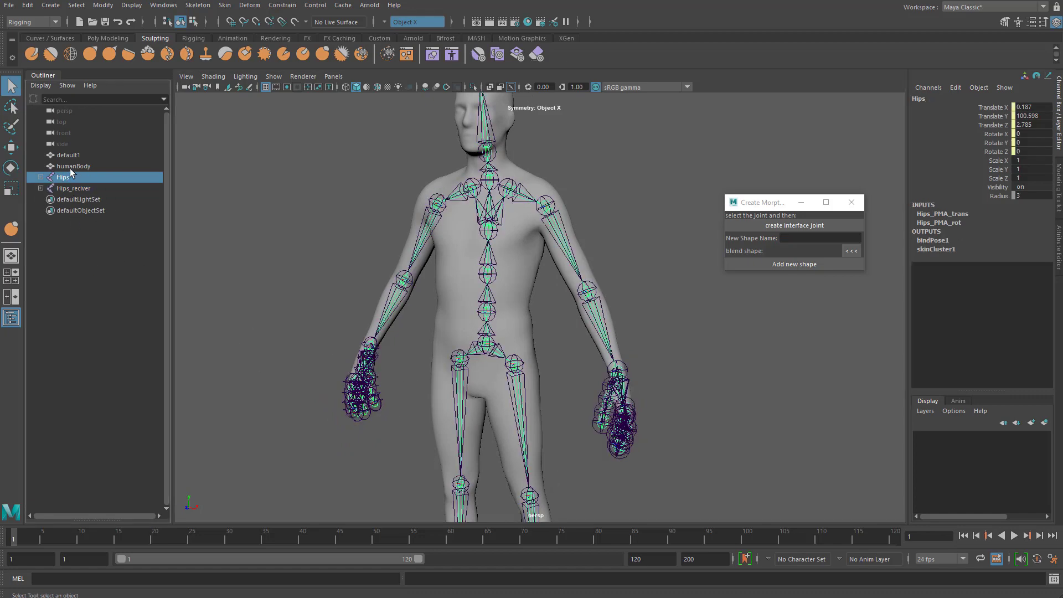
alt+drag(401, 335, 214, 272)
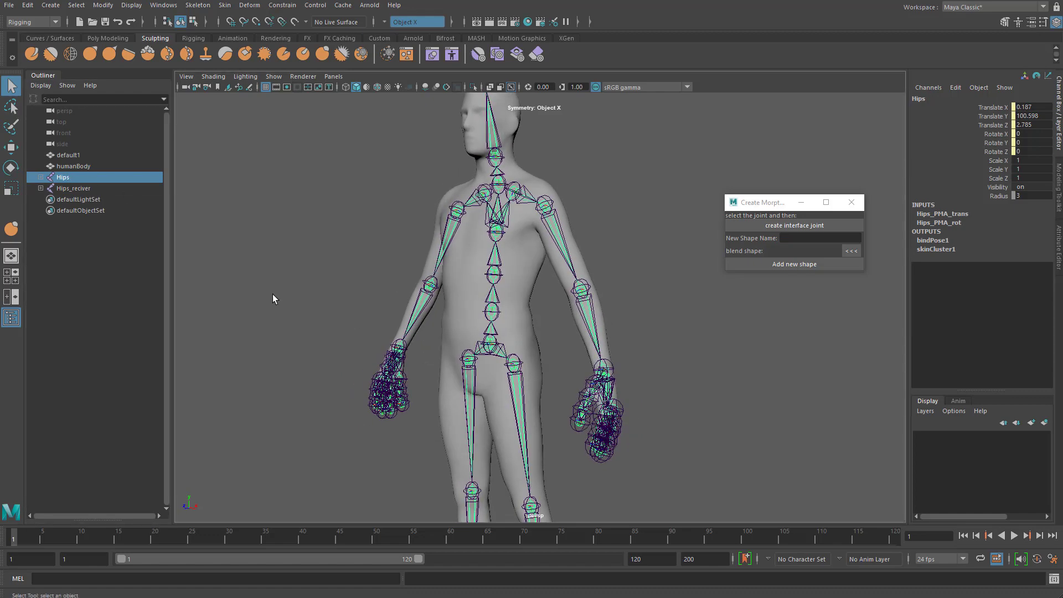
click(67, 189)
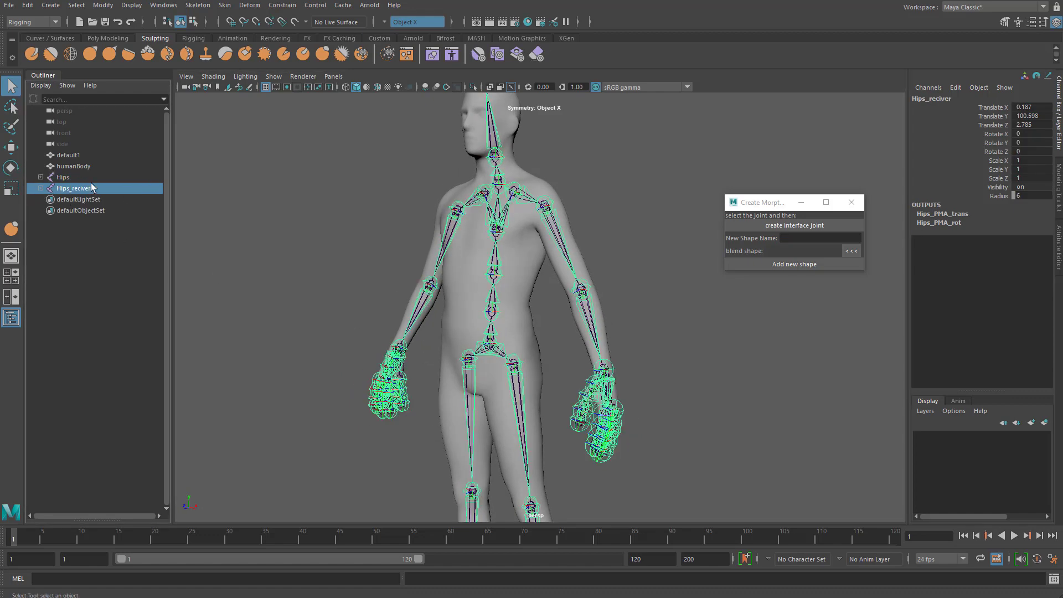
alt+drag(368, 306, 407, 312)
alt+middle_drag(408, 311, 465, 401)
alt+right_drag(465, 401, 636, 421)
alt+middle_drag(581, 343, 517, 356)
alt+right_drag(517, 356, 377, 326)
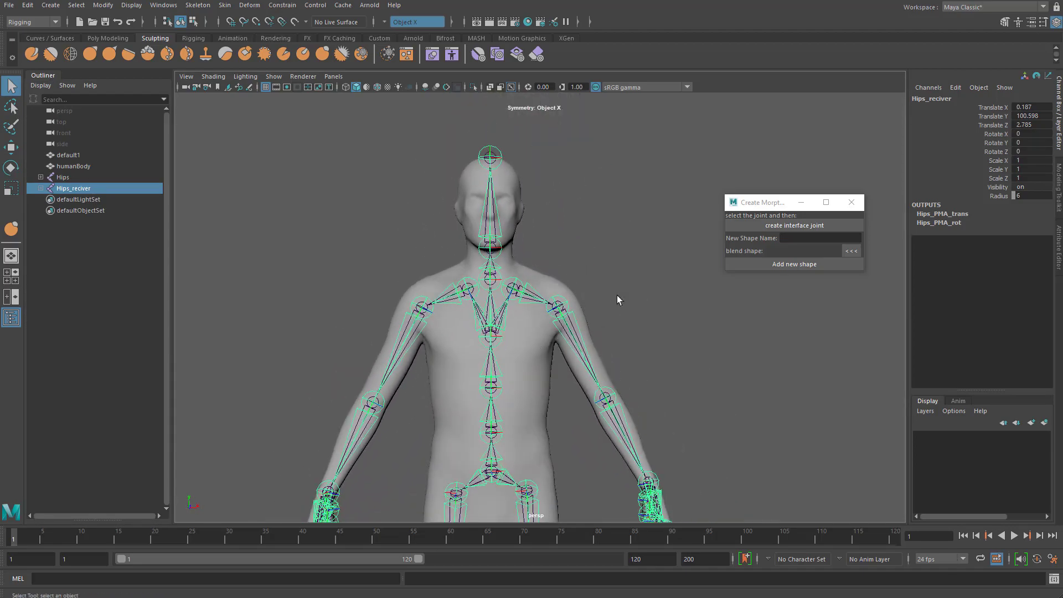
Try raising the Spine2_reciver joint with the Move tool, and undo the move.
click(629, 279)
alt+right_drag(629, 279, 407, 313)
alt+drag(404, 314, 410, 341)
scroll(409, 341, up, 3)
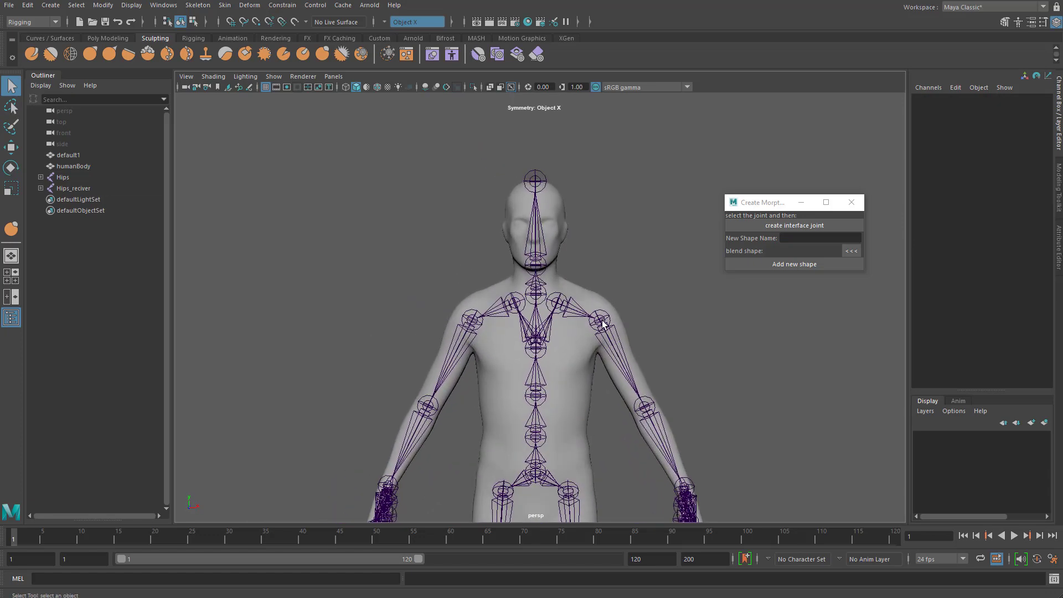
scroll(611, 316, up, 1)
click(544, 350)
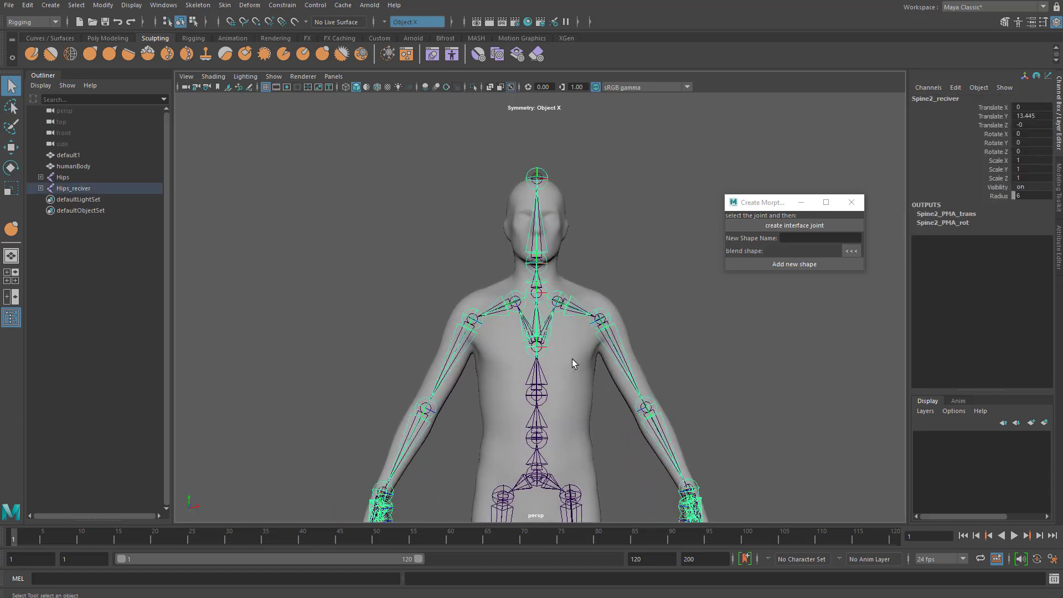
key(w)
drag(538, 303, 544, 220)
click(555, 390)
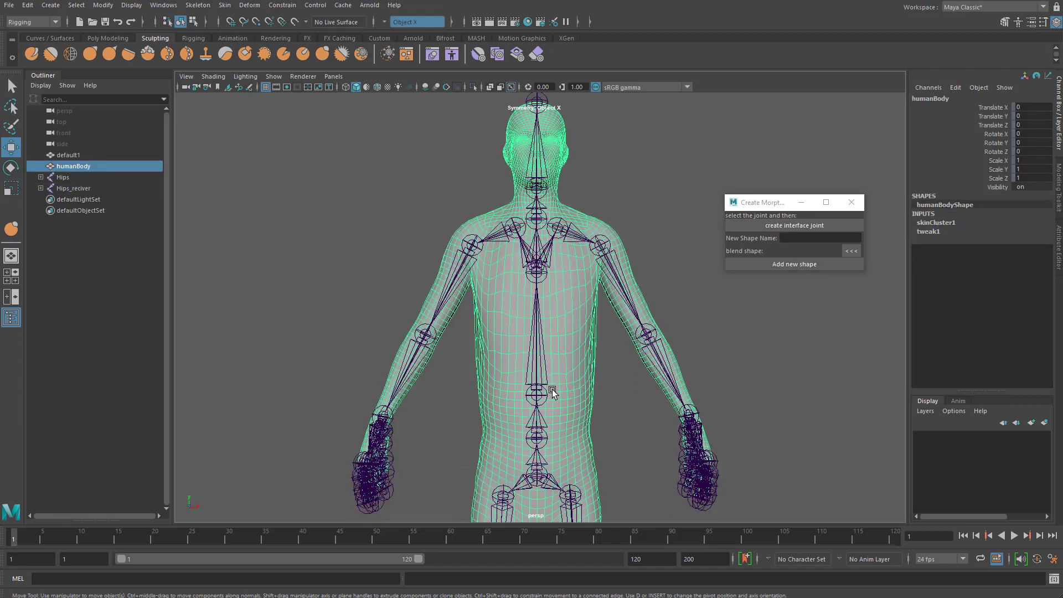
key(ctrl+z)
key(ctrl+z)
Raise the Spine1_reciver and Spine2_reciver joints together to lengthen the torso, bringing Spine1_reciver to a Translate Y of about 20.8.
click(545, 391)
drag(541, 339, 535, 313)
alt+middle_drag(539, 387, 560, 337)
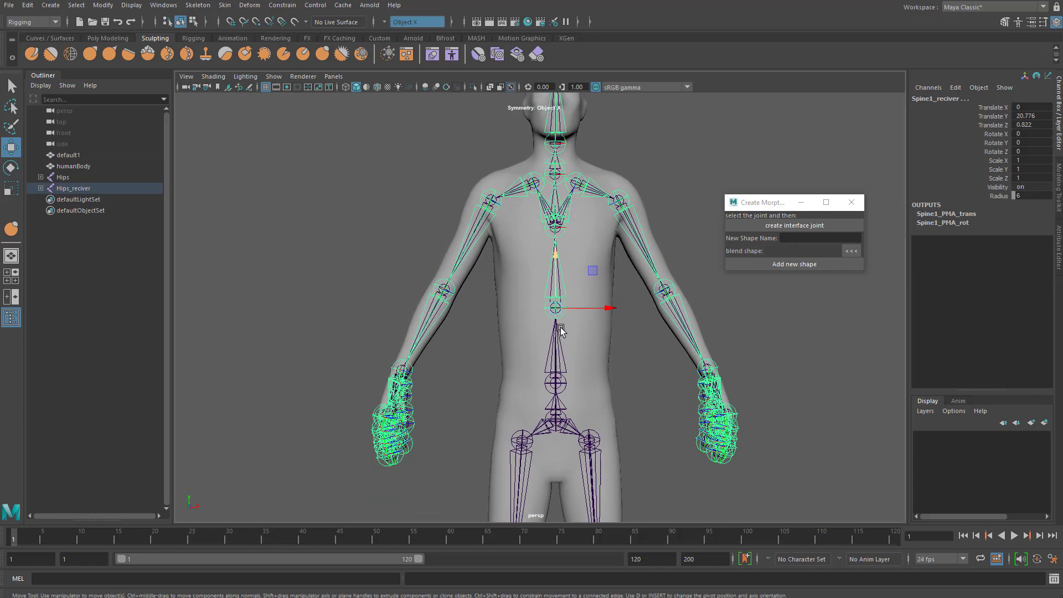
alt+right_drag(560, 337, 519, 431)
alt+drag(519, 431, 518, 408)
alt+right_drag(517, 408, 556, 416)
alt+drag(557, 416, 576, 419)
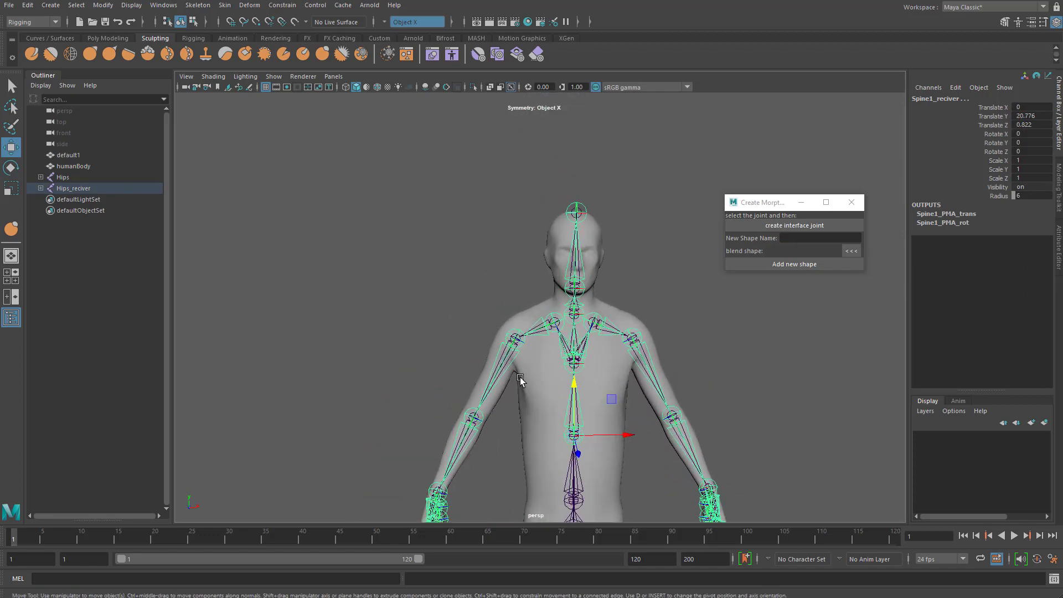
Widen the shoulders by moving RightShoulder_reciver out to Translate X -14.577 and setting LeftShoulder_reciver's Translate X to 14.577.
click(545, 319)
mouse_move(545, 318)
alt+mouse_down()
mouse_move(597, 327)
mouse_move(542, 319)
mouse_move(560, 320)
alt+mouse_up()
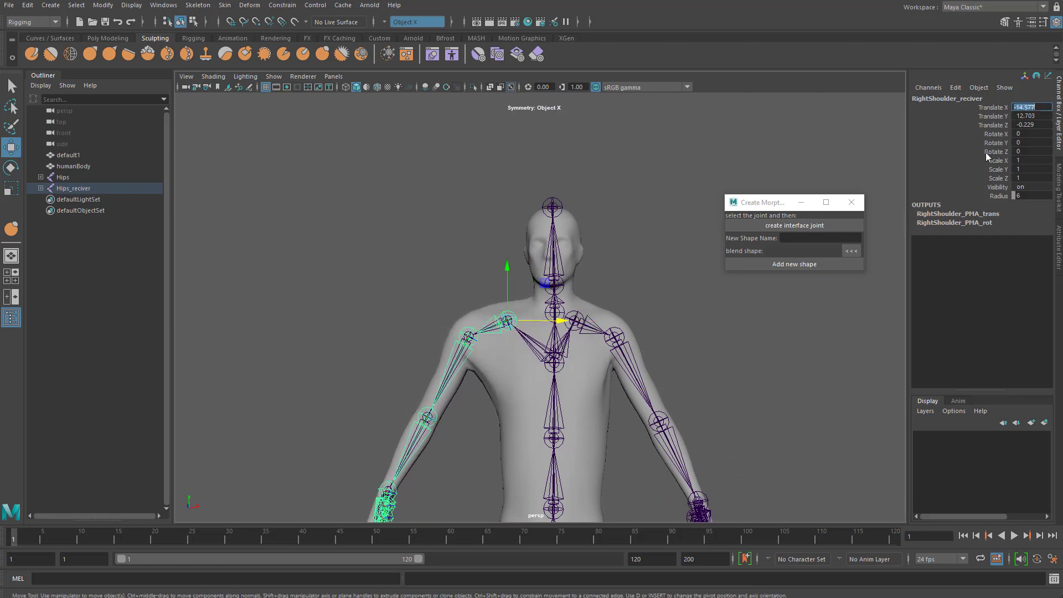
click(592, 324)
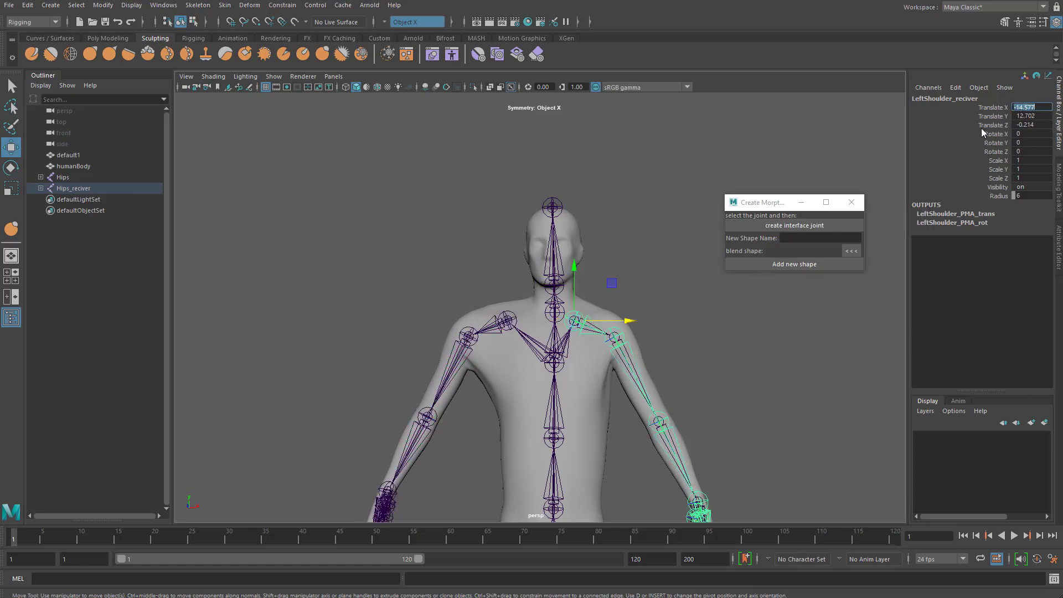
key(Left)
key(Left)
key(Return)
alt+middle_drag(613, 354, 613, 269)
alt+right_drag(613, 269, 515, 375)
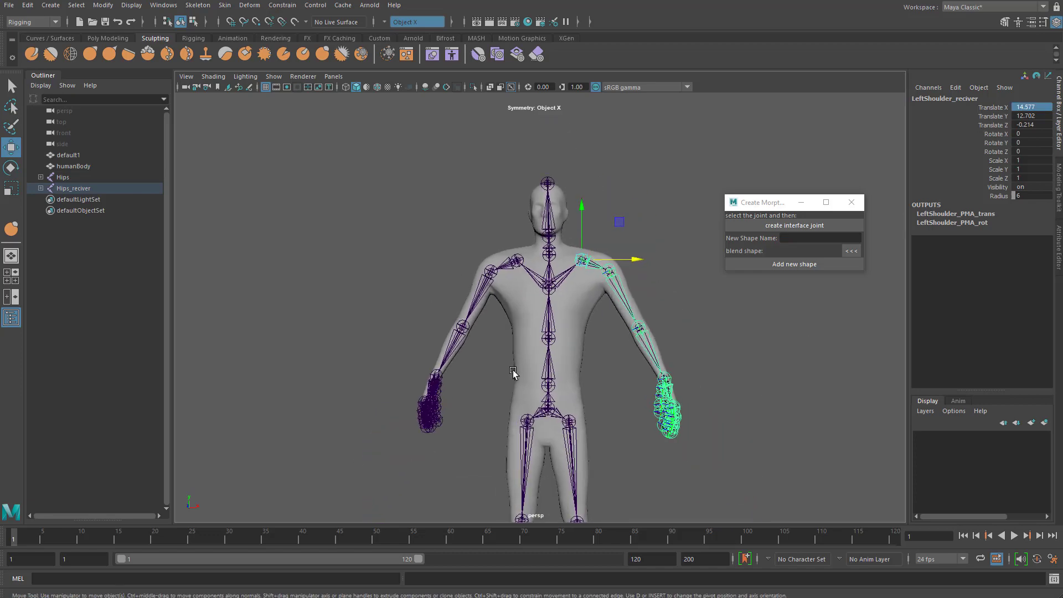
Widen the hips by moving LeftUpLeg_reciver out to Translate X 19.585 and giving RightUpLeg_reciver the negative of that value.
alt+middle_drag(515, 374, 483, 265)
alt+right_drag(482, 265, 556, 326)
key(q)
click(540, 323)
alt+middle_drag(593, 361, 580, 341)
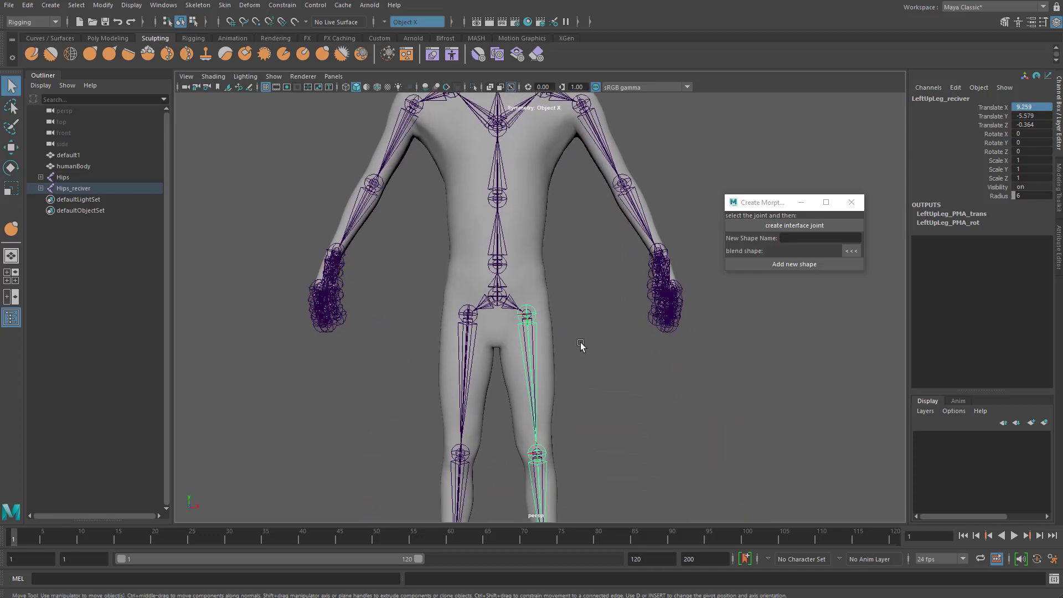
key(w)
drag(581, 316, 615, 313)
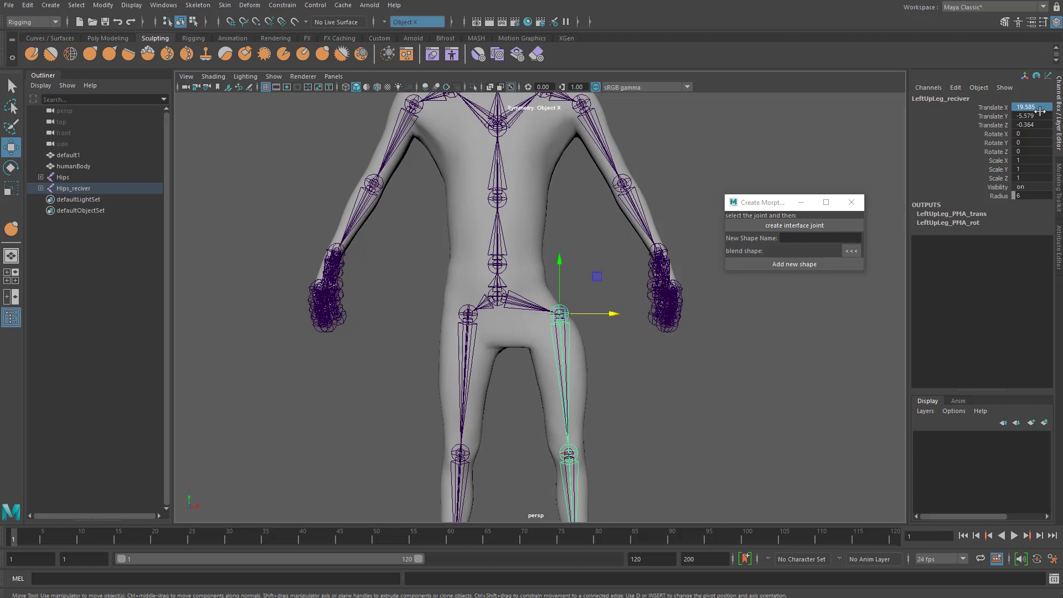
click(476, 320)
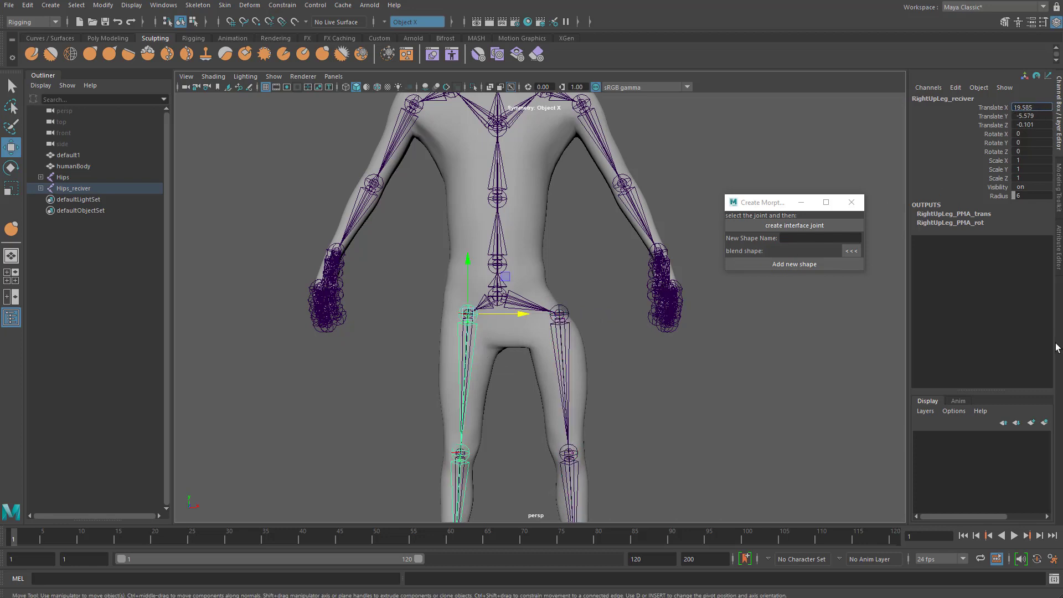
key(Return)
scroll(432, 366, down, 5)
key(q)
Select humanBody, create a blend shape for it in the Shape Editor, and add a target.
alt+drag(431, 366, 368, 387)
click(392, 379)
scroll(600, 316, up, 6)
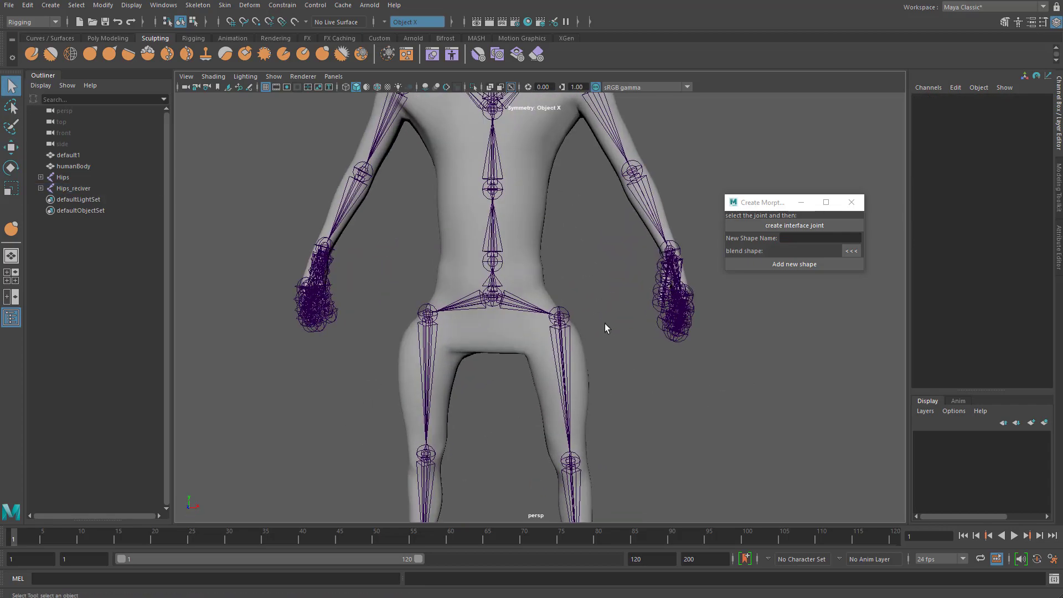
click(613, 252)
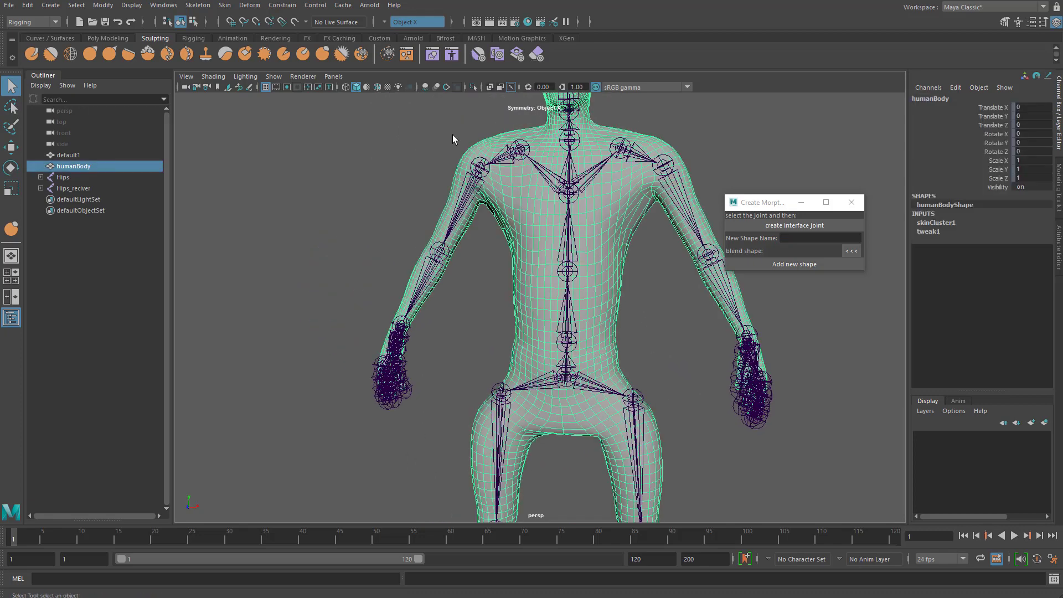
click(433, 56)
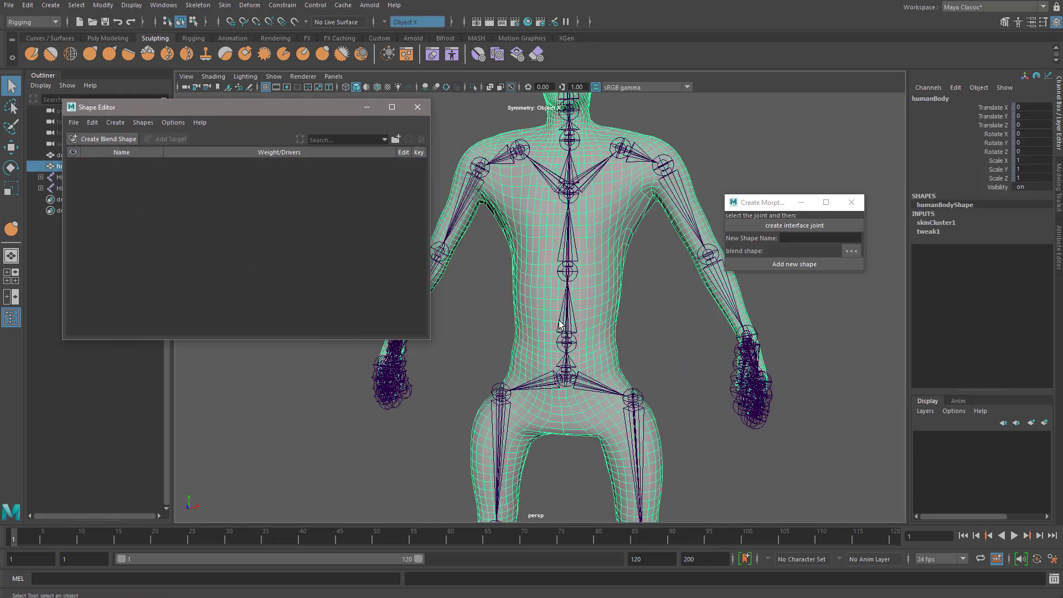
click(114, 141)
double_click(140, 166)
click(143, 192)
click(138, 165)
click(166, 140)
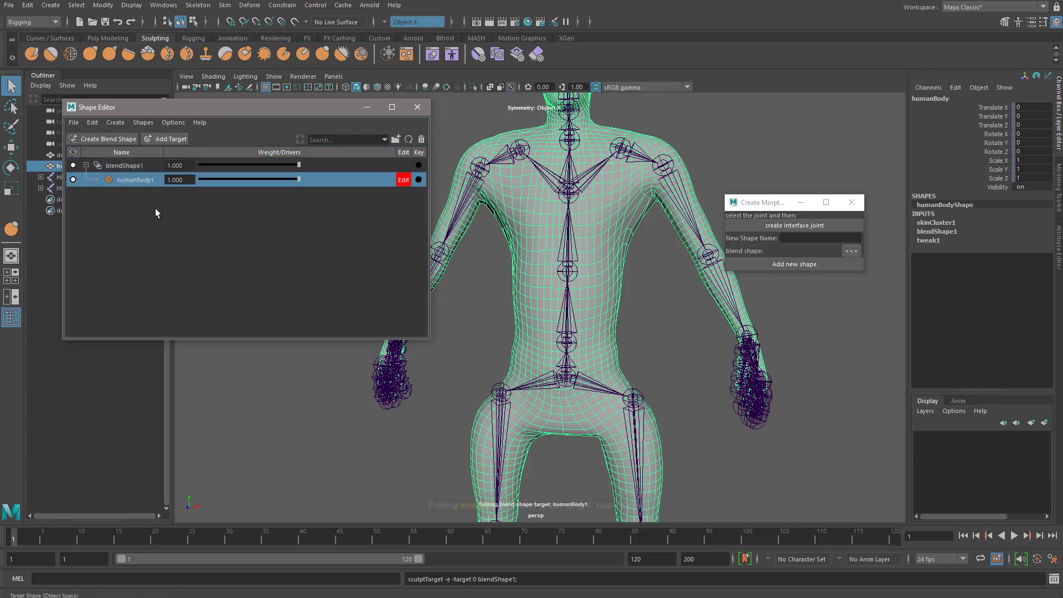
Rename the new blend shape target to big_guy_blsp_target.
click(147, 179)
double_click(147, 182)
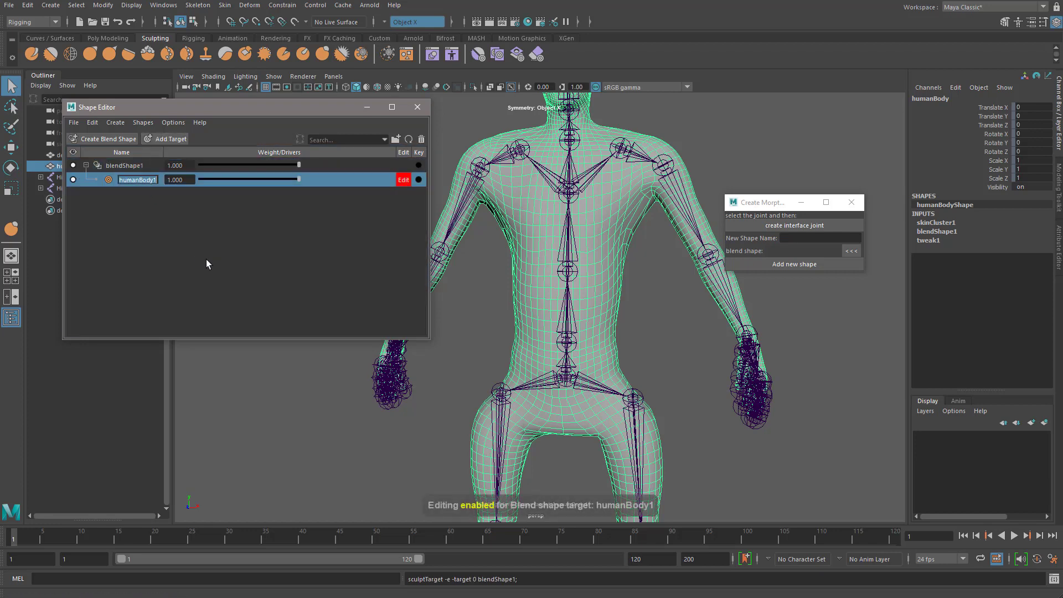
text(big_guy)
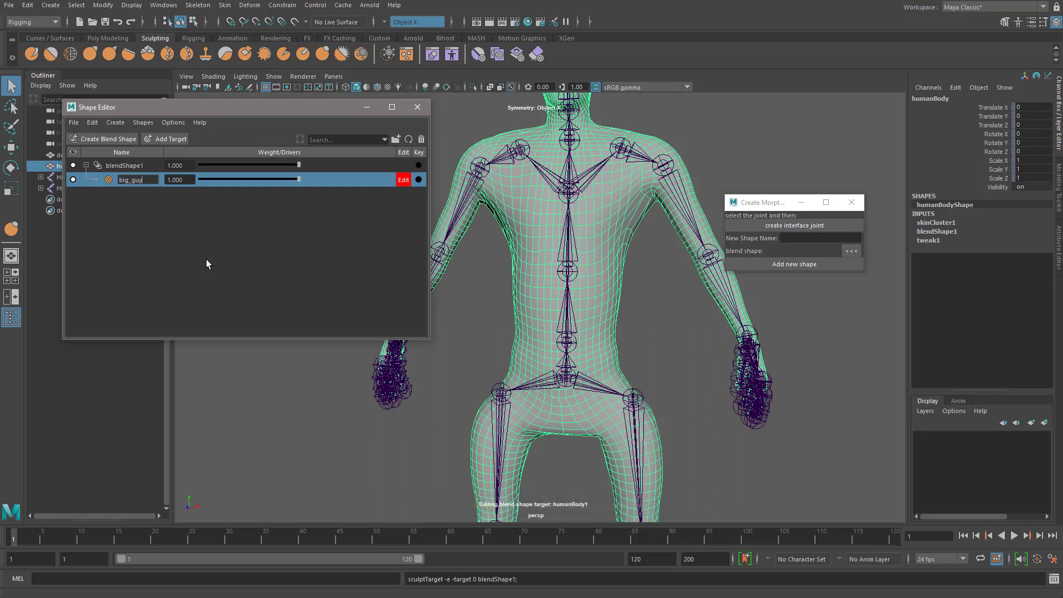
text(_blsp_target)
key(Return)
Move the Shape Editor aside to uncover the body and activate sculpting on the humanBody mesh.
alt+middle_drag(607, 286, 649, 348)
alt+right_drag(649, 347, 654, 366)
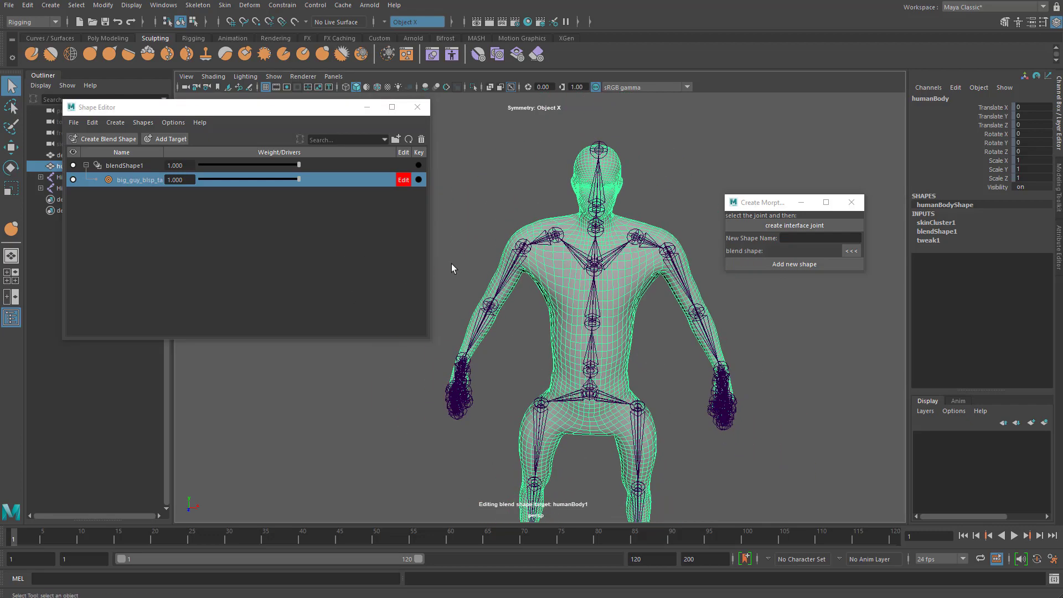
drag(267, 105, 163, 136)
mouse_move(672, 302)
alt+mouse_down()
mouse_move(652, 311)
mouse_move(643, 287)
alt+mouse_up()
alt+right_drag(643, 287, 647, 309)
shift+right_drag(636, 245, 556, 211)
scroll(611, 244, up, 5)
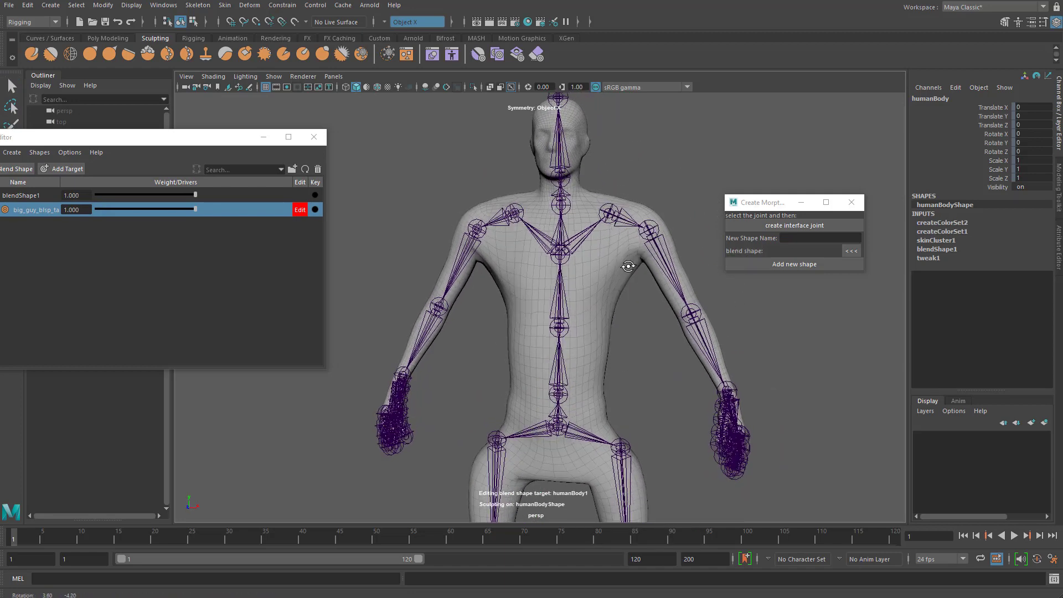
Try a Bulge tool stroke across the chest of the body, and undo it.
mouse_move(566, 248)
right_down()
mouse_move(564, 228)
mouse_move(523, 249)
right_up()
mouse_move(597, 246)
mouse_down()
mouse_move(602, 287)
mouse_move(545, 322)
mouse_up()
key(ctrl+z)
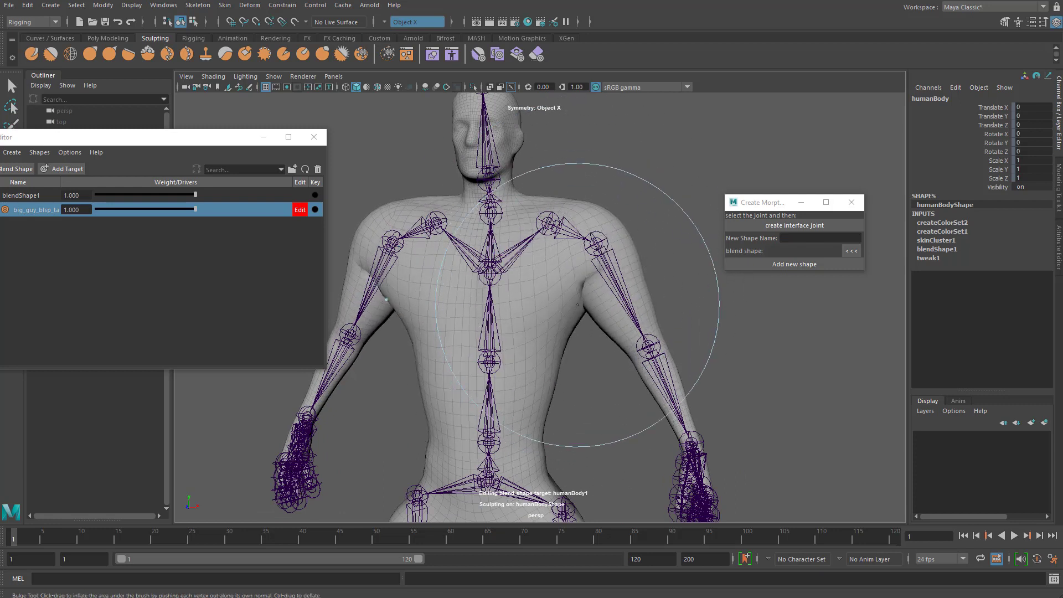
Undo the last Bulge strokes, and inflate the hips and thighs of the humanBody mesh with the Bulge tool.
key(ctrl+z)
key(ctrl+z)
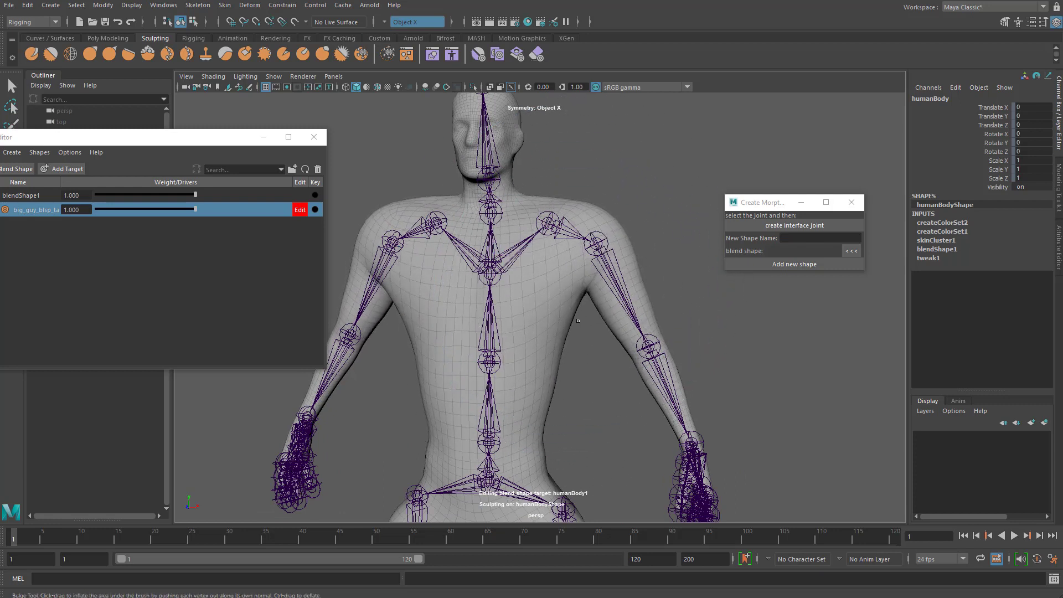
mouse_move(592, 315)
alt+mouse_down()
mouse_move(476, 380)
mouse_move(598, 388)
alt+mouse_up()
mouse_move(504, 397)
alt+mouse_down()
mouse_move(392, 356)
mouse_move(481, 356)
mouse_move(451, 415)
mouse_move(434, 382)
mouse_move(570, 361)
mouse_move(570, 438)
alt+mouse_up()
drag(606, 394, 604, 343)
alt+middle_drag(574, 491, 591, 403)
mouse_move(609, 399)
mouse_down()
mouse_move(607, 387)
mouse_move(600, 410)
mouse_move(589, 406)
mouse_move(600, 386)
mouse_move(591, 372)
mouse_up()
drag(610, 436, 609, 443)
Smooth the bulged mesh and continue filling out the body down to the lower legs.
alt+middle_drag(576, 276, 613, 359)
shift+drag(653, 346, 664, 395)
alt+right_drag(658, 388, 583, 354)
alt+middle_drag(582, 354, 577, 291)
alt+drag(586, 320, 643, 325)
scroll(643, 325, up, 4)
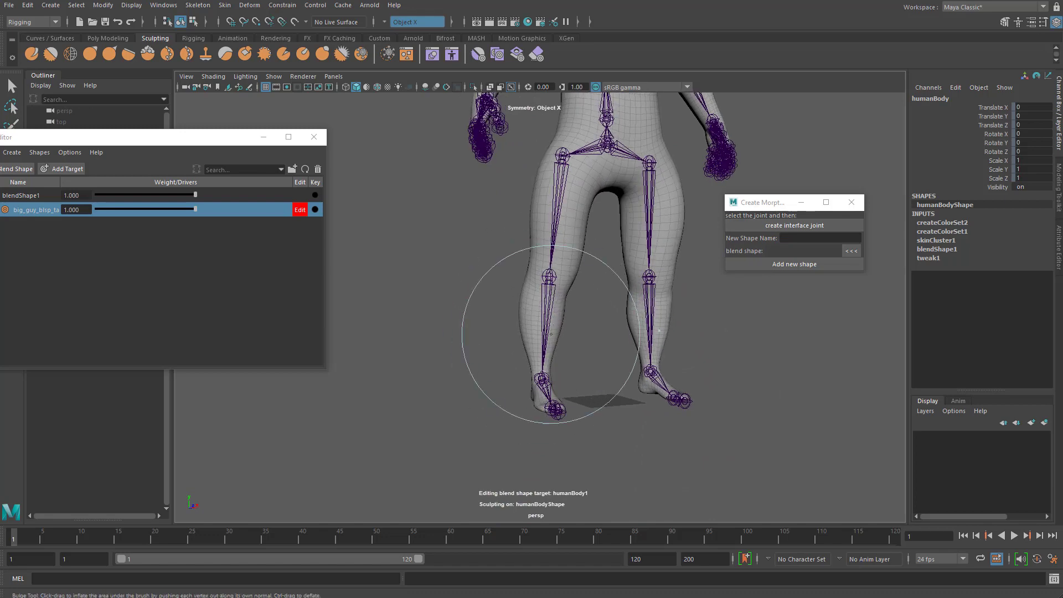
Switch to the Grab tool and reshape the shoulders and torso of the big_guy target.
alt+middle_drag(571, 301, 555, 364)
alt+right_drag(555, 364, 531, 349)
alt+drag(587, 318, 532, 291)
alt+middle_drag(579, 233, 558, 381)
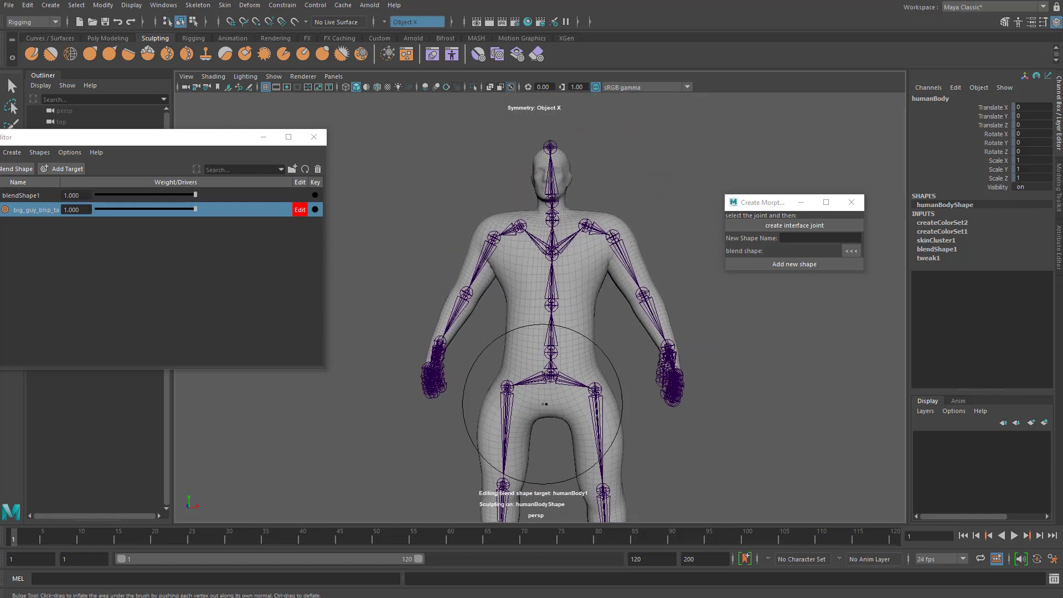
mouse_move(557, 381)
alt+mouse_down()
mouse_move(546, 404)
mouse_move(576, 376)
alt+mouse_up()
alt+right_drag(576, 377, 649, 276)
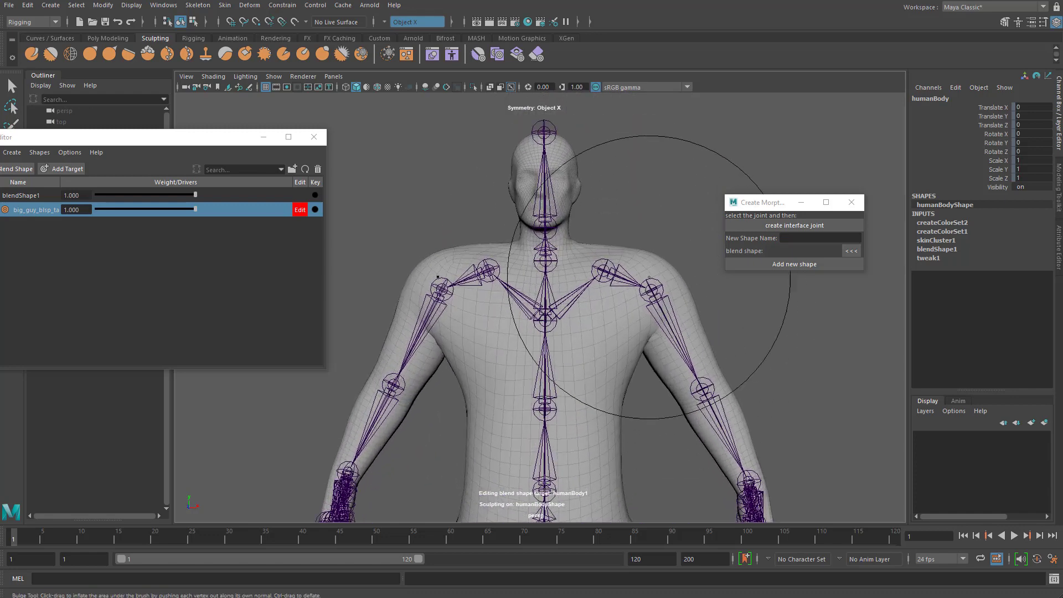
right_click(647, 266)
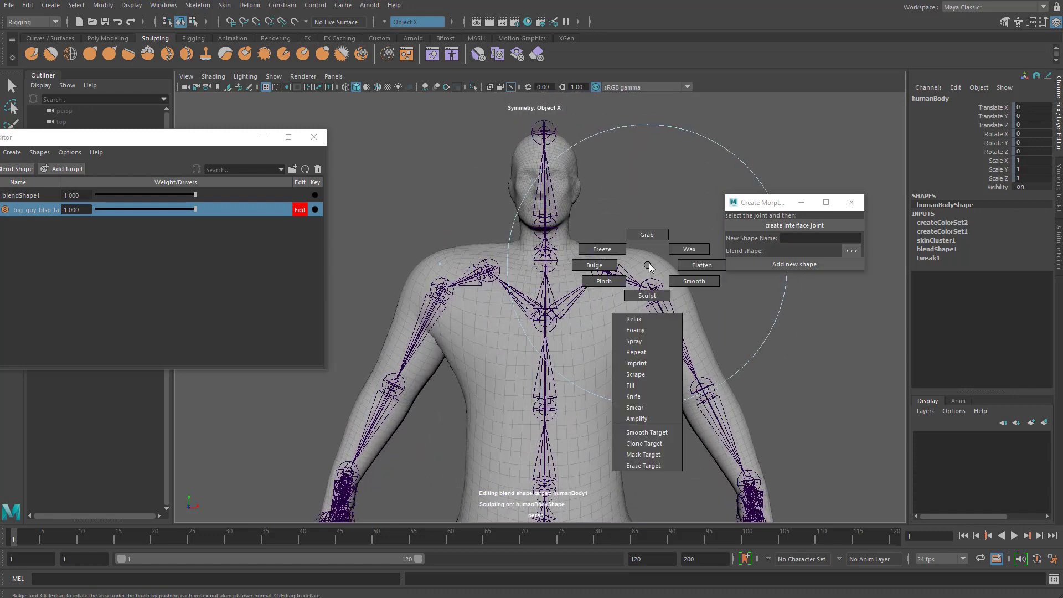
right_drag(653, 209, 653, 207)
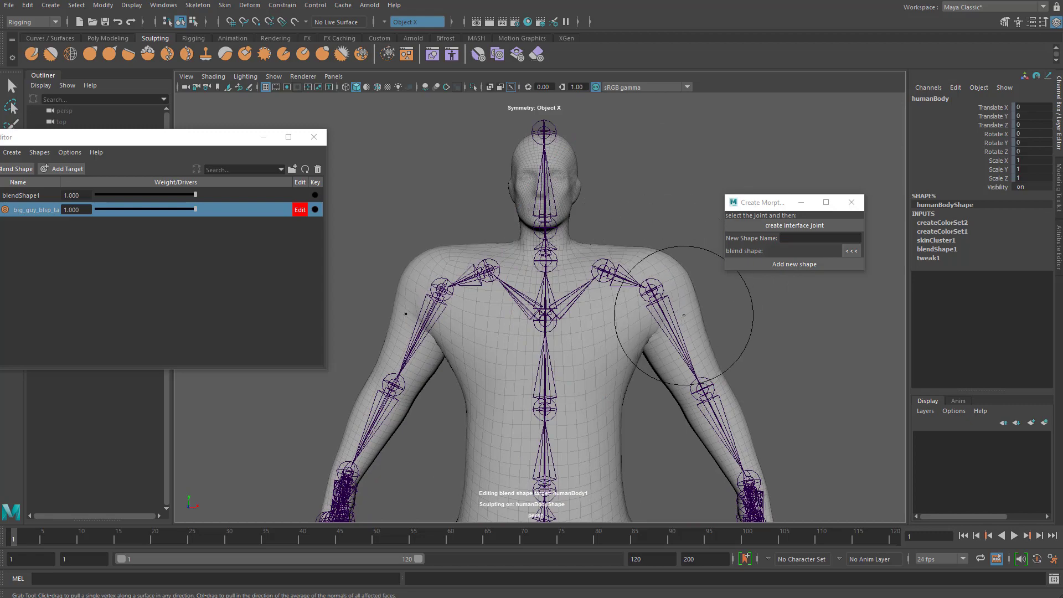
mouse_move(641, 304)
alt+mouse_down()
mouse_move(617, 321)
mouse_move(438, 307)
alt+mouse_up()
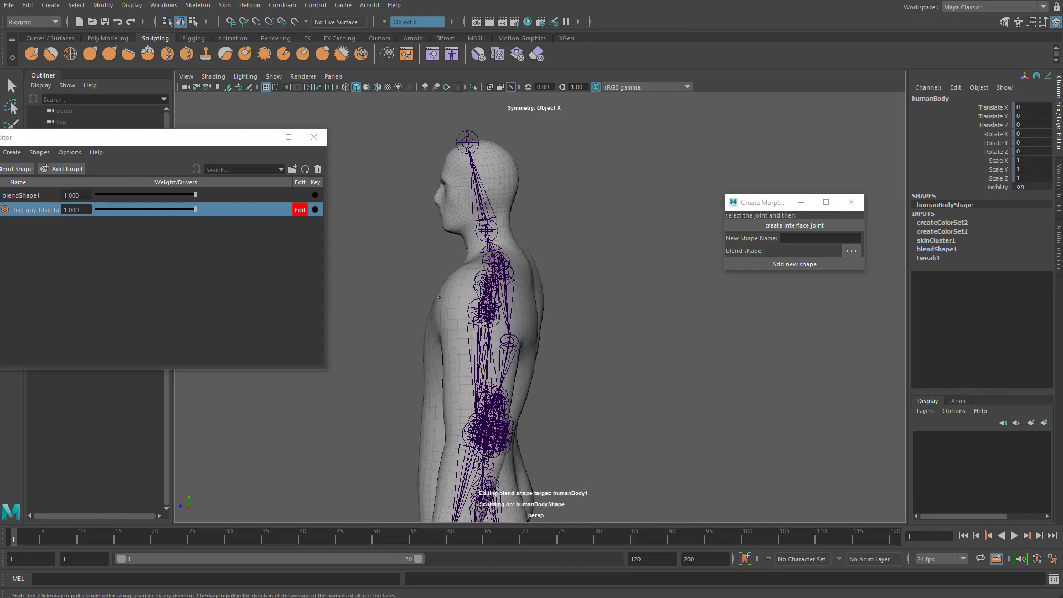
mouse_move(486, 332)
alt+mouse_down()
mouse_move(645, 325)
mouse_move(621, 355)
mouse_move(619, 316)
mouse_move(576, 332)
mouse_move(598, 342)
mouse_move(507, 355)
mouse_move(625, 360)
mouse_move(509, 351)
mouse_move(546, 315)
mouse_move(531, 347)
mouse_move(502, 312)
mouse_move(598, 349)
mouse_move(629, 334)
mouse_move(601, 319)
alt+mouse_up()
alt+middle_drag(598, 343, 614, 308)
mouse_move(613, 308)
alt+mouse_down()
mouse_move(603, 282)
mouse_move(634, 354)
mouse_move(626, 357)
alt+mouse_up()
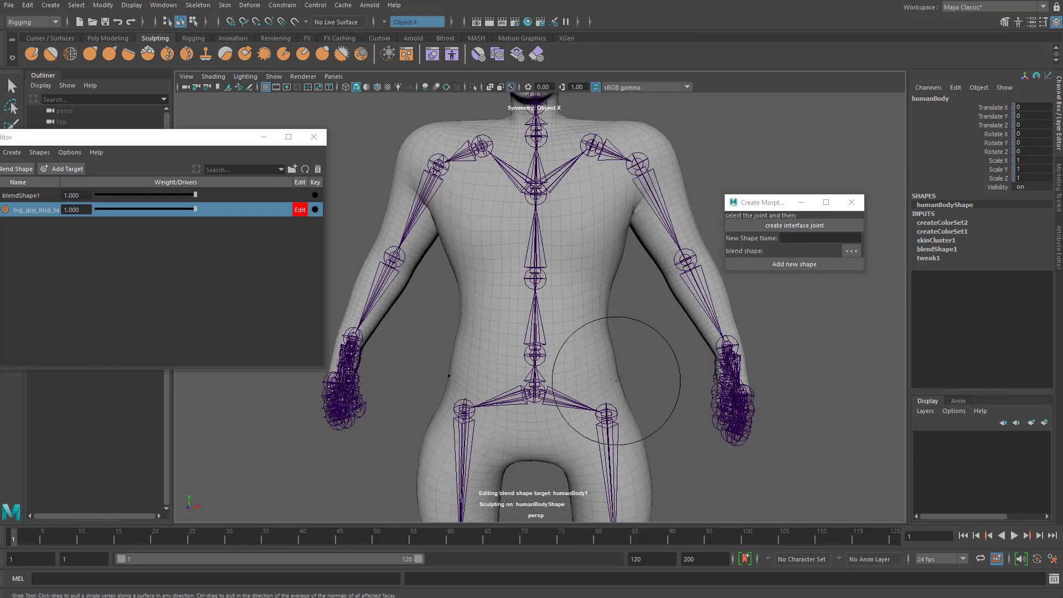
Pull the muscles between neck and shoulders outward on the back of the body with the Grab tool.
scroll(626, 390, down, 3)
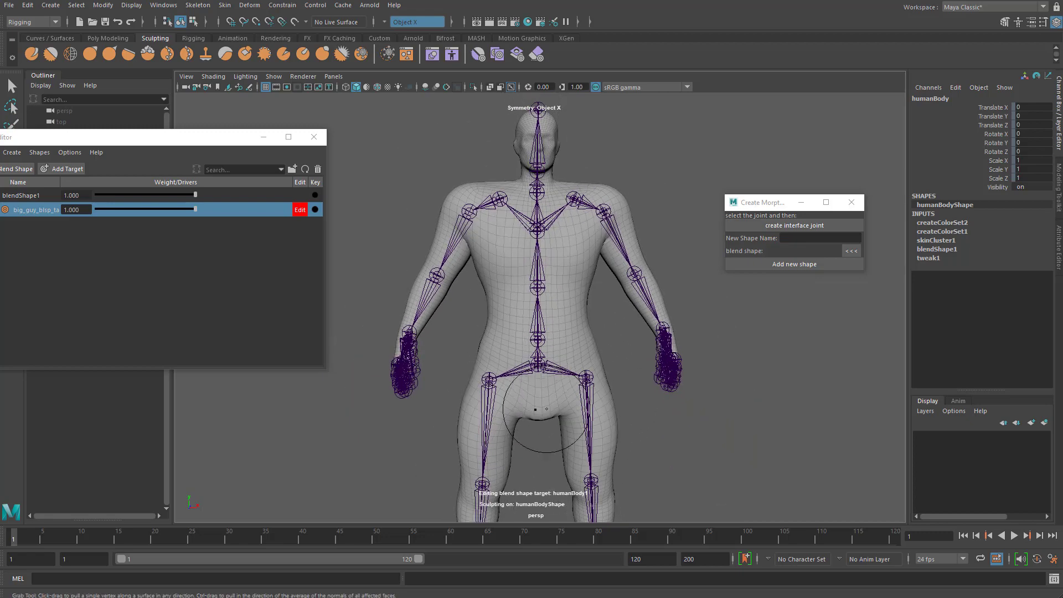
mouse_move(536, 407)
alt+mouse_down()
mouse_move(511, 376)
mouse_move(617, 399)
alt+mouse_up()
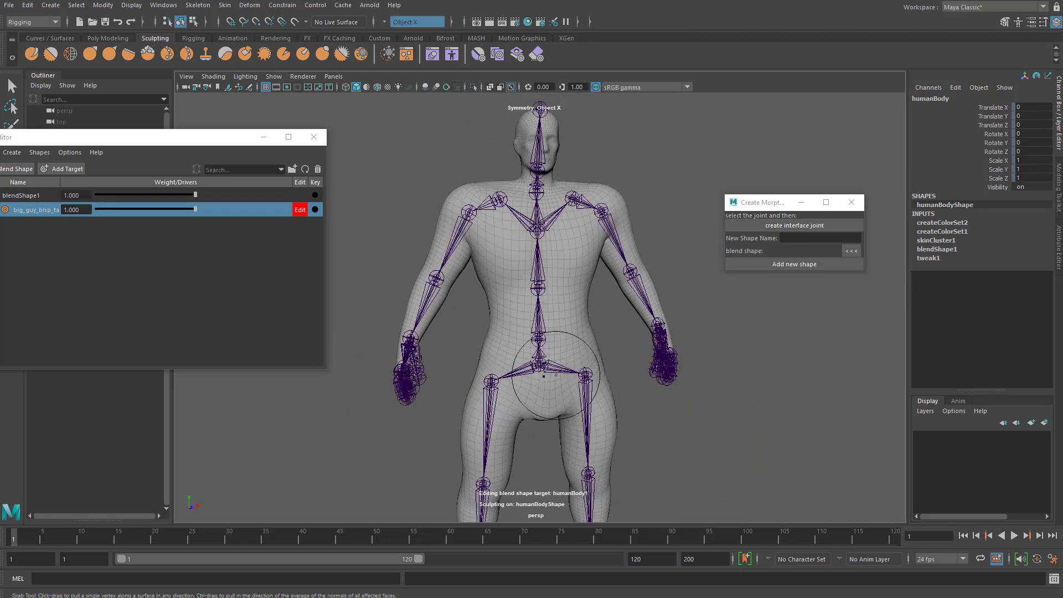
alt+drag(553, 368, 608, 354)
alt+middle_drag(573, 297, 608, 380)
alt+drag(609, 380, 531, 354)
alt+right_drag(573, 335, 579, 271)
alt+drag(714, 305, 537, 334)
alt+right_drag(537, 335, 593, 332)
mouse_move(593, 332)
alt+mouse_down()
mouse_move(541, 324)
mouse_move(557, 285)
alt+mouse_up()
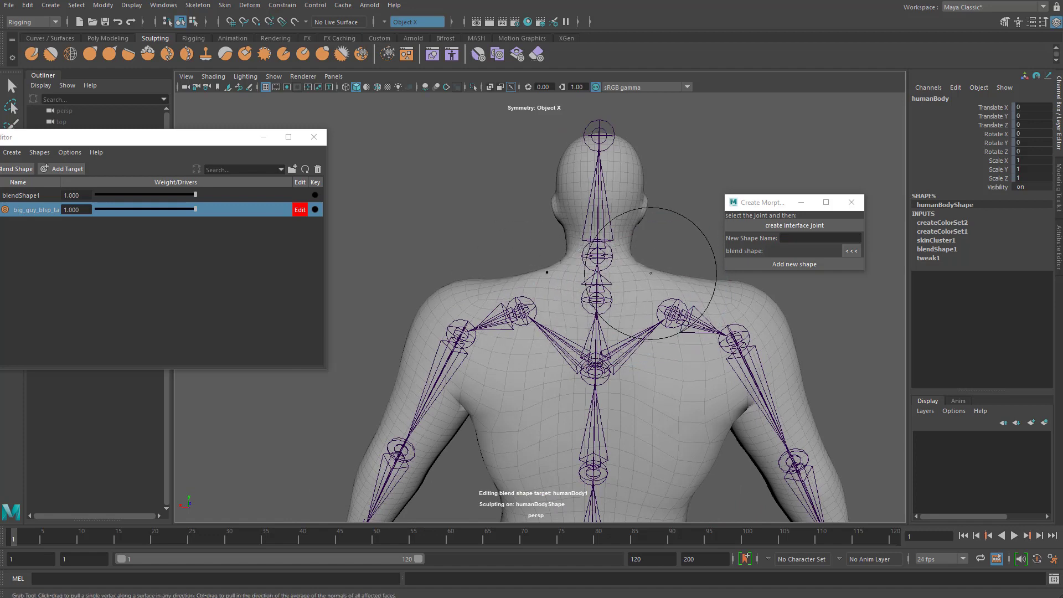
mouse_move(650, 272)
mouse_down()
mouse_move(656, 266)
mouse_move(694, 284)
mouse_up()
alt+right_drag(581, 286, 508, 283)
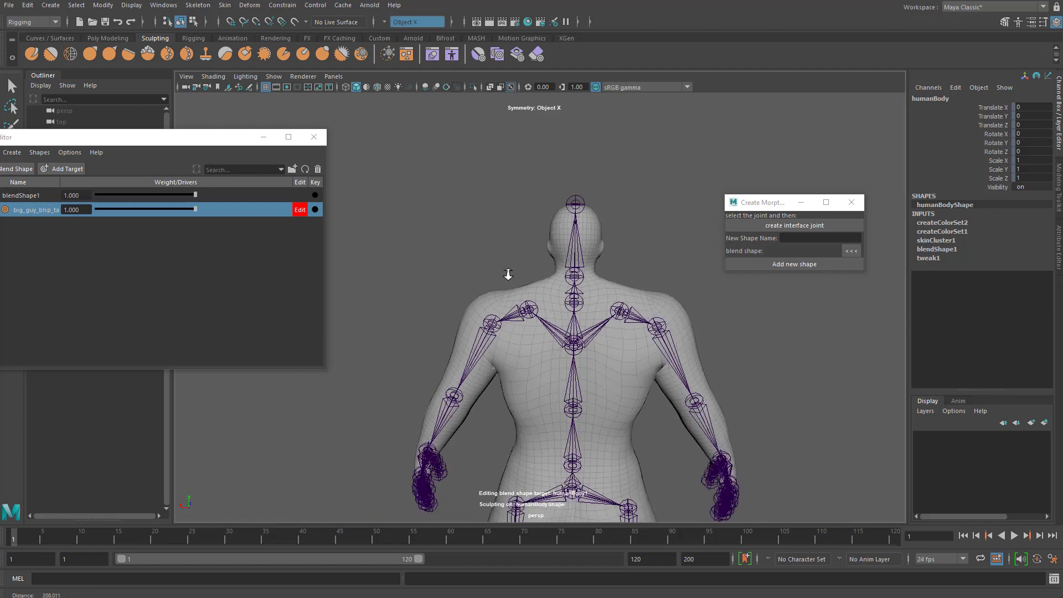
mouse_move(507, 283)
alt+mouse_down()
mouse_move(569, 356)
mouse_move(500, 299)
mouse_move(569, 306)
mouse_move(539, 308)
alt+mouse_up()
Leave sculpting, deselect the body, and bring the Shape Editor fully back into view.
key(q)
click(660, 330)
alt+drag(588, 333, 514, 343)
mouse_move(514, 343)
alt+right_down()
mouse_move(526, 350)
mouse_move(526, 379)
alt+right_up()
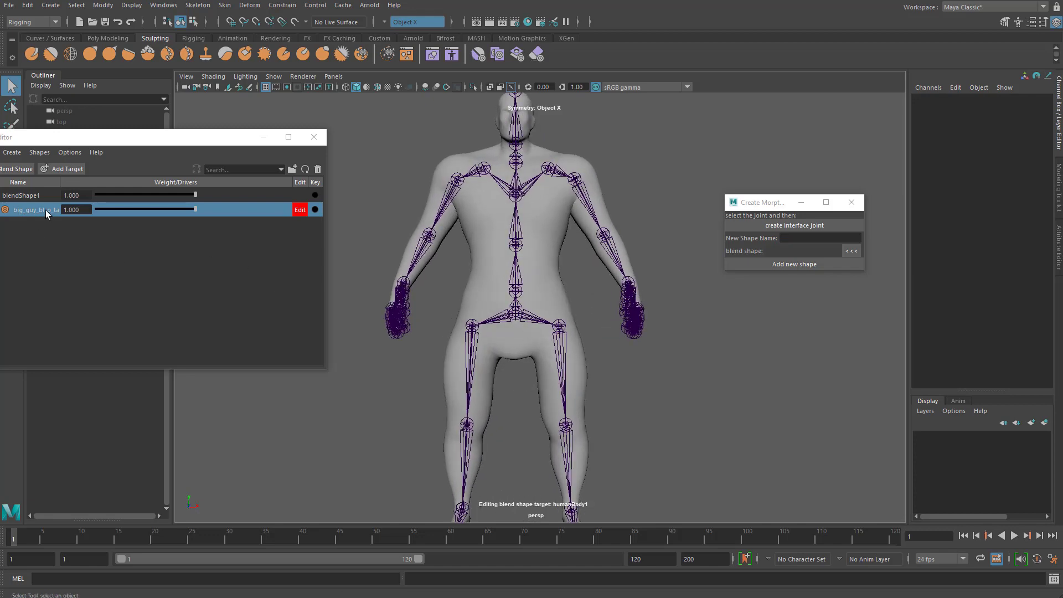
drag(89, 137, 229, 151)
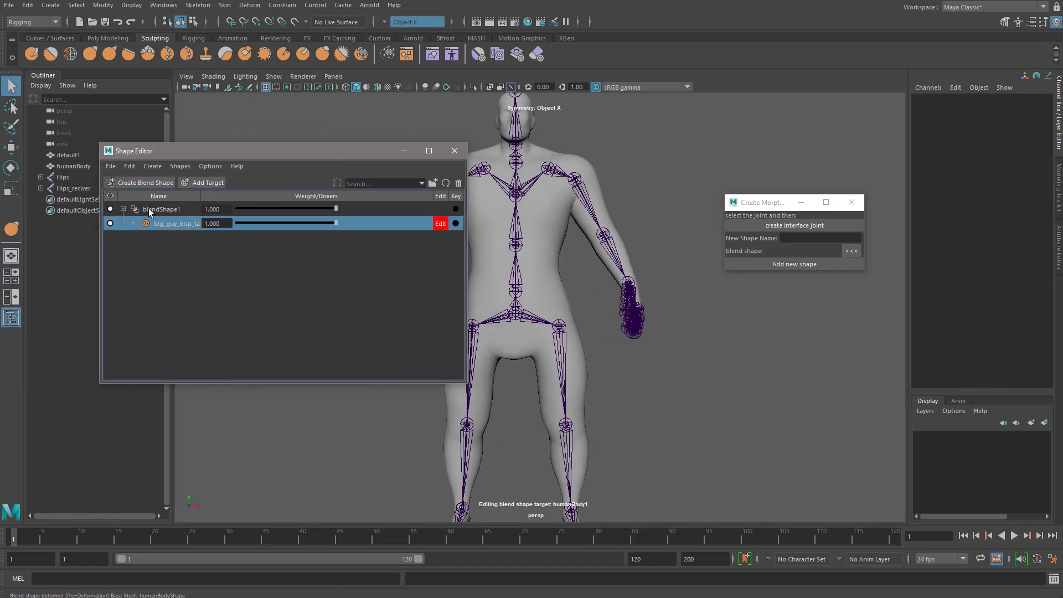
Select the blendShape1 node and load its big_guy_blsp_target channel as the blend shape in the Create Morph window.
drag(152, 209, 166, 210)
right_click(162, 209)
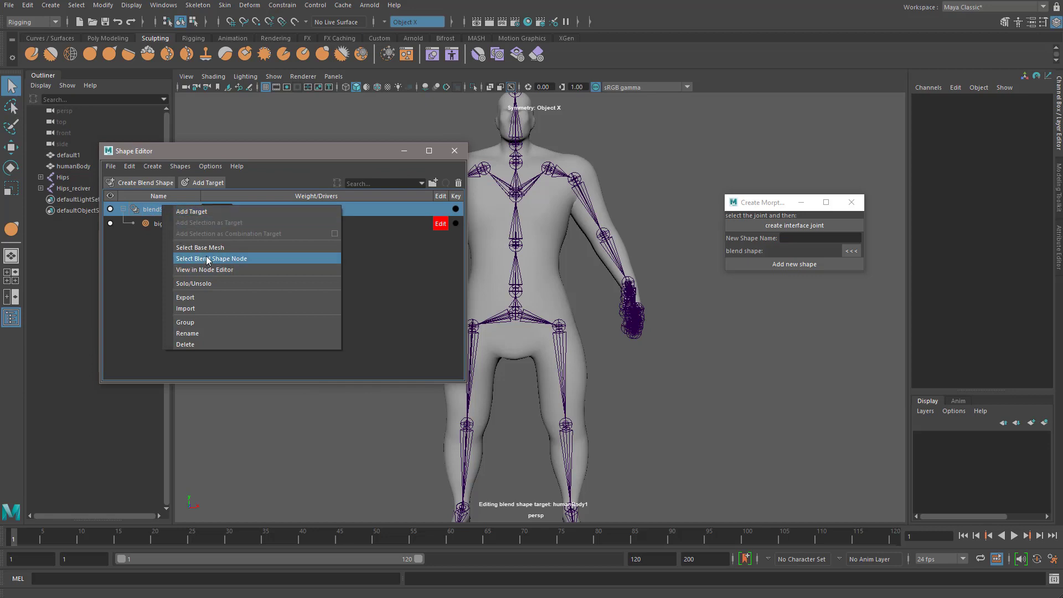
click(237, 258)
click(972, 117)
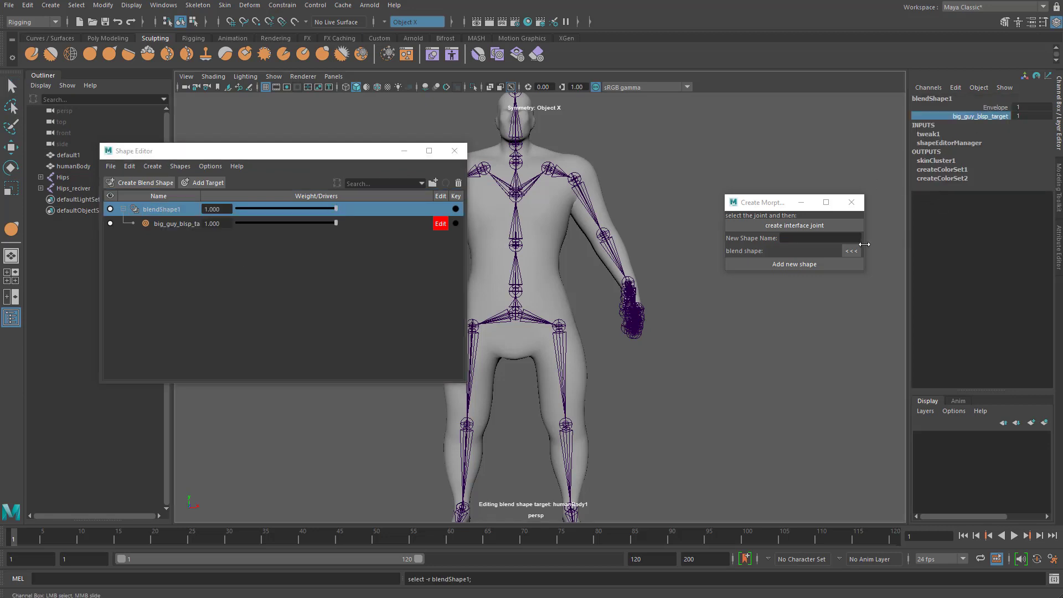
click(850, 251)
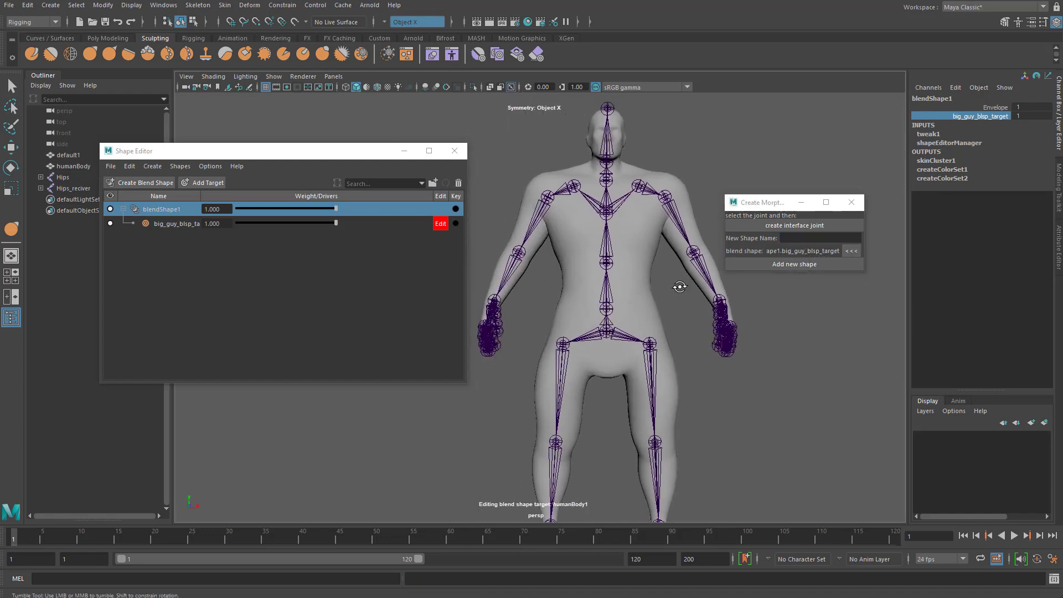
Enter big_guy as the new shape name in the Create Morph window.
drag(791, 251, 666, 258)
click(815, 237)
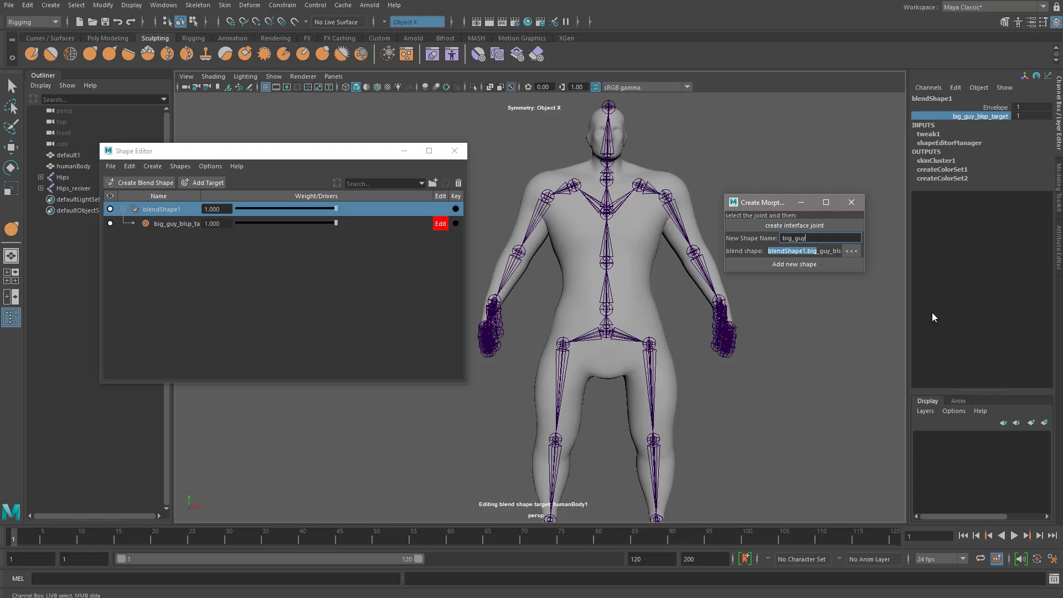
alt+middle_drag(702, 376, 735, 373)
alt+drag(734, 373, 673, 351)
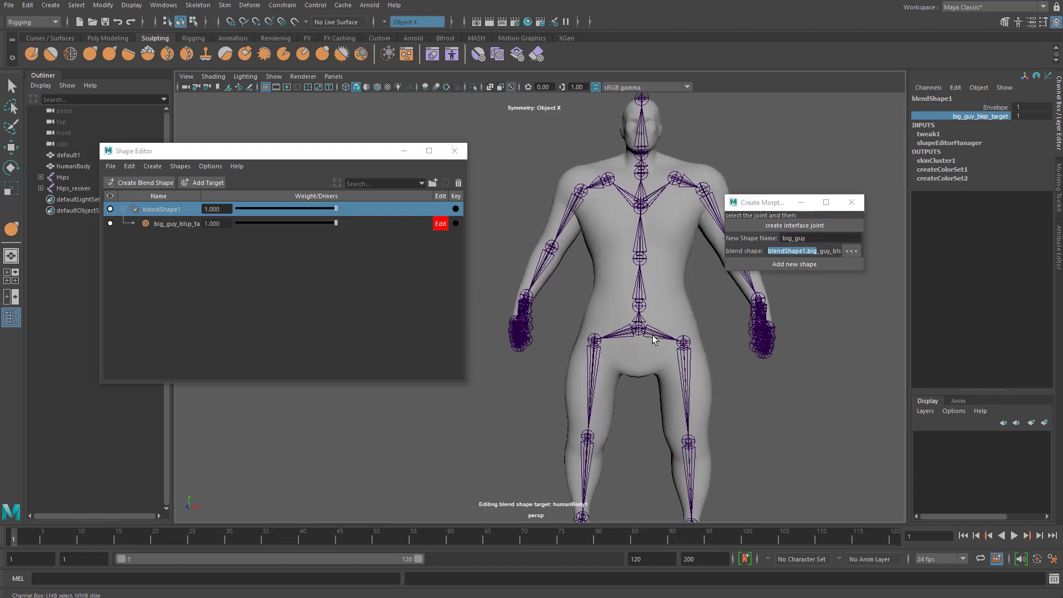
Select the Hips_reciver joint and extend the selection to its whole joint hierarchy.
key(q)
click(652, 343)
alt+drag(594, 295, 600, 183)
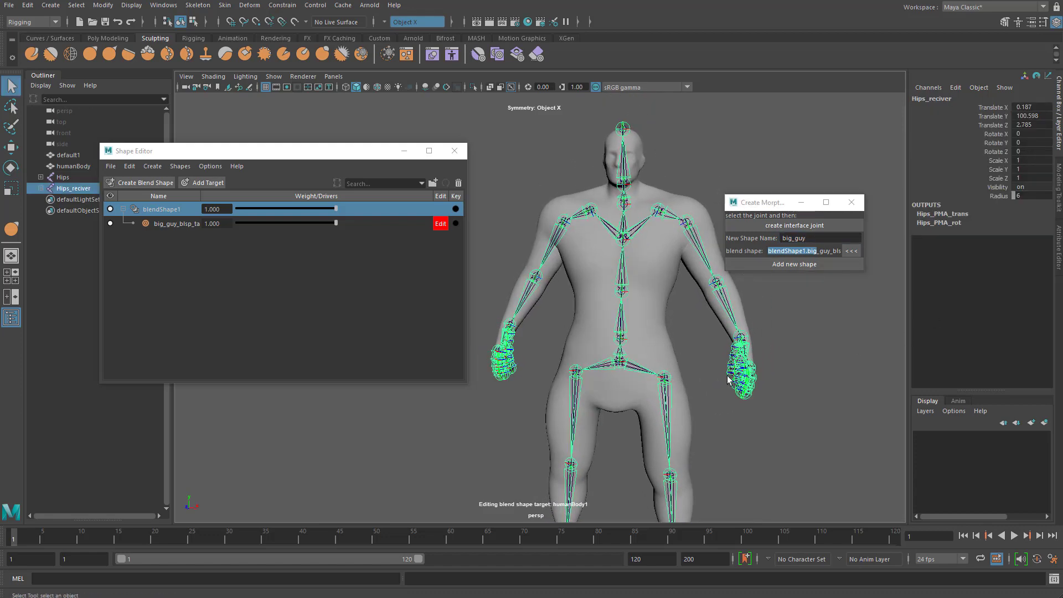
alt+drag(600, 362, 602, 323)
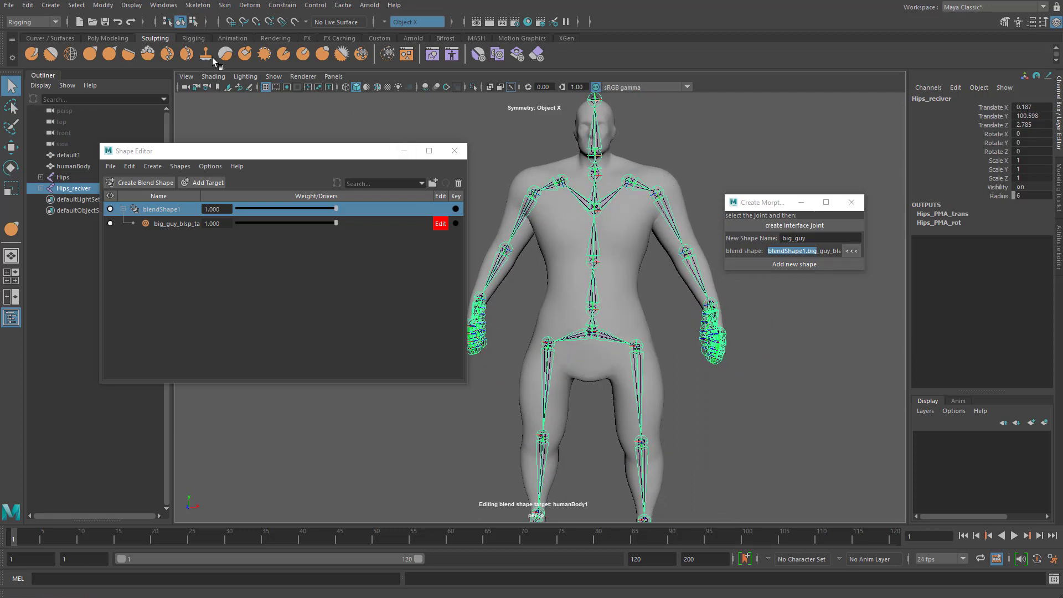
click(103, 5)
click(105, 62)
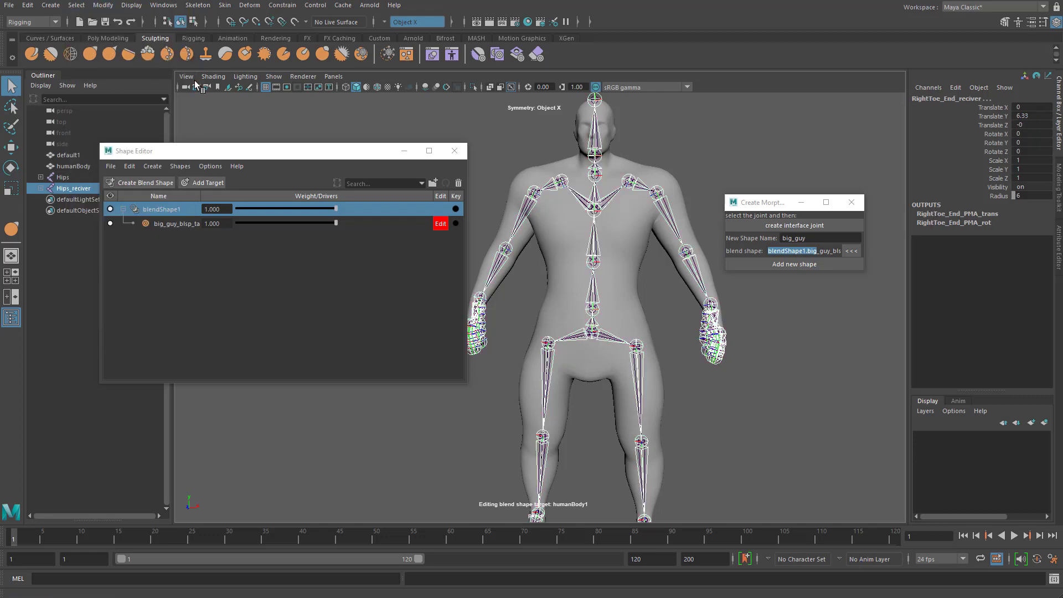
Add the big_guy shape to the selected receiver joints, and move the Shape Editor clear of the Outliner.
drag(297, 169, 265, 258)
click(792, 263)
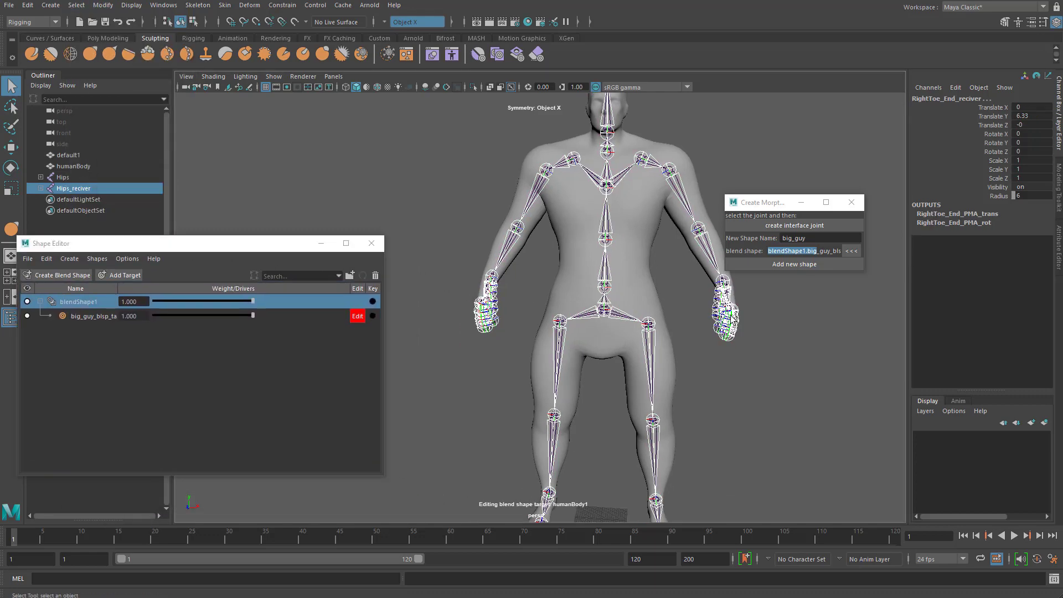
click(795, 264)
alt+drag(698, 310, 587, 313)
drag(243, 244, 285, 373)
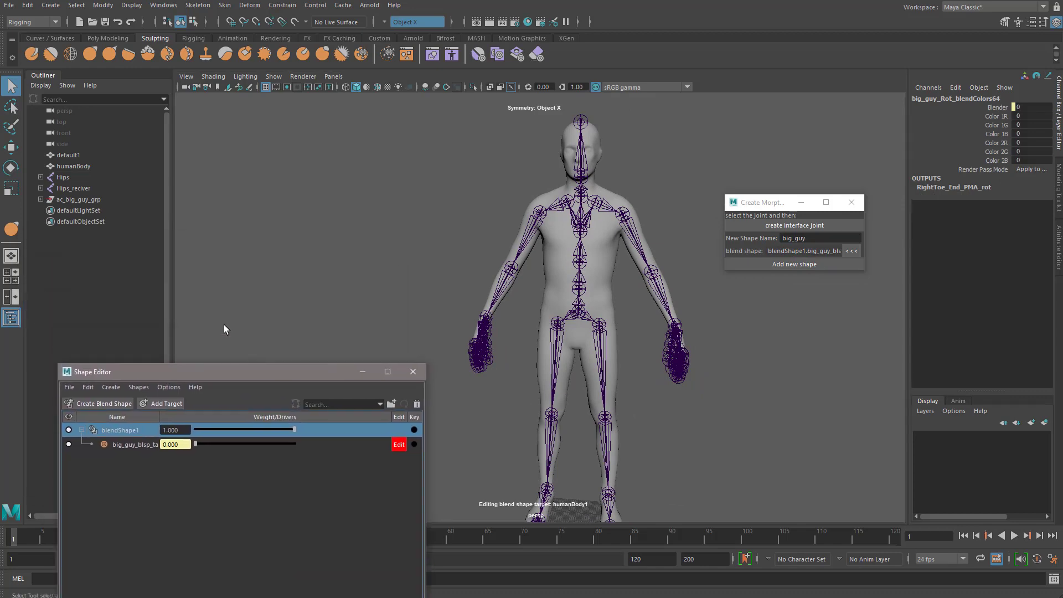
Raise ac_big_guy_grp above the head to about 192.65 in Translate Y, and scale it uniformly to about 14.
click(83, 200)
key(f)
key(w)
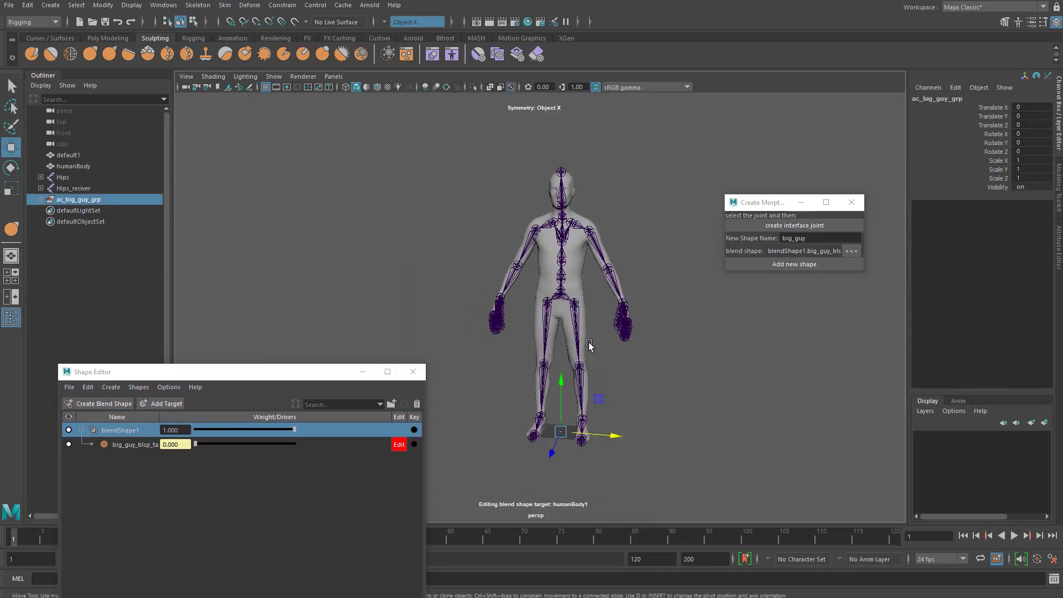
drag(563, 358, 562, 339)
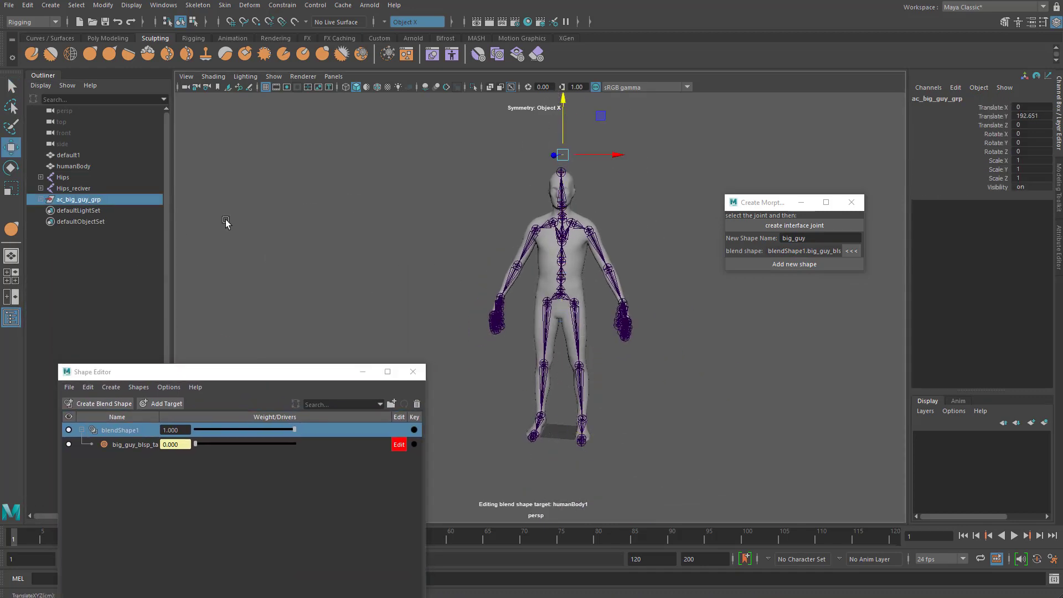
alt+middle_drag(477, 226, 456, 309)
alt+drag(456, 309, 482, 302)
key(r)
drag(548, 244, 618, 273)
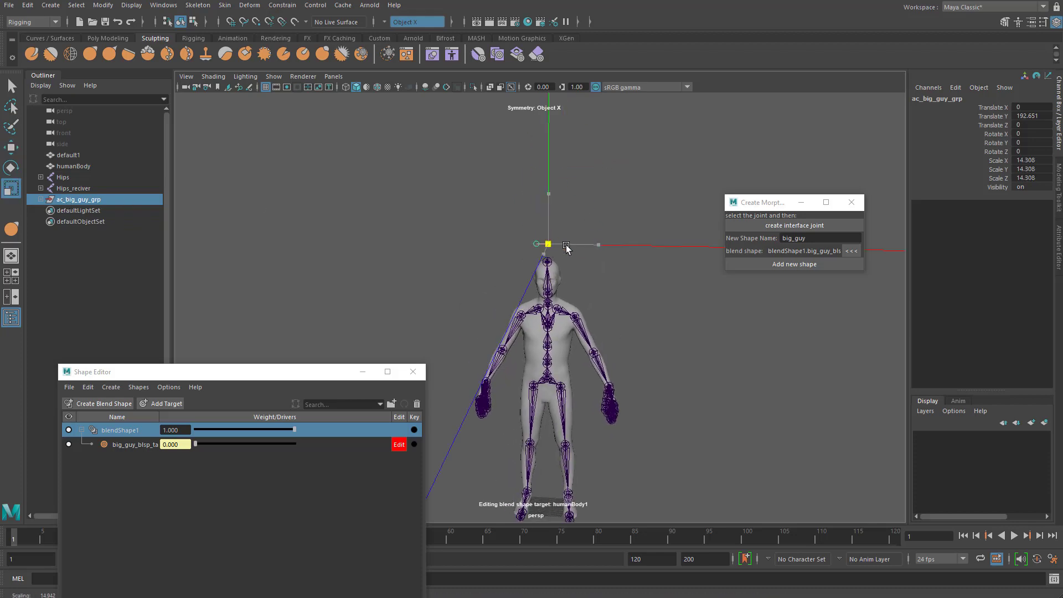
Select the ac_big_guy control circle above the head and slide it to a Translate X of 1.
key(q)
click(529, 244)
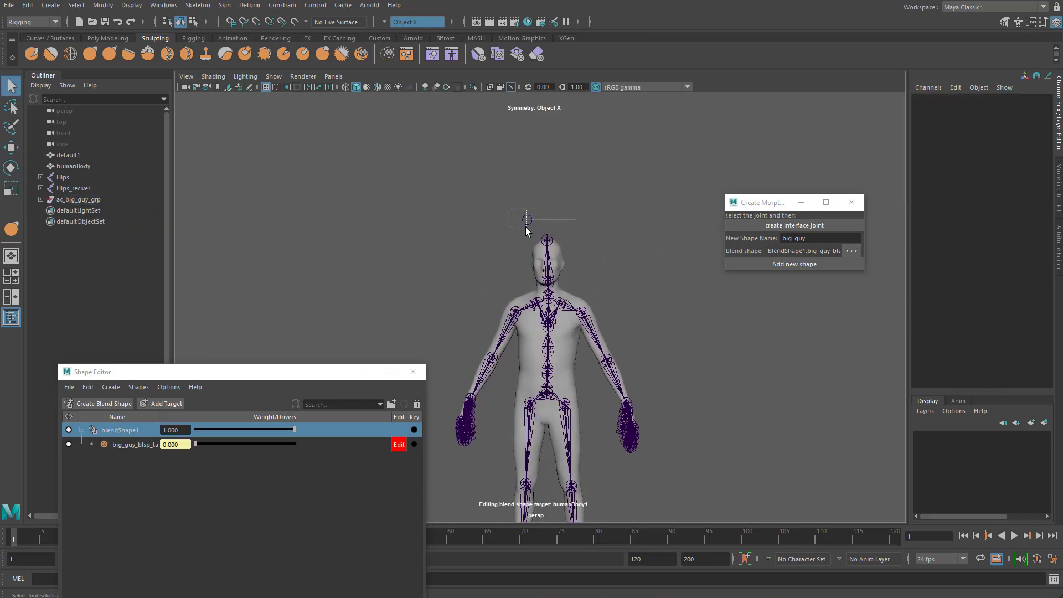
click(527, 220)
key(w)
drag(531, 219, 573, 217)
alt+drag(601, 294, 570, 301)
alt+right_drag(569, 301, 619, 278)
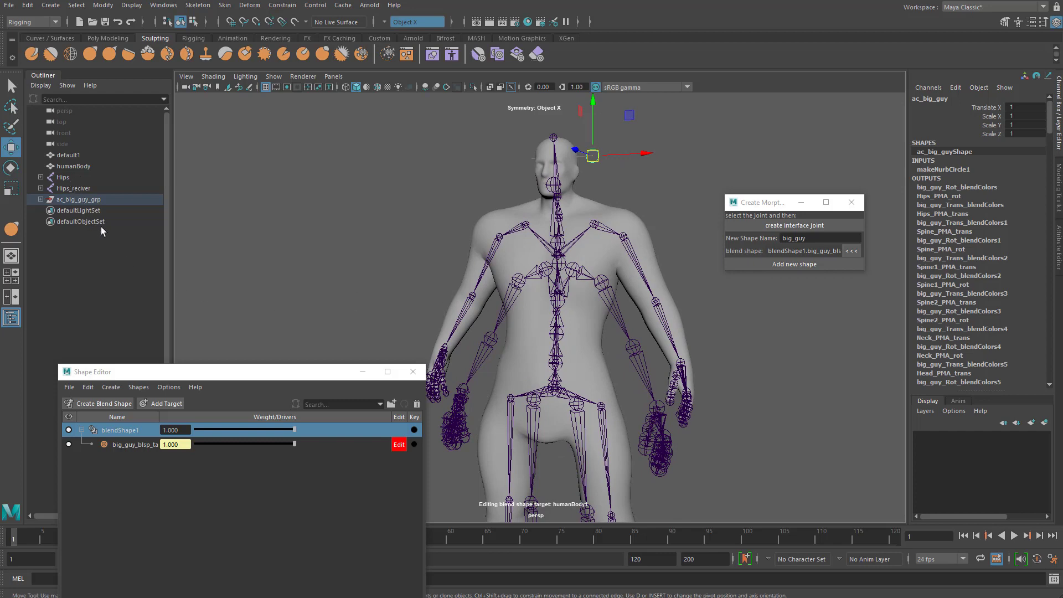
Highlight the Hips skeleton, and test the ac_big_guy control by sliding it down and back to Translate X 1.
click(62, 177)
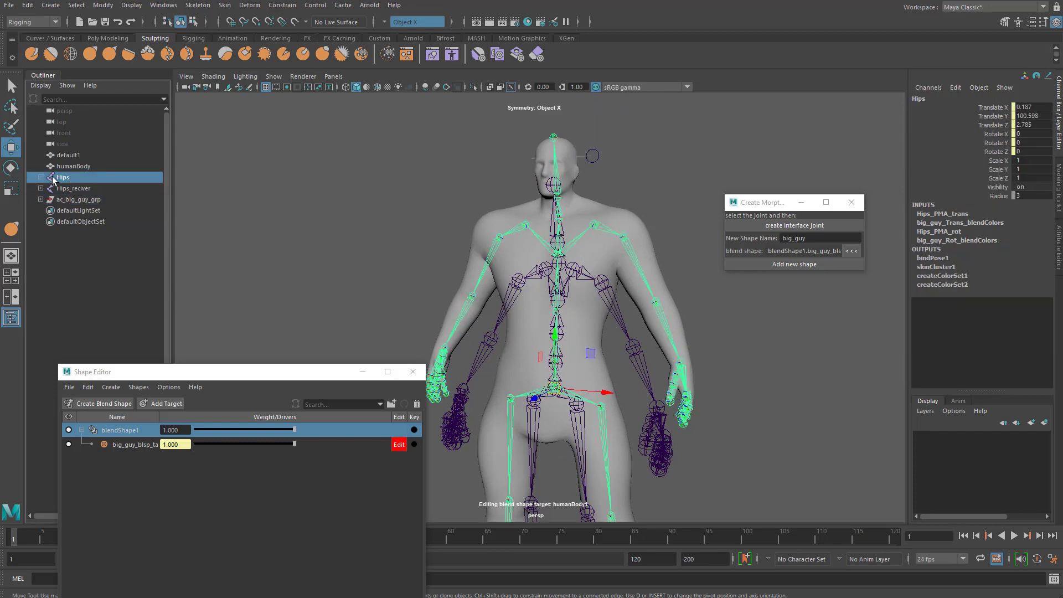
alt+drag(593, 309, 664, 280)
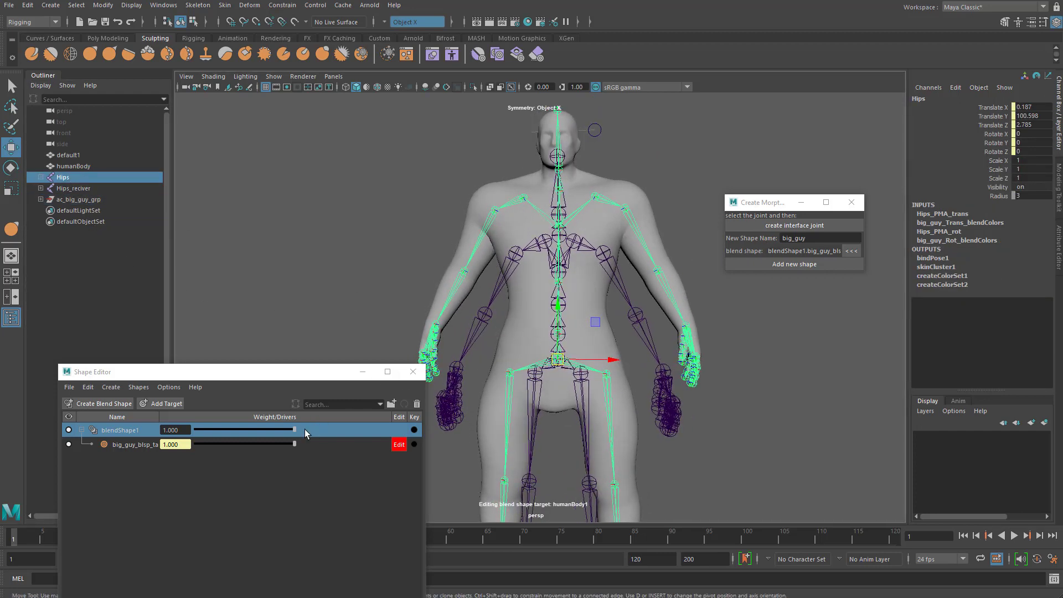
drag(613, 151, 613, 150)
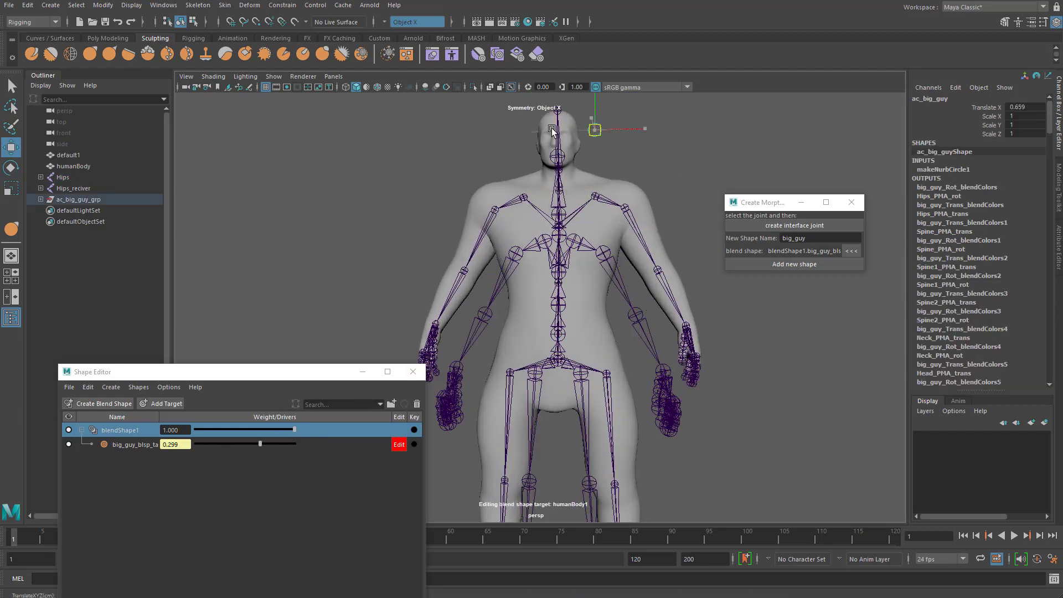
alt+drag(643, 271, 629, 277)
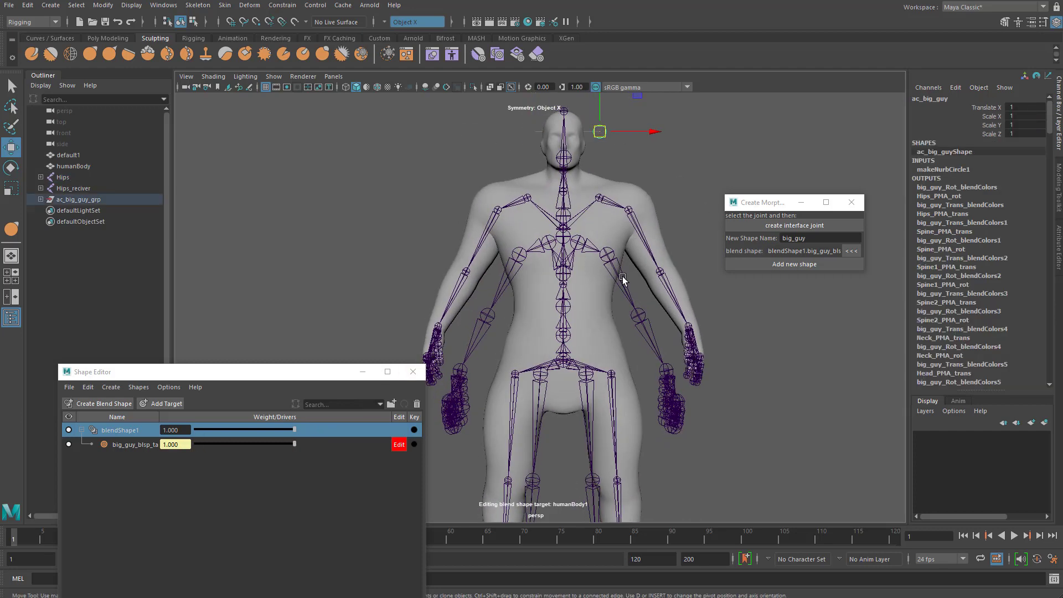
Test the rig by rotating the left arm and right arm receiver joints with the big_guy shape on.
click(621, 280)
alt+middle_drag(620, 280, 583, 295)
alt+right_drag(584, 295, 606, 268)
alt+middle_drag(490, 277, 504, 241)
drag(298, 373, 239, 377)
alt+middle_drag(478, 244, 490, 253)
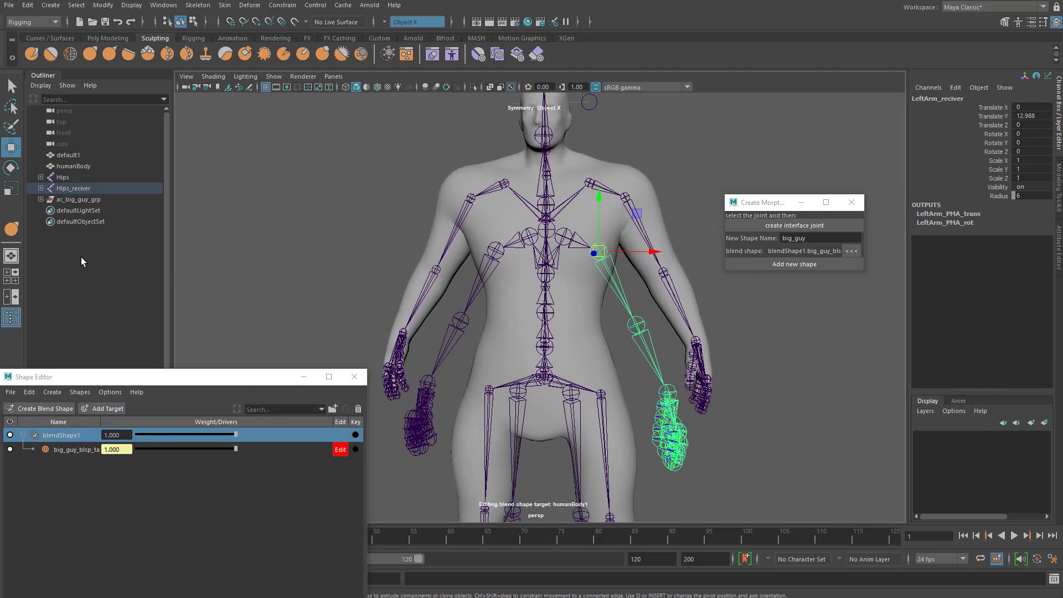
alt+middle_drag(571, 291, 564, 327)
key(e)
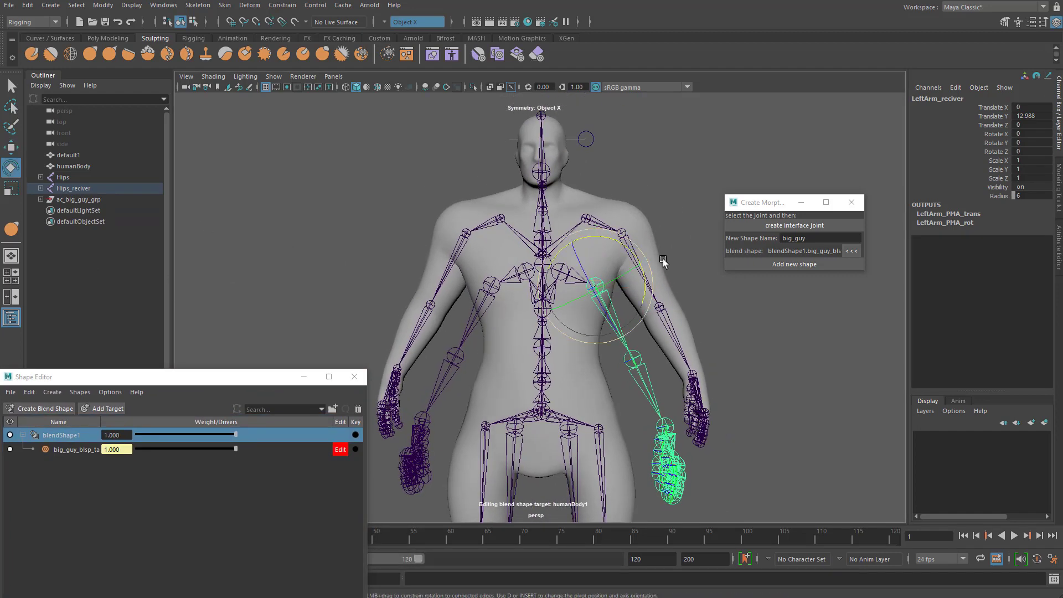
drag(617, 242, 487, 284)
click(482, 299)
drag(464, 331, 433, 273)
View the posed body from an angle, and undo the test rotations of the arm receiver joints.
alt+middle_drag(431, 208, 432, 241)
scroll(432, 243, down, 5)
alt+drag(434, 277, 451, 325)
key(ctrl+z)
key(ctrl+z)
key(ctrl+z)
key(ctrl+z)
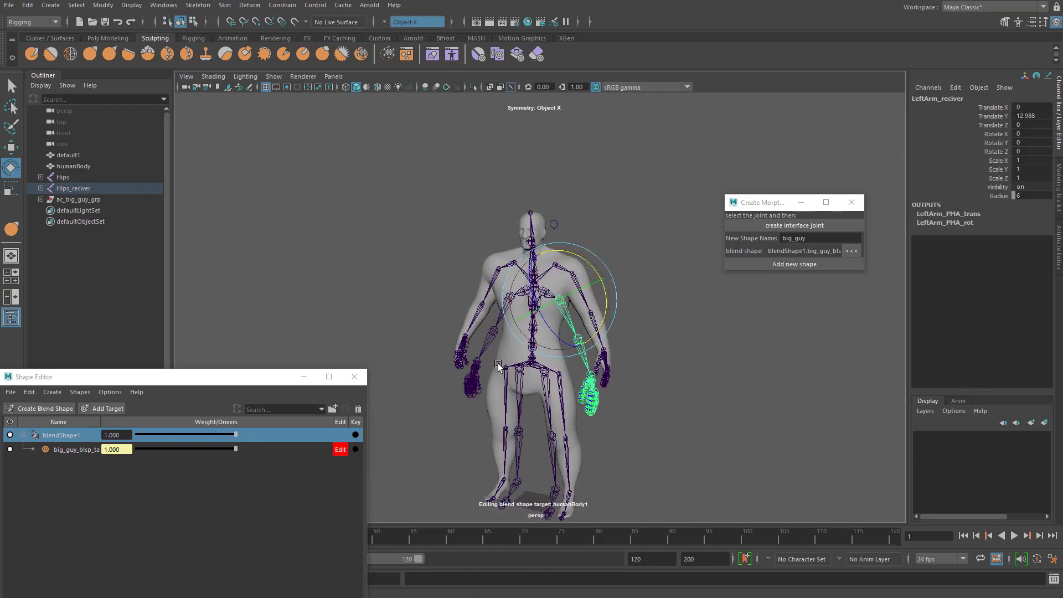
Select the ac_big_guy control and test the morph by sliding it to Translate X 0 and back to 1.
alt+drag(613, 371, 566, 248)
key(q)
alt+drag(689, 257, 604, 254)
click(582, 357)
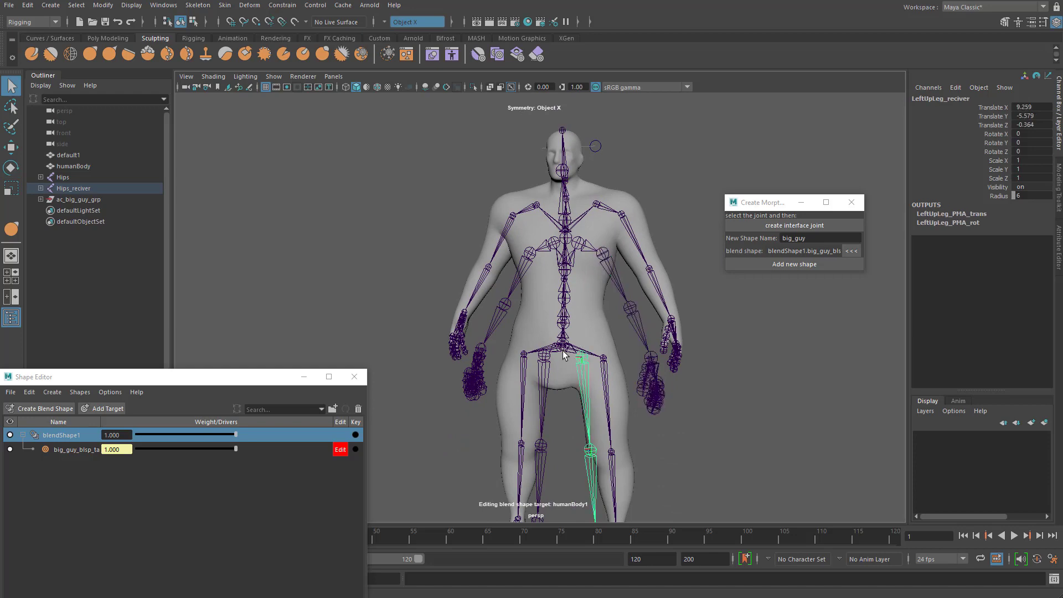
click(564, 345)
click(594, 152)
click(601, 150)
key(w)
drag(602, 156, 548, 145)
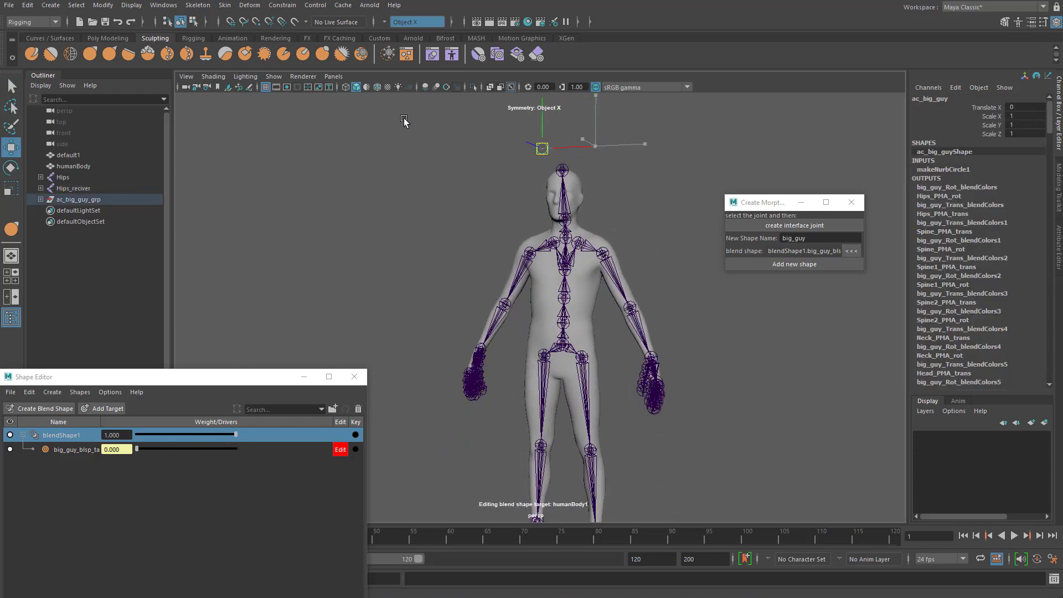
drag(564, 148, 646, 157)
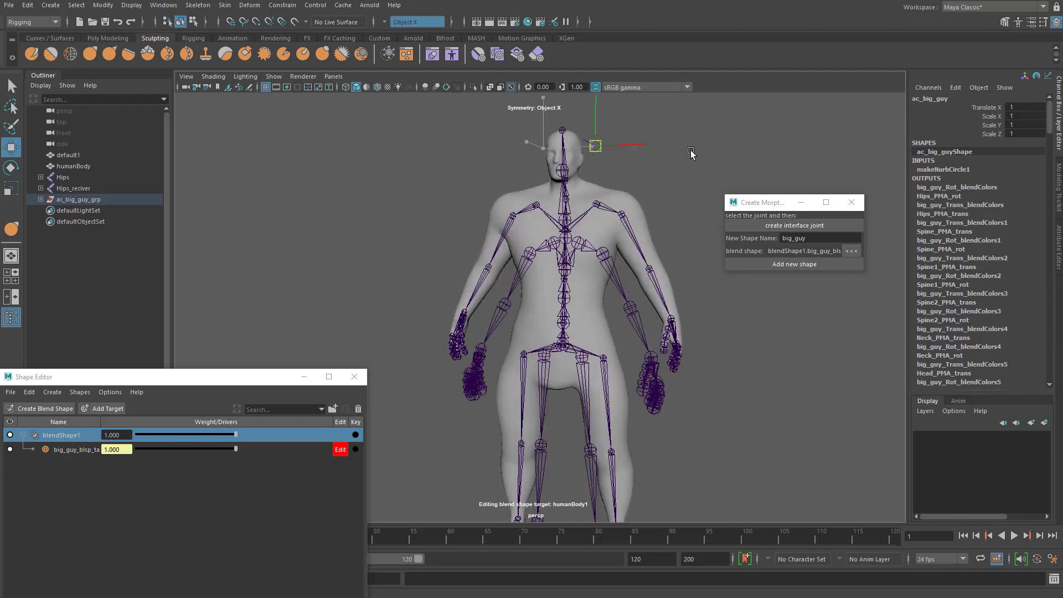
Slide the ac_big_guy control to Translate X 0, and move the Shape Editor farther away from the body.
alt+drag(602, 258, 508, 240)
drag(608, 129, 489, 121)
drag(555, 132, 586, 132)
scroll(593, 313, up, 3)
key(q)
drag(263, 382, 192, 387)
scroll(571, 269, up, 3)
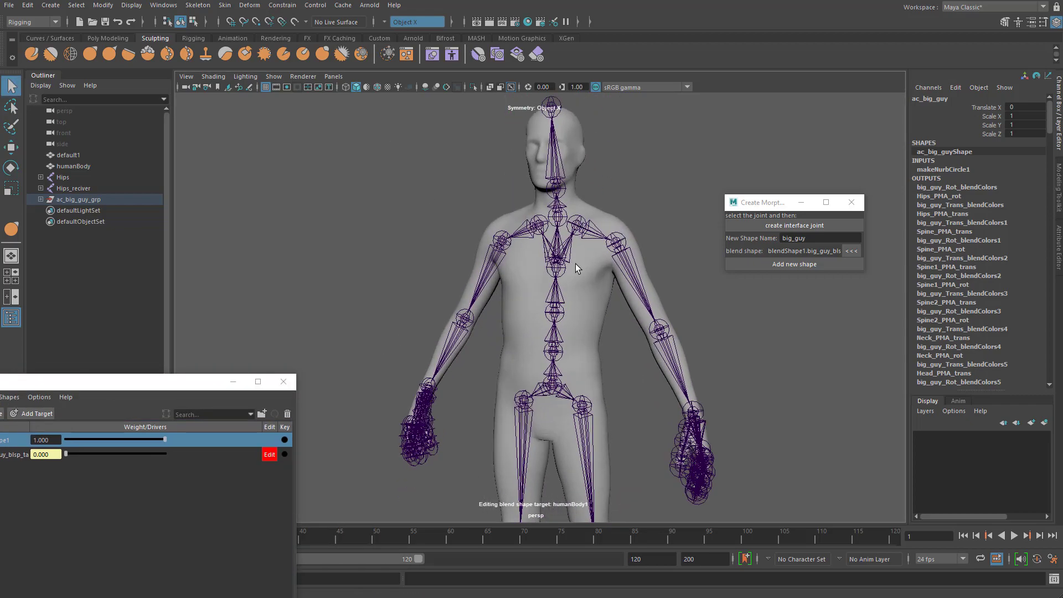
Select the Spine, Spine1 and Spine2 receiver joints together and lower them to shorten the torso, with Spine2 at about 9.35 in Translate Y.
click(586, 222)
mouse_move(594, 260)
alt+mouse_down()
mouse_move(630, 259)
mouse_move(601, 257)
alt+mouse_up()
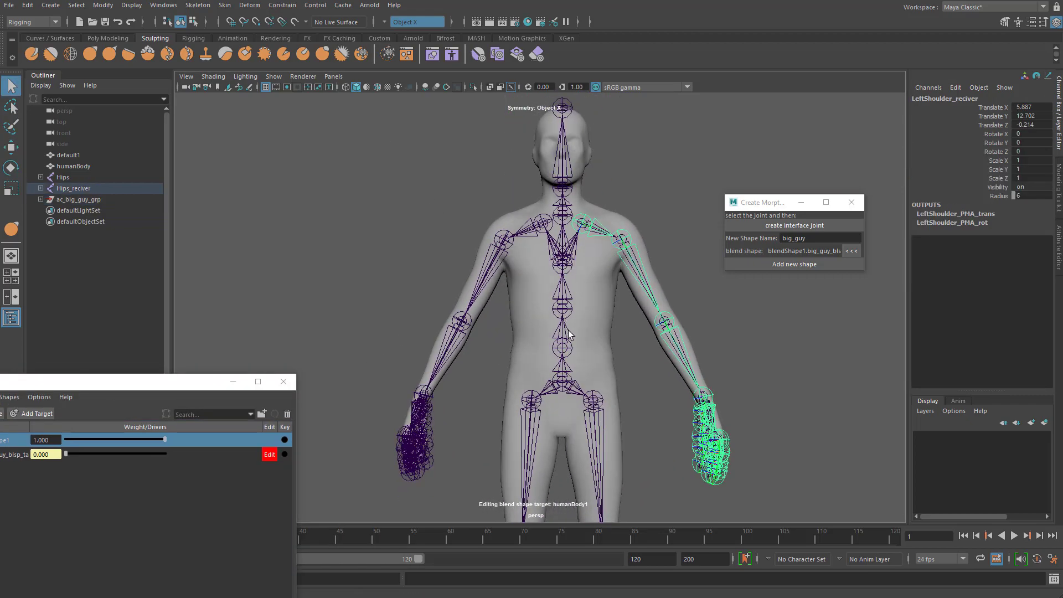
click(571, 353)
scroll(575, 357, up, 3)
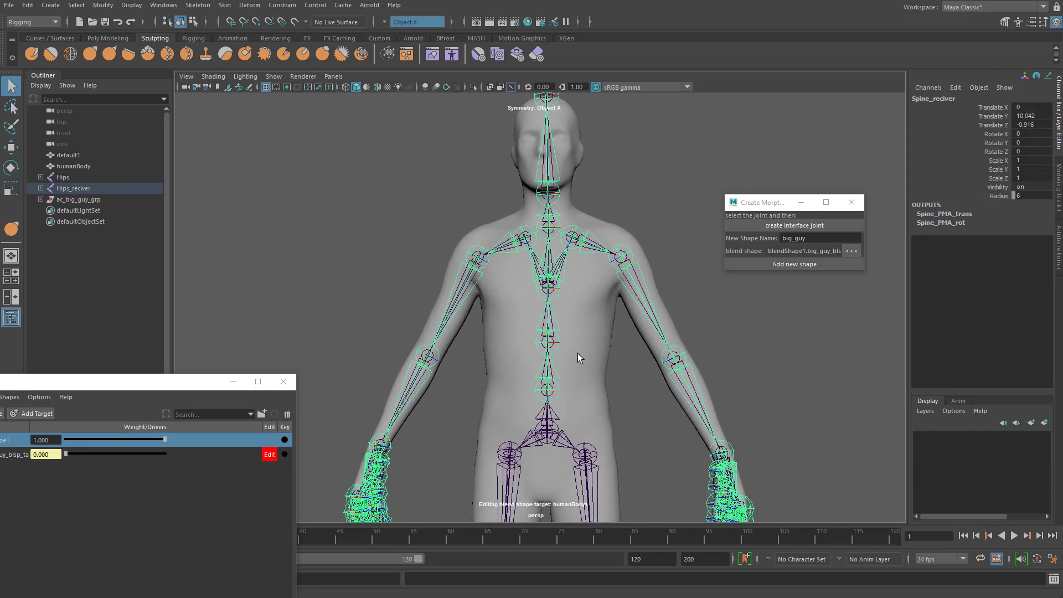
shift+click(554, 327)
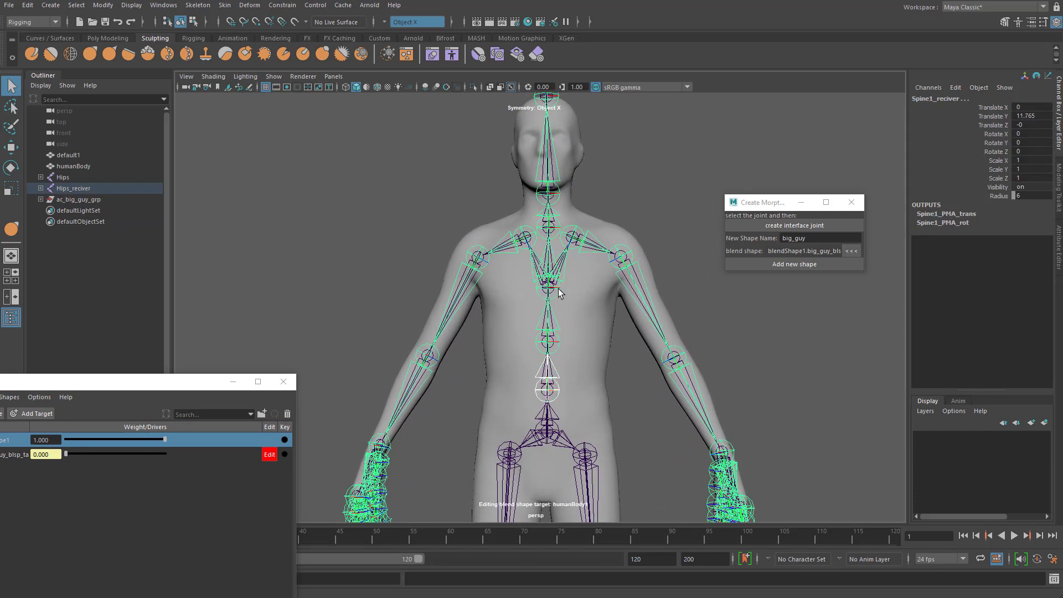
shift+click(559, 292)
key(w)
mouse_move(548, 244)
mouse_down()
mouse_move(537, 272)
mouse_move(540, 262)
mouse_up()
alt+middle_drag(487, 304, 508, 283)
alt+right_drag(499, 283, 515, 284)
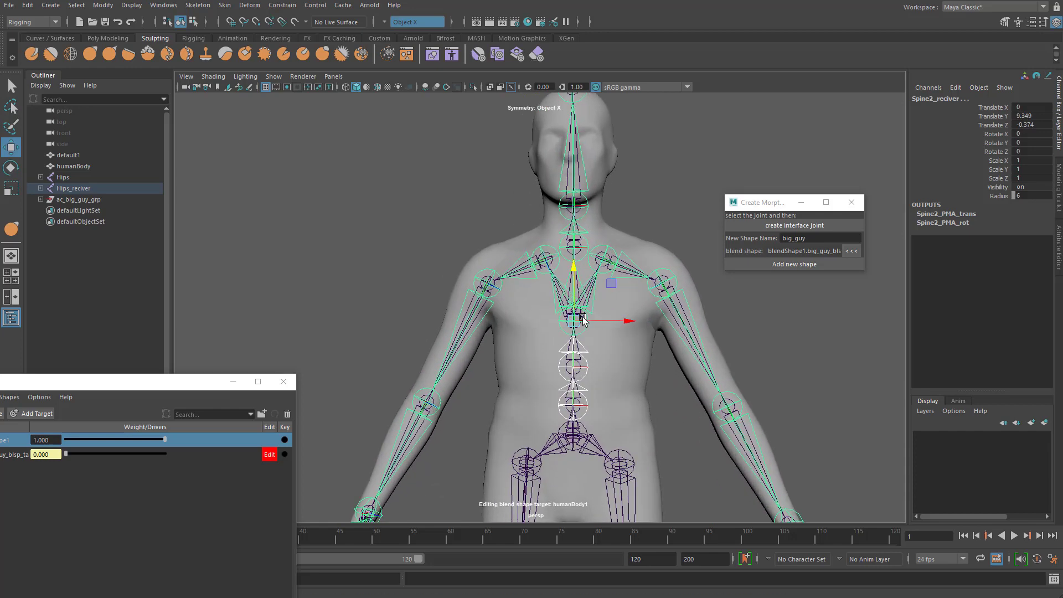
Try moving the RightArm receiver joint inward and outward along the X axis, and undo the moves.
key(q)
click(502, 290)
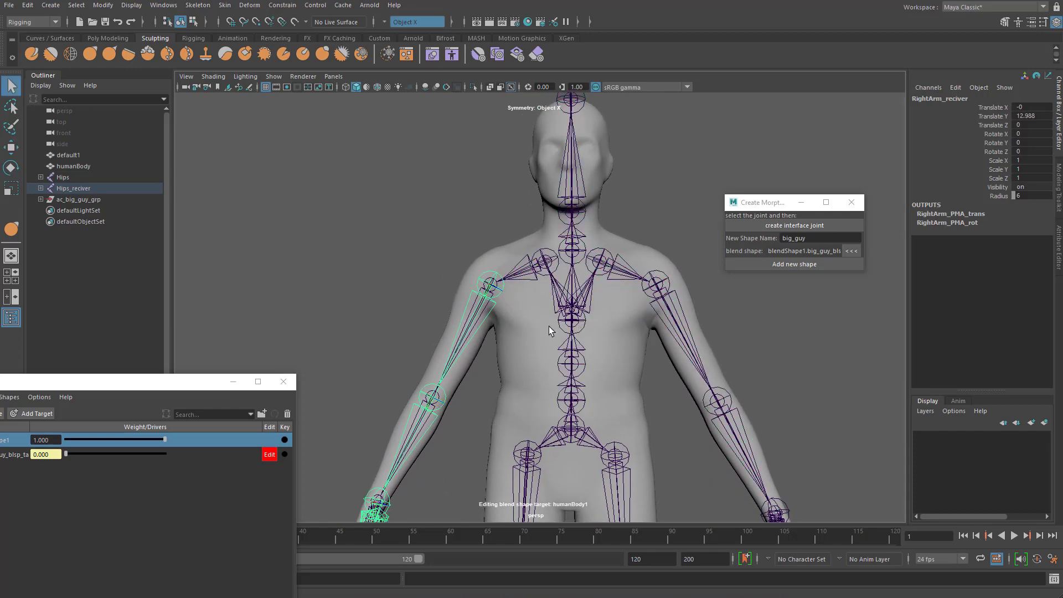
key(w)
drag(547, 286, 573, 289)
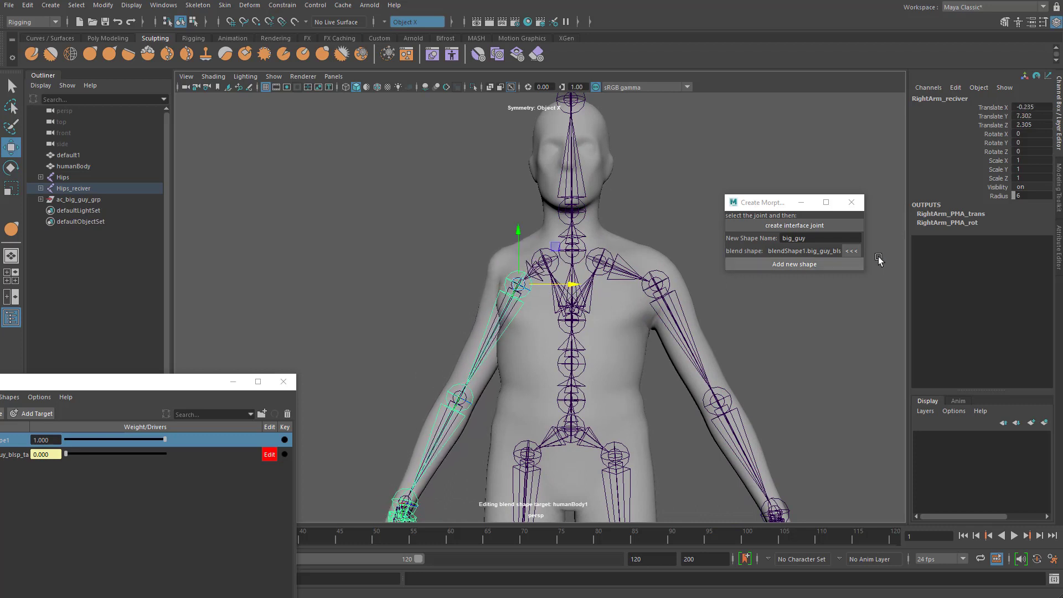
key(ctrl+z)
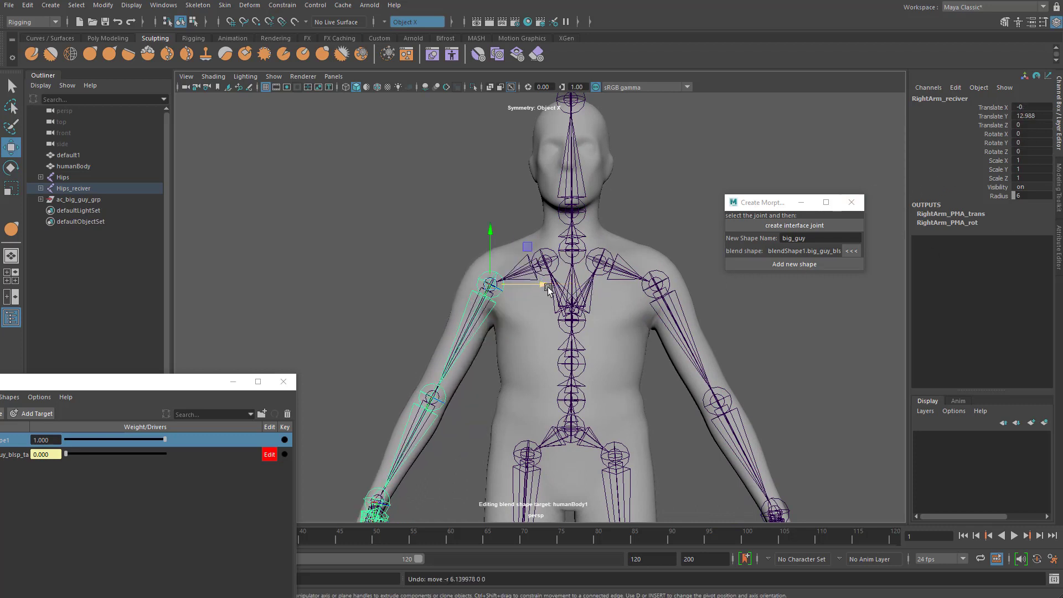
drag(533, 287, 470, 270)
key(ctrl+z)
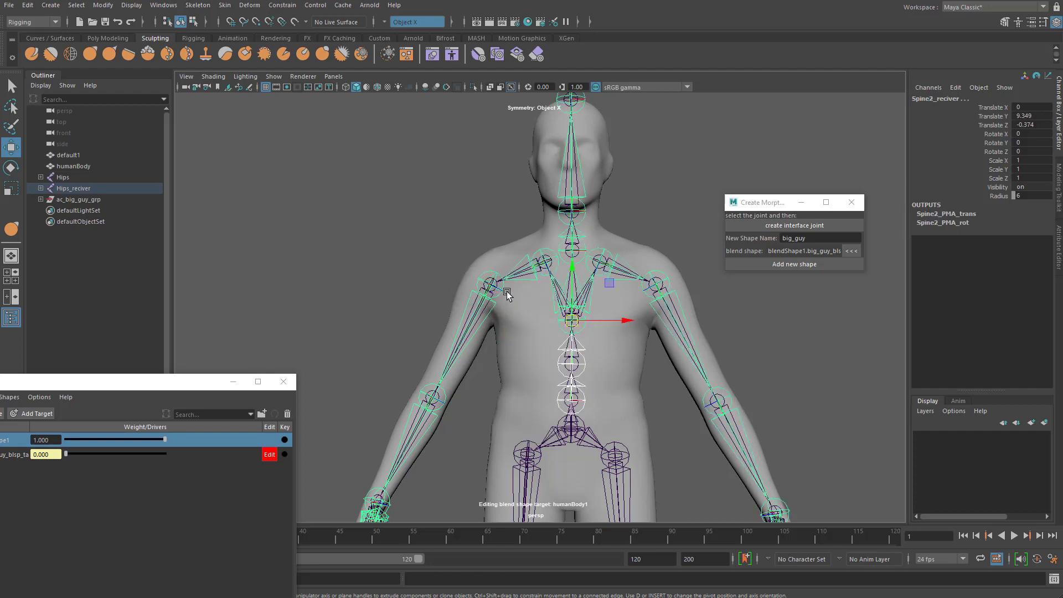
key(ctrl+z)
key(ctrl+z)
Move the RightShoulder receiver joint inward to Translate X -4.816, and set the LeftShoulder receiver's Translate X to 4.816.
key(w)
drag(563, 271, 605, 266)
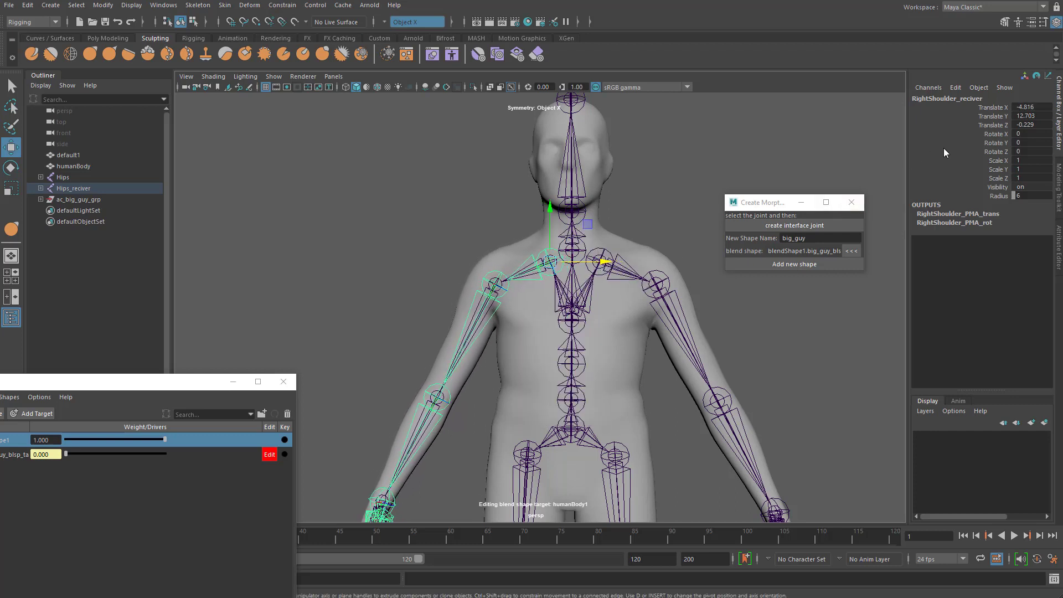
click(602, 259)
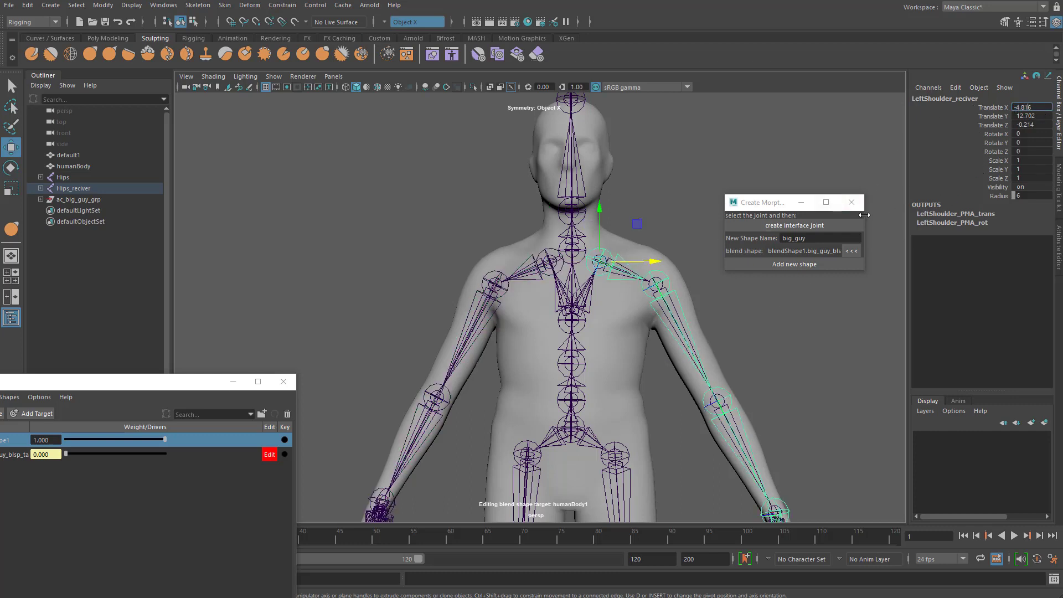
text(4.)
key(Return)
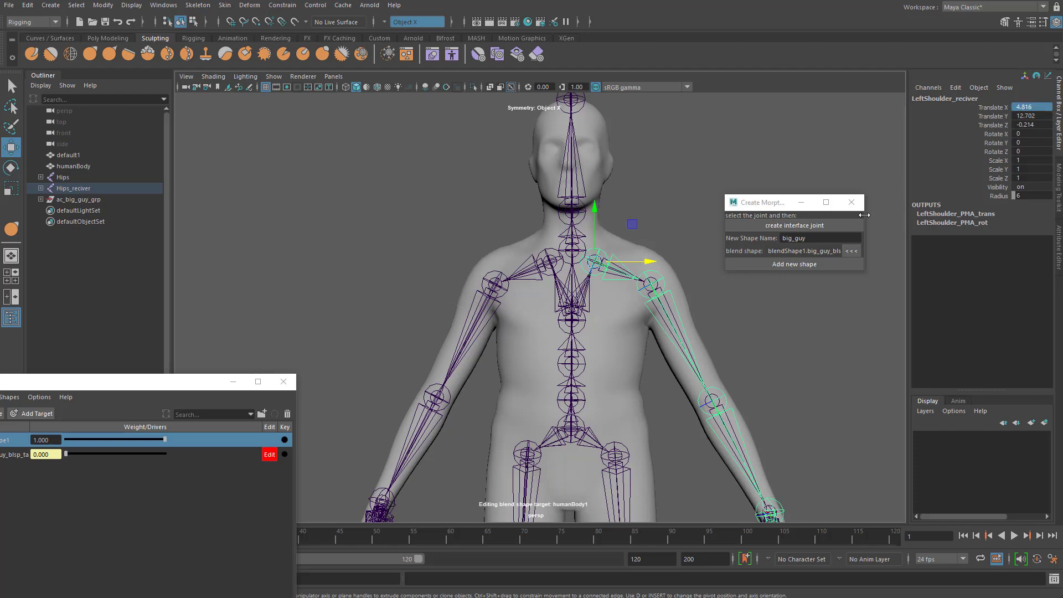
Try raising the Head receiver joint to lengthen the neck, and undo the move.
scroll(643, 426, down, 5)
alt+drag(660, 310, 627, 303)
click(627, 304)
key(q)
scroll(558, 270, up, 2)
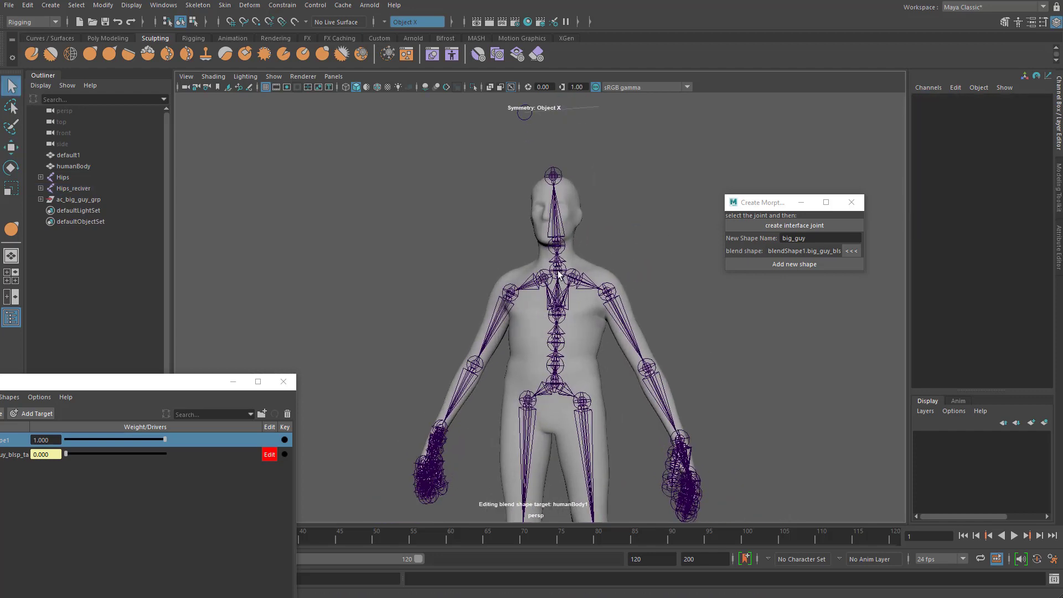
click(558, 248)
alt+middle_drag(590, 238, 598, 301)
key(w)
drag(563, 253, 549, 170)
key(ctrl+z)
Raise the Neck receiver joint well above the shoulders to stretch the neck, and clear the selection.
key(q)
click(567, 331)
key(w)
key(w)
drag(565, 291, 566, 237)
click(634, 290)
alt+drag(635, 290, 532, 316)
alt+right_drag(532, 316, 689, 320)
alt+middle_drag(688, 319, 642, 360)
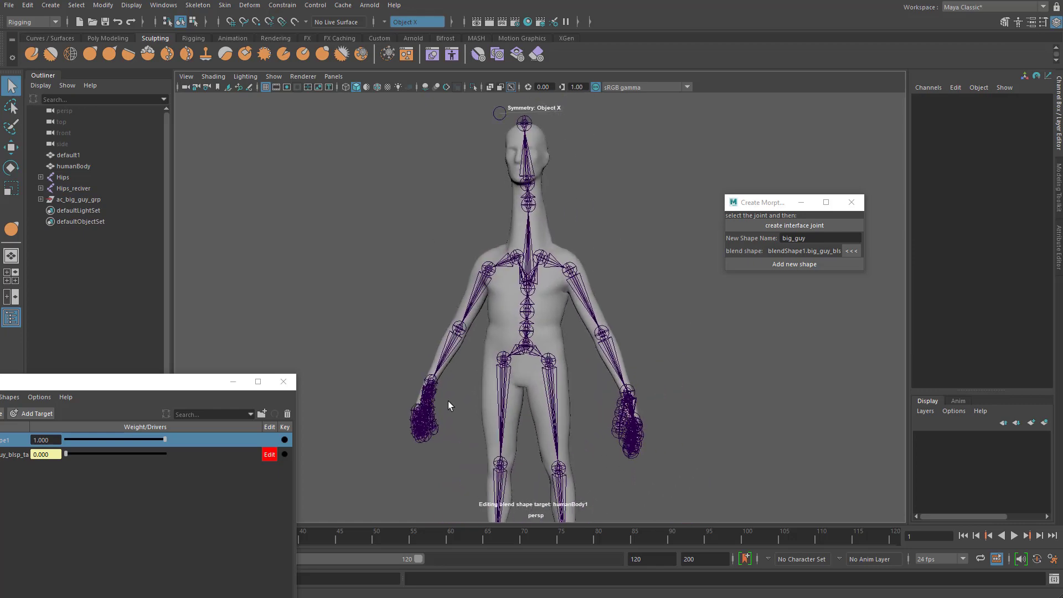
Bring the Shape Editor back into view and add a target named long_neck to blendShape1.
drag(151, 383, 360, 266)
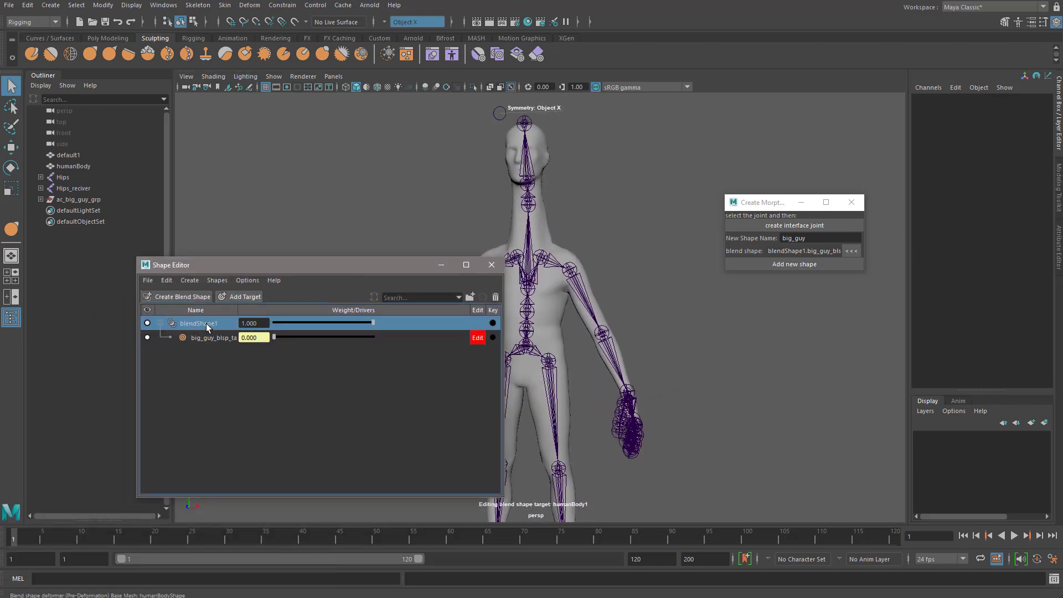
click(237, 298)
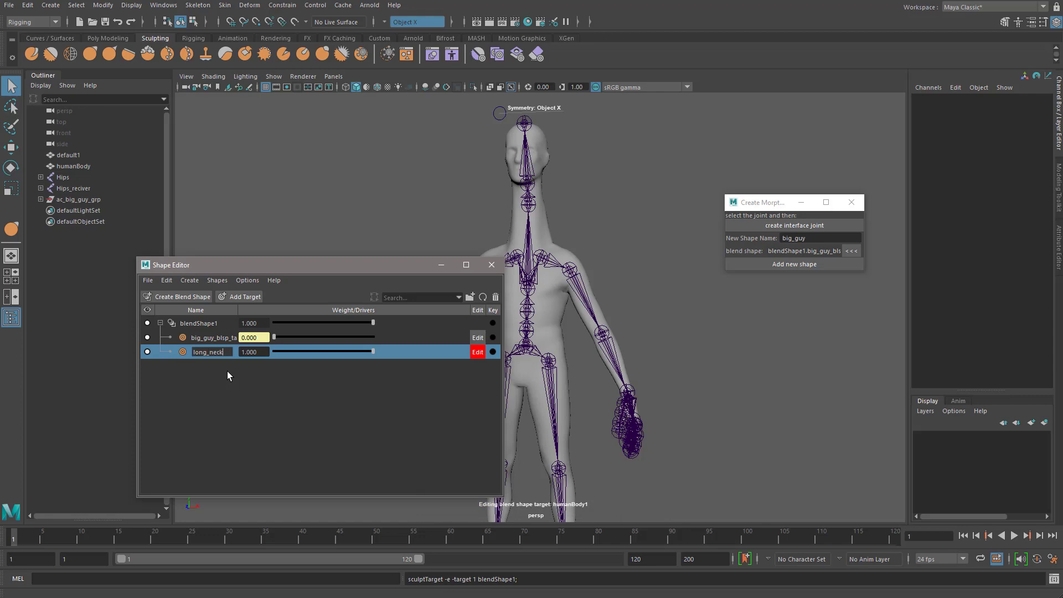
key(Return)
Select the humanBody mesh and reshape its shoulders and arms for the long_neck target with the Grab and Smooth tools.
alt+middle_drag(616, 309, 742, 343)
mouse_move(741, 343)
alt+right_down()
mouse_move(684, 286)
mouse_move(631, 260)
alt+right_up()
click(687, 287)
alt+middle_drag(610, 242, 545, 283)
alt+right_drag(545, 283, 648, 313)
alt+drag(649, 313, 656, 317)
shift+right_drag(642, 306, 639, 295)
drag(648, 315, 600, 287)
alt+middle_drag(600, 287, 801, 268)
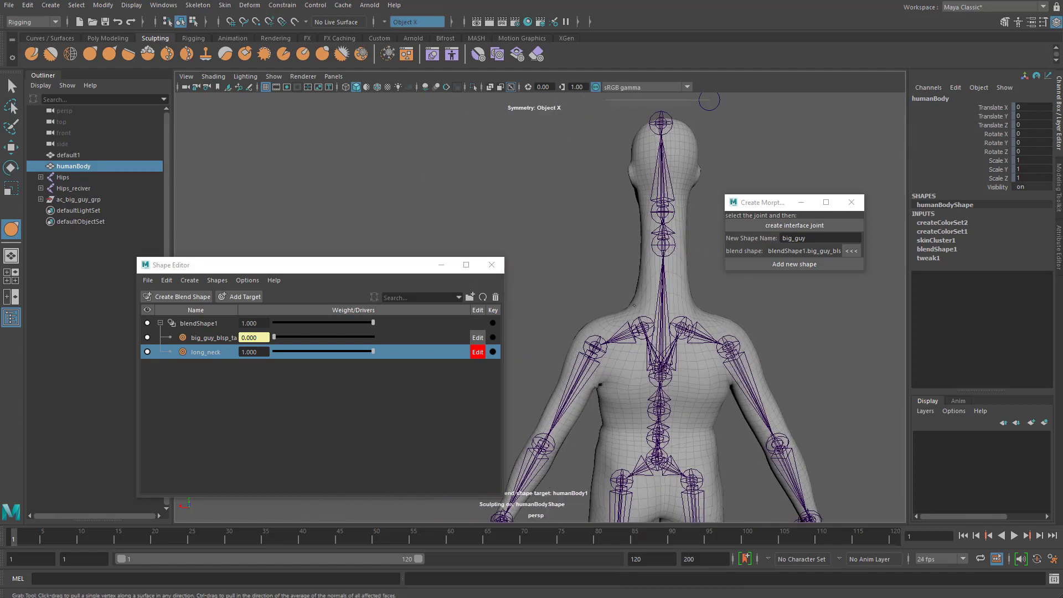
alt+middle_drag(634, 305, 661, 261)
shift+drag(617, 304, 605, 302)
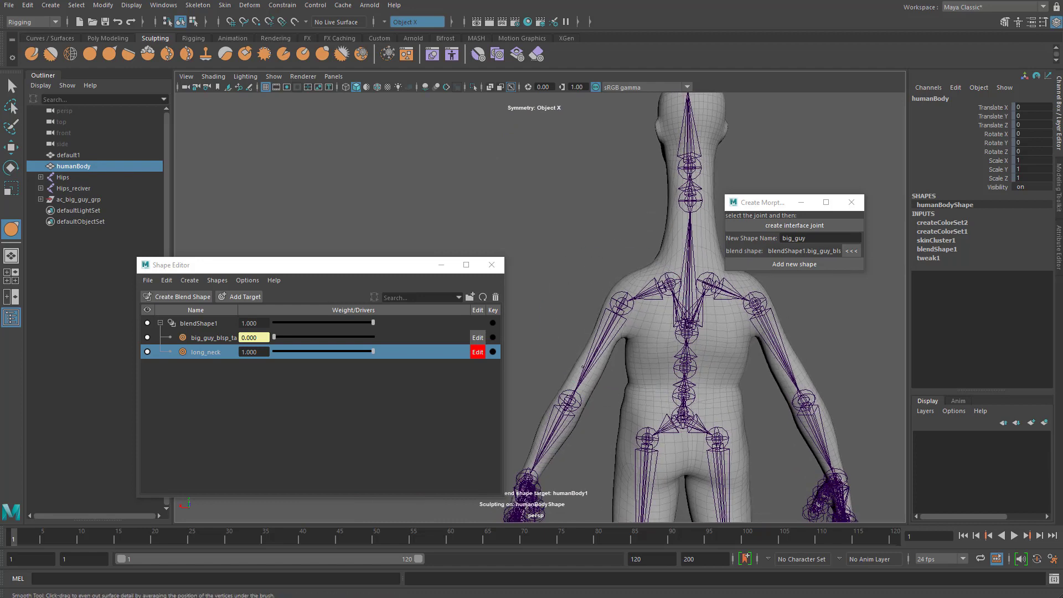
shift+drag(583, 367, 554, 432)
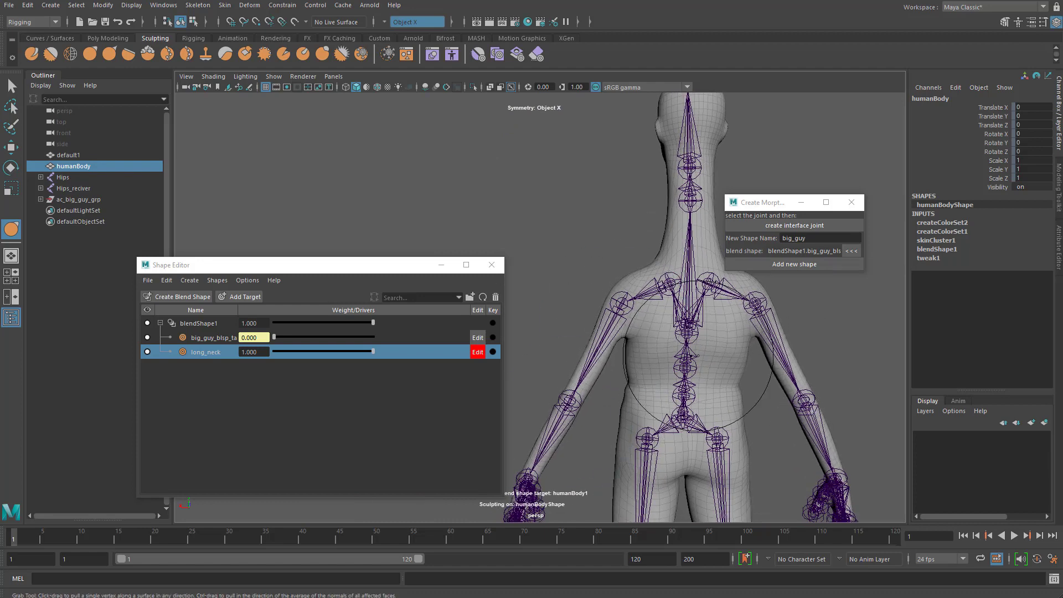
Slim the waist from the front with the Grab tool, and smooth the sculpted area.
alt+drag(621, 279, 941, 321)
alt+middle_drag(728, 313, 696, 351)
shift+drag(696, 351, 683, 330)
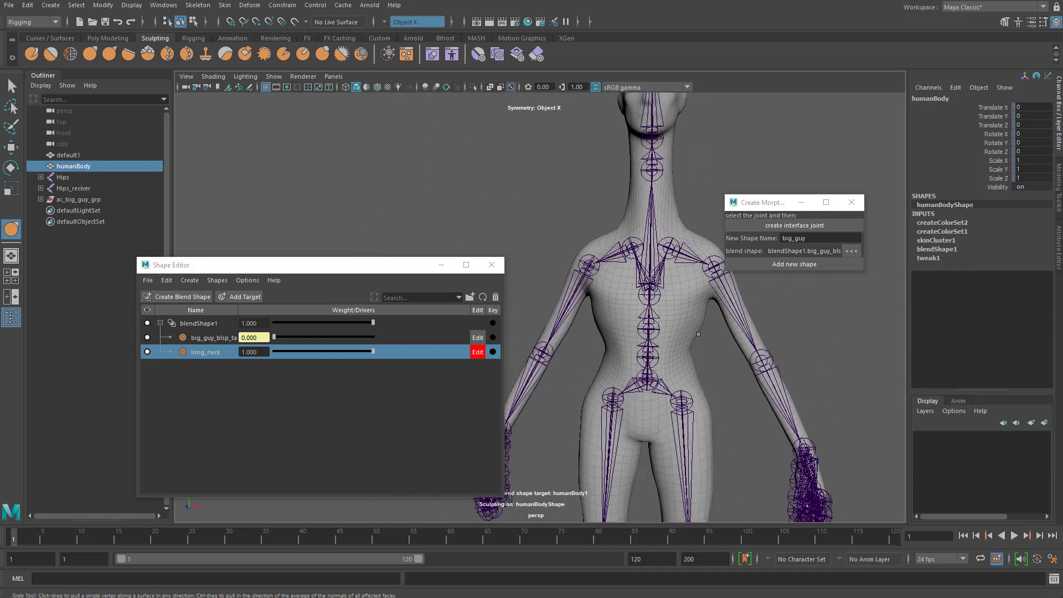
key(shift)
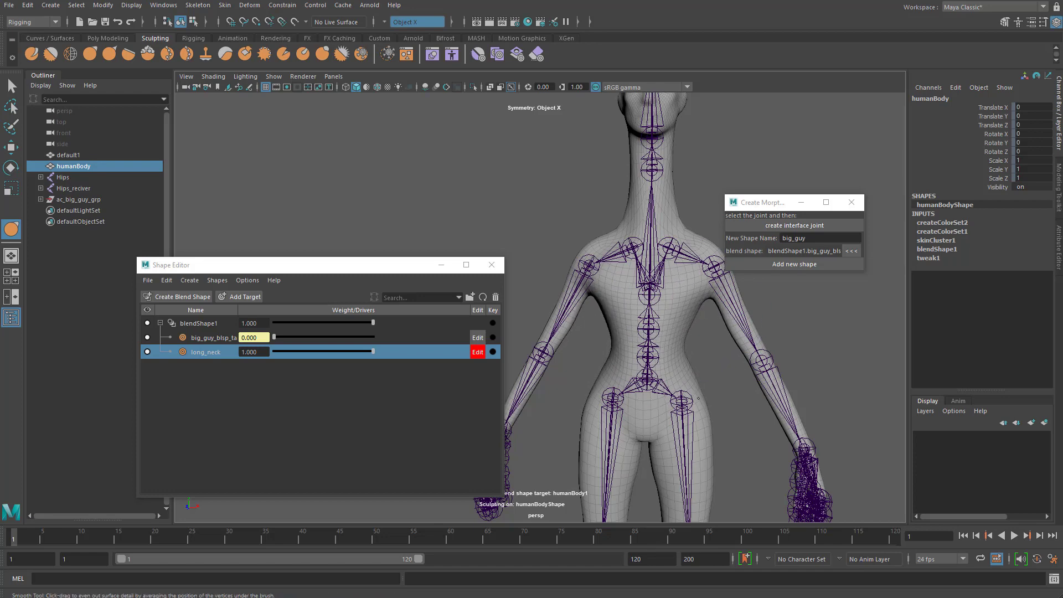
scroll(698, 398, down, 3)
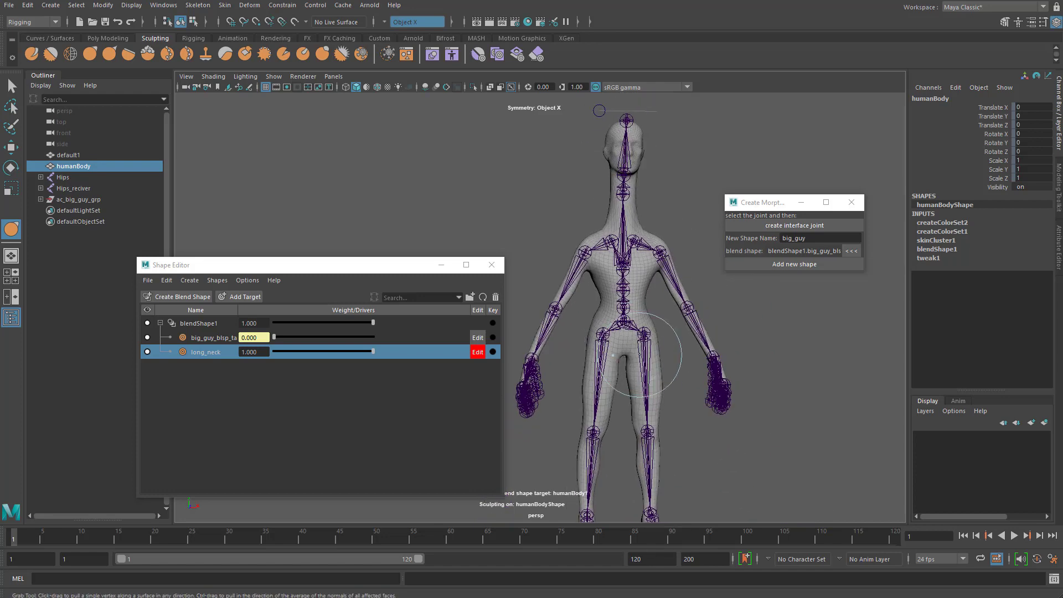
Try reshaping the sides of the neck with the Bulge tool, and undo the strokes.
scroll(647, 326, up, 5)
right_click(647, 329)
click(594, 330)
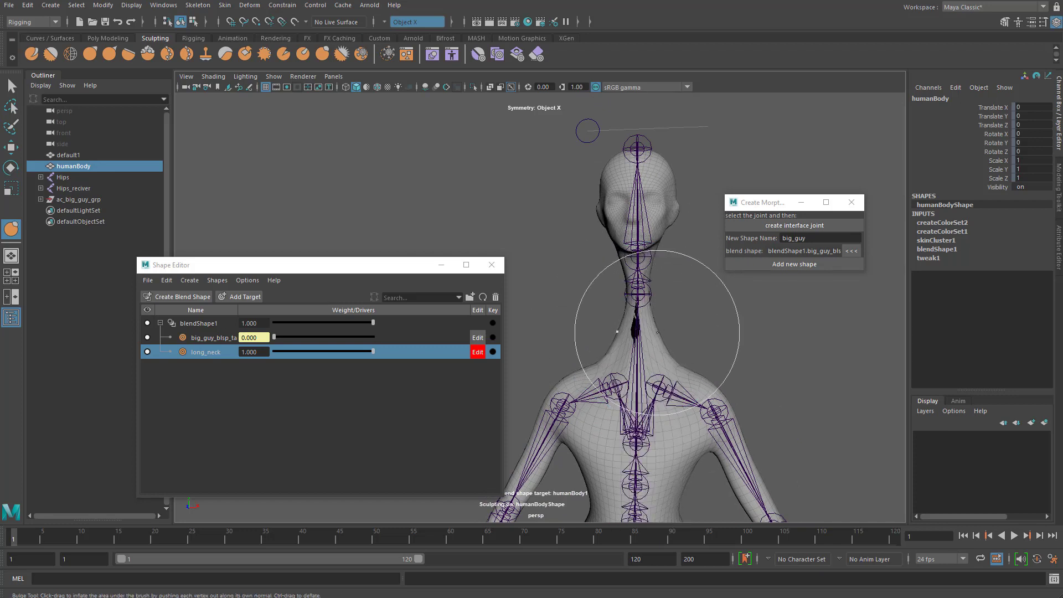
drag(657, 336, 632, 324)
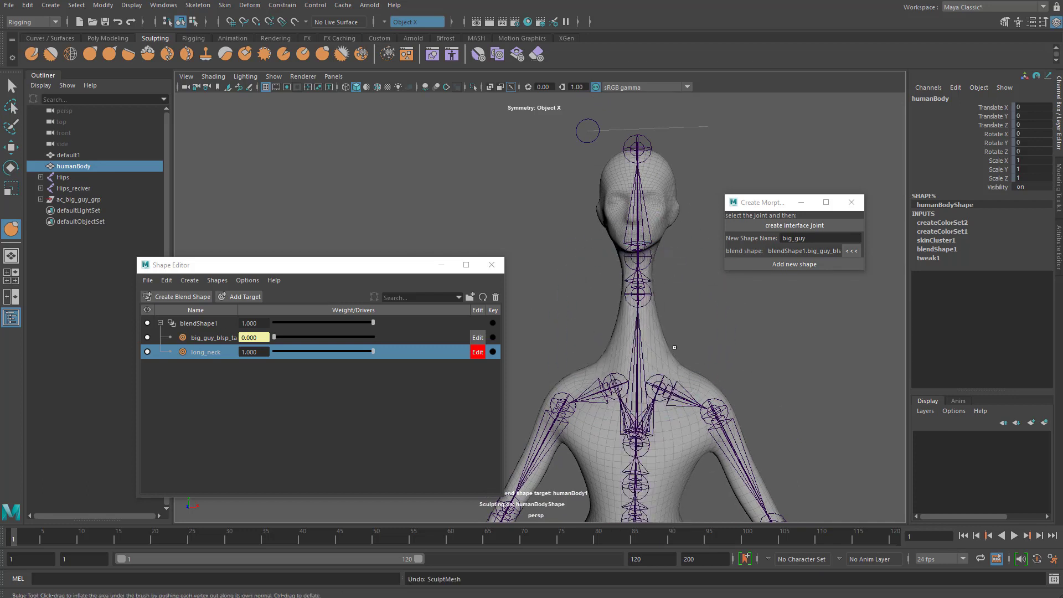
drag(667, 360, 665, 355)
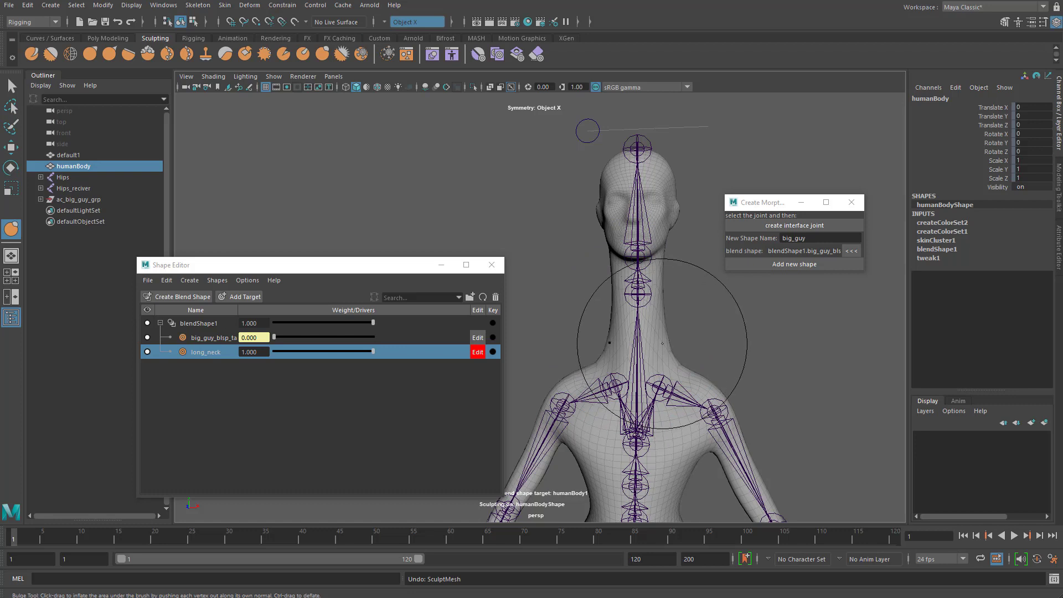
Switch to the Grab tool and reshape the neck, pulling the nape inward from the side view.
shift+right_drag(661, 342, 660, 306)
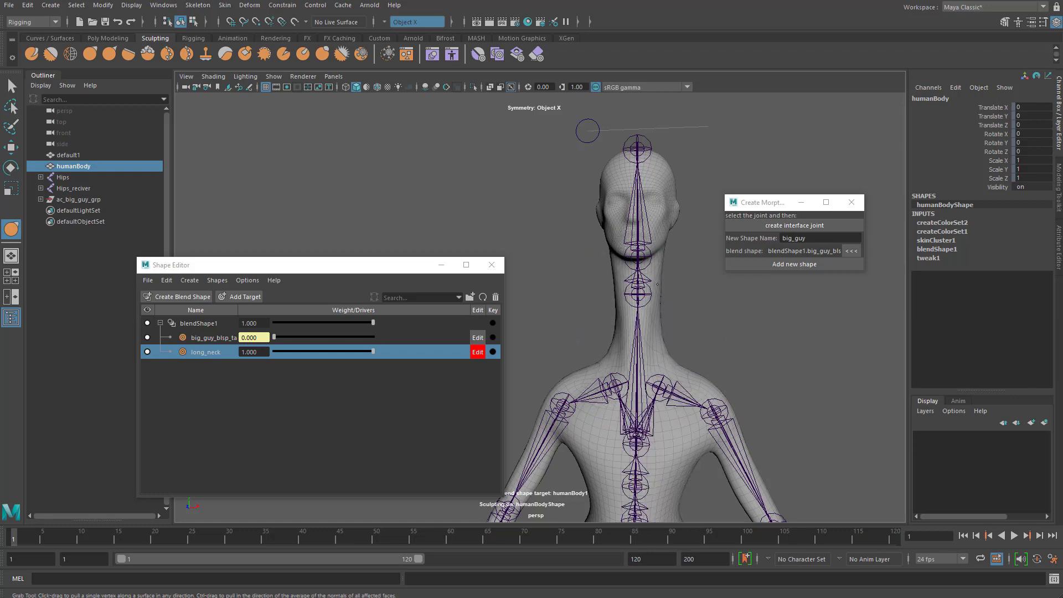
mouse_move(657, 302)
alt+mouse_down()
mouse_move(646, 337)
mouse_move(622, 318)
alt+mouse_up()
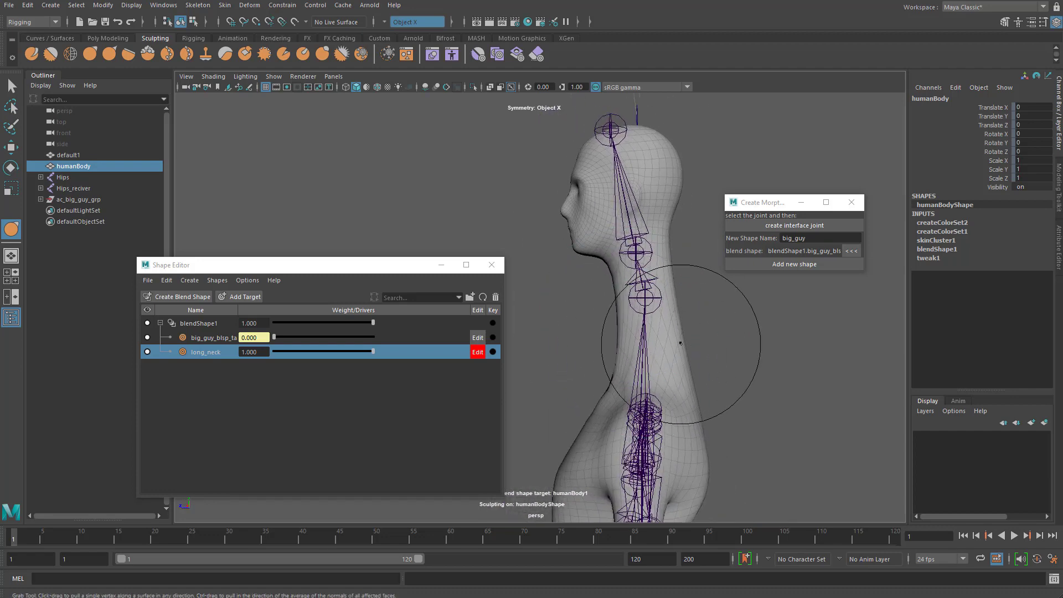
drag(684, 345, 667, 279)
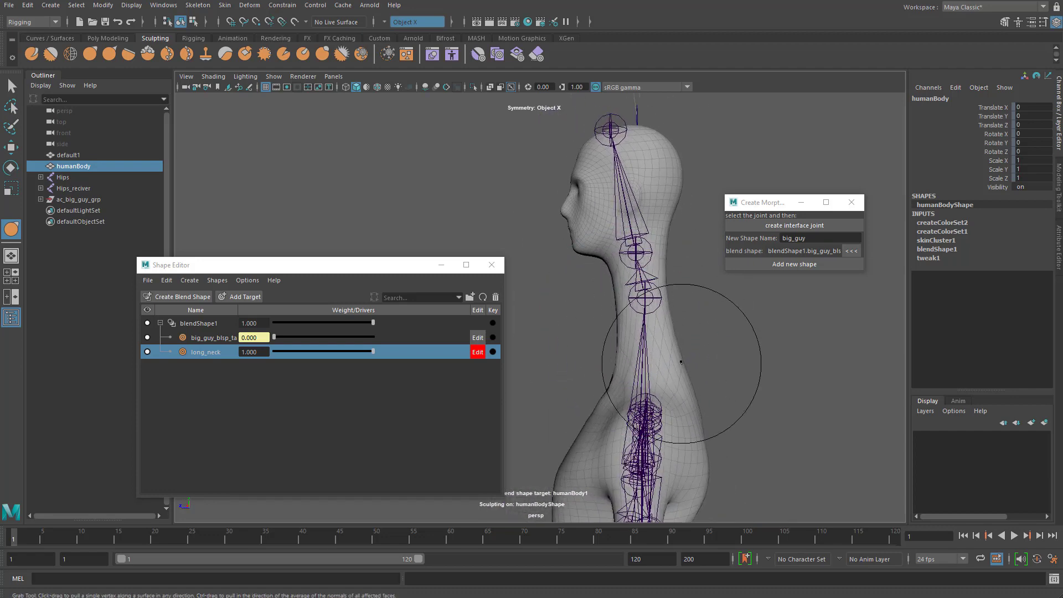
drag(679, 363, 674, 362)
scroll(616, 324, down, 5)
mouse_move(615, 324)
alt+mouse_down()
mouse_move(627, 328)
mouse_move(652, 299)
alt+mouse_up()
scroll(653, 296, up, 4)
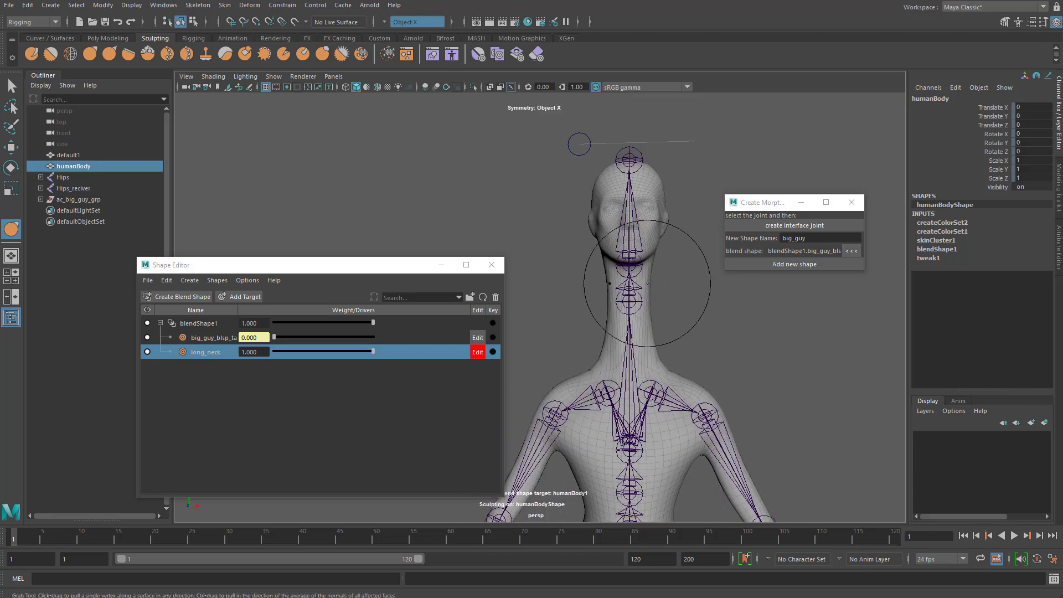
Select the blendShape1 node, load its long_neck target into the morph tool, and name the new shape long_neck.
scroll(647, 284, down, 3)
key(q)
click(570, 261)
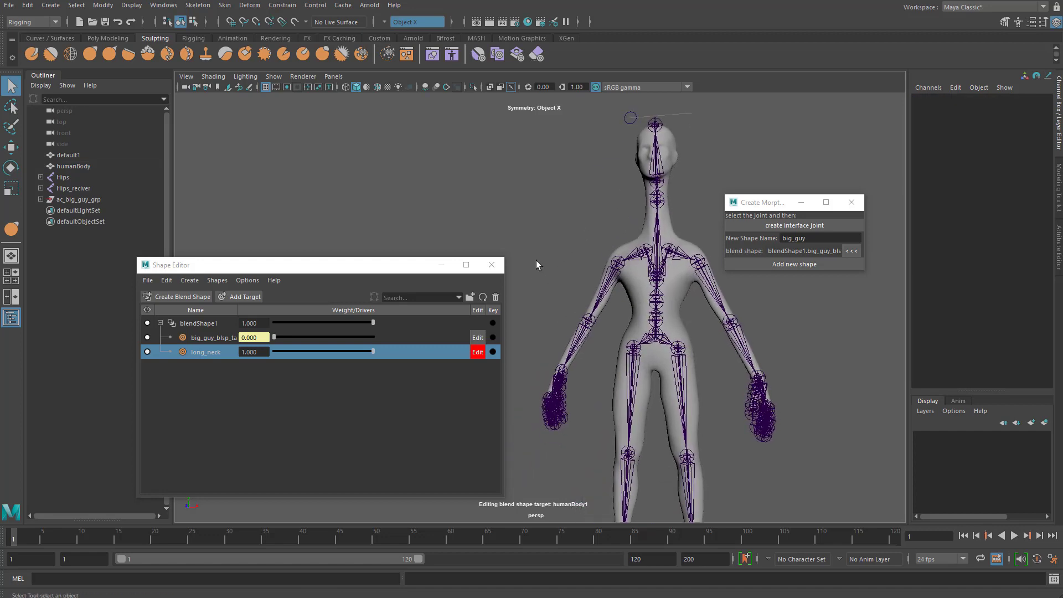
right_click(227, 323)
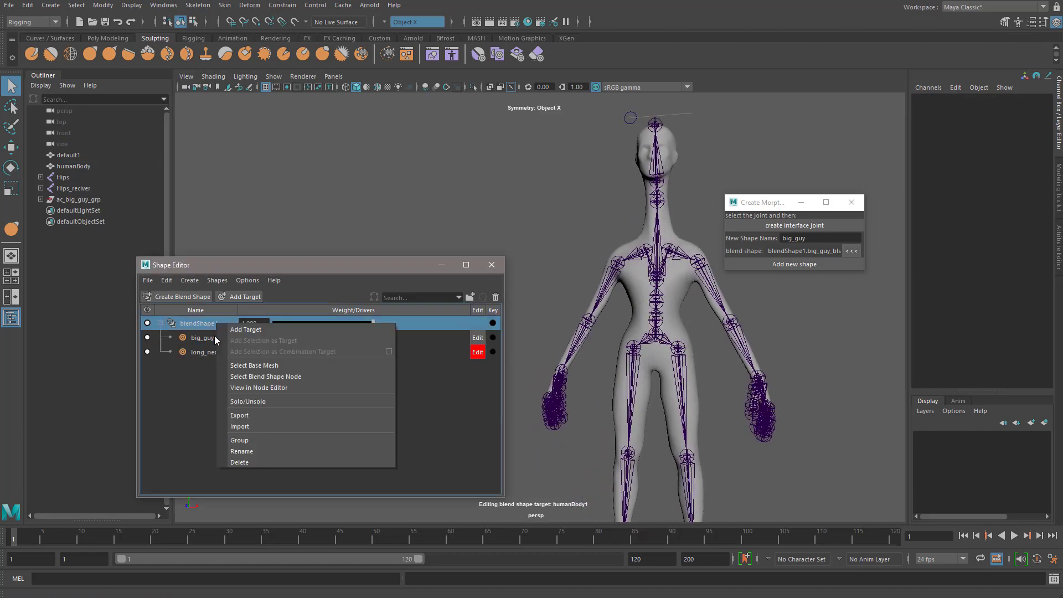
click(271, 376)
click(994, 126)
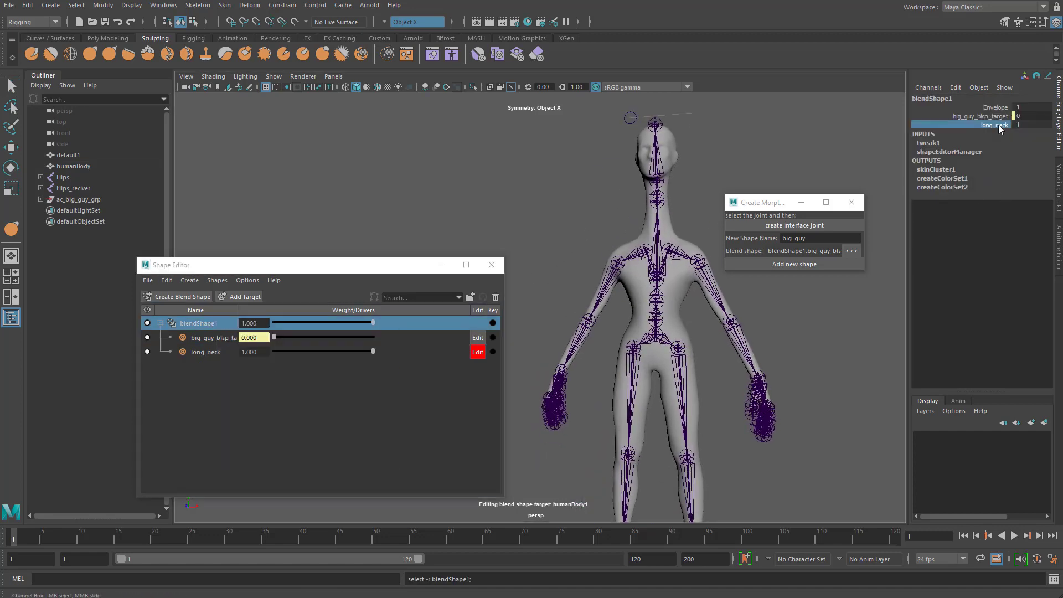
click(850, 252)
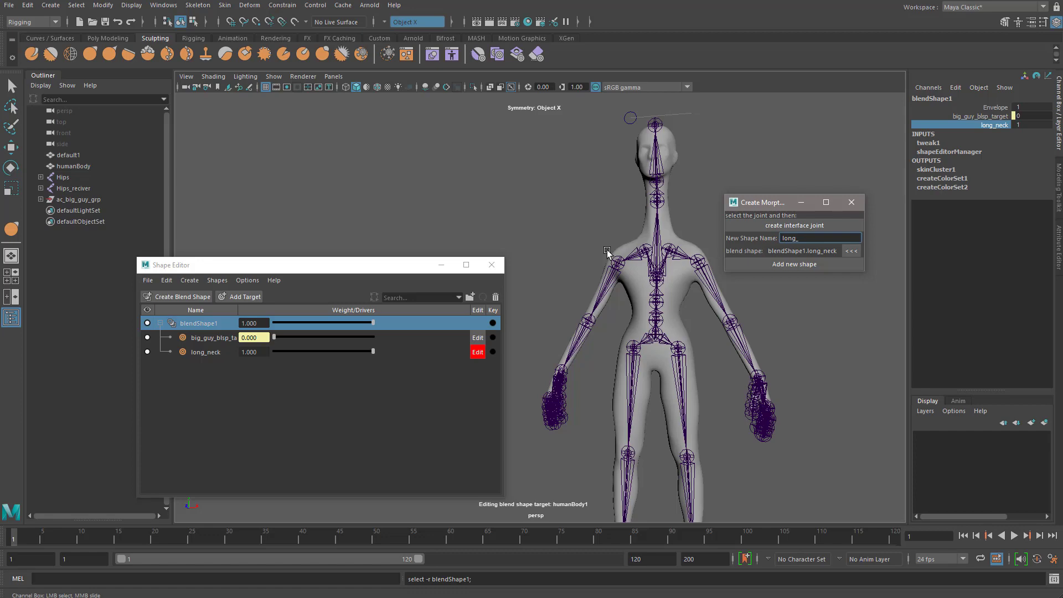
text(k)
Select the whole Hips_reciver joint hierarchy and add the long_neck shape for it.
alt+drag(675, 413, 672, 321)
click(678, 304)
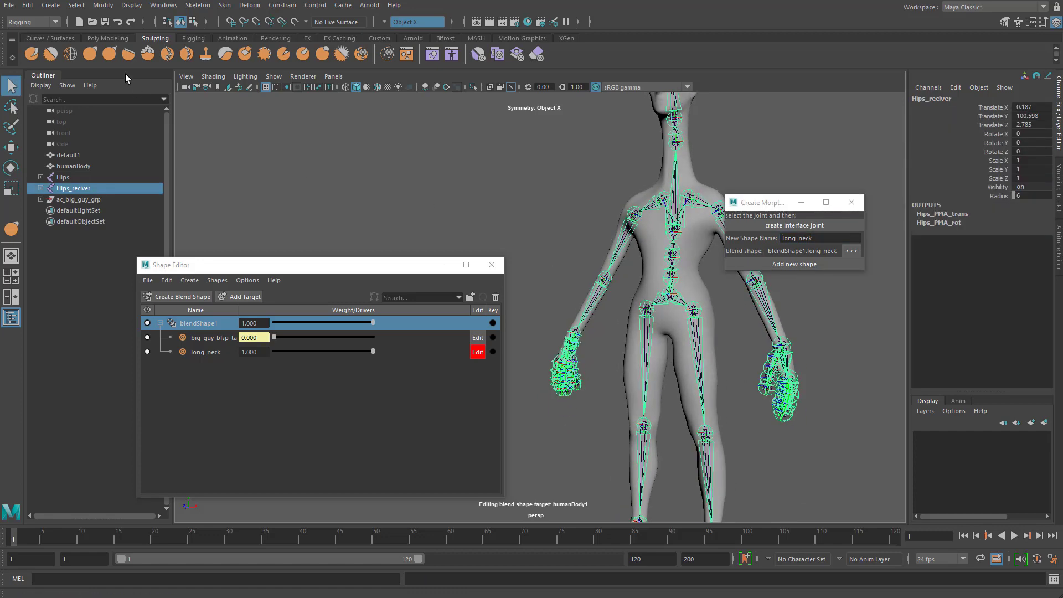
click(76, 5)
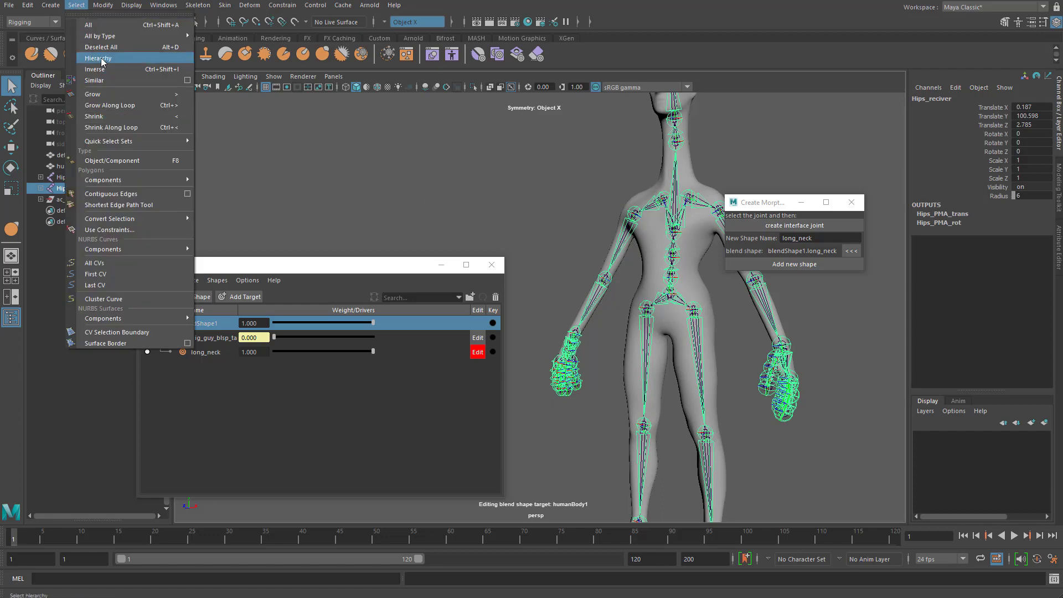
click(97, 58)
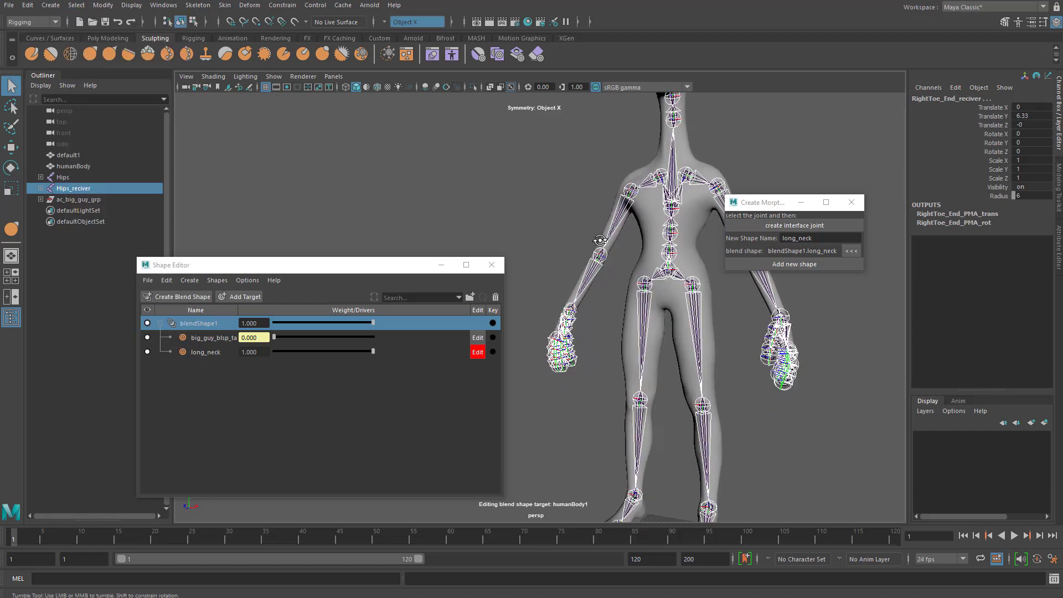
click(775, 264)
Select ac_long_neck_grp, raise the slider control above the head, and scale it up.
alt+drag(507, 238, 443, 238)
drag(371, 266, 190, 423)
click(93, 211)
scroll(264, 252, down, 5)
key(w)
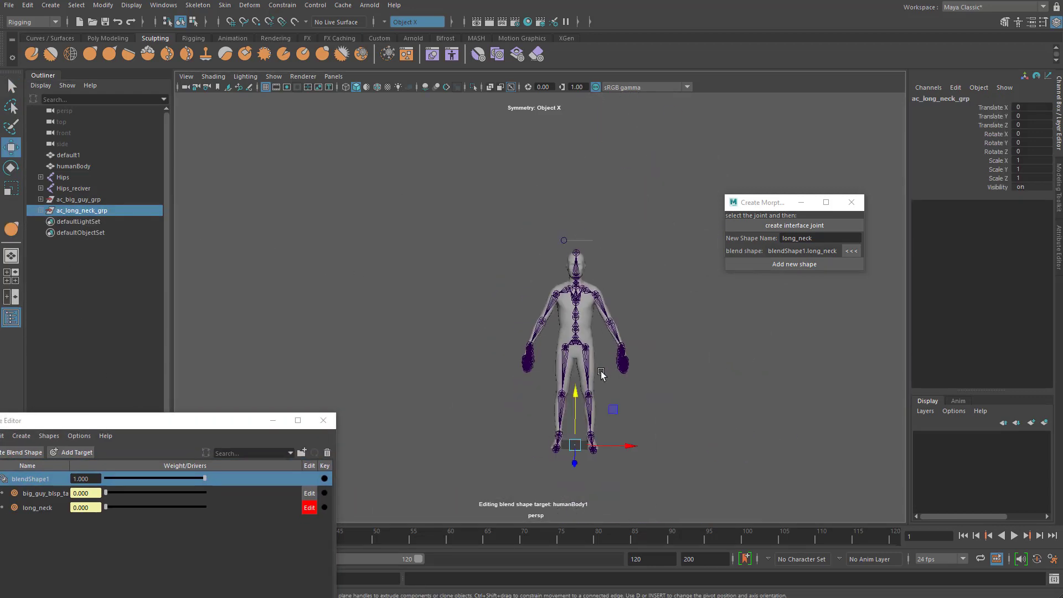
drag(576, 394, 576, 190)
key(r)
drag(576, 243, 576, 275)
Fine-tune the long_neck slider group above the big_guy slider, at about 209.9 in Y and -3 in Z, and adjust its scale.
scroll(642, 338, up, 2)
alt+middle_drag(642, 341, 581, 420)
scroll(581, 420, up, 2)
scroll(511, 298, up, 2)
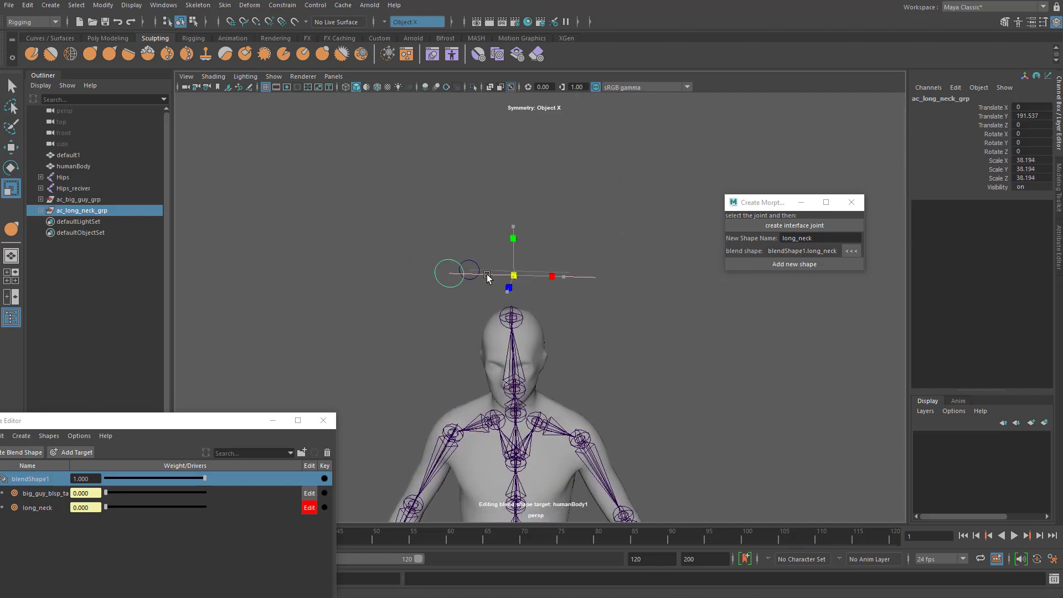
alt+drag(512, 150, 464, 213)
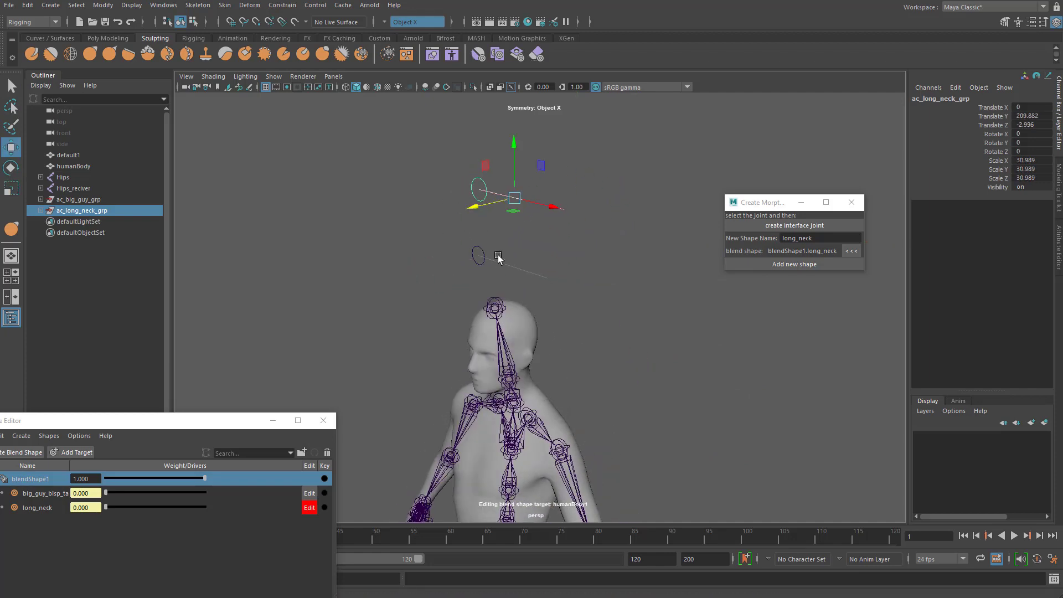
key(r)
alt+drag(512, 255, 513, 195)
drag(515, 203, 529, 231)
Try out the slider controls above the head by moving them slightly along their lines.
key(q)
click(470, 202)
click(472, 207)
scroll(473, 208, down, 3)
alt+middle_drag(472, 211, 446, 155)
key(w)
alt+drag(487, 220, 474, 185)
click(479, 223)
mouse_move(479, 223)
mouse_down()
mouse_move(608, 217)
mouse_move(481, 223)
mouse_up()
drag(435, 164, 439, 196)
Select the ac_big_guy and ac_long_neck slider controls and return both to 0.
click(499, 245)
click(474, 222)
click(452, 219)
click(475, 223)
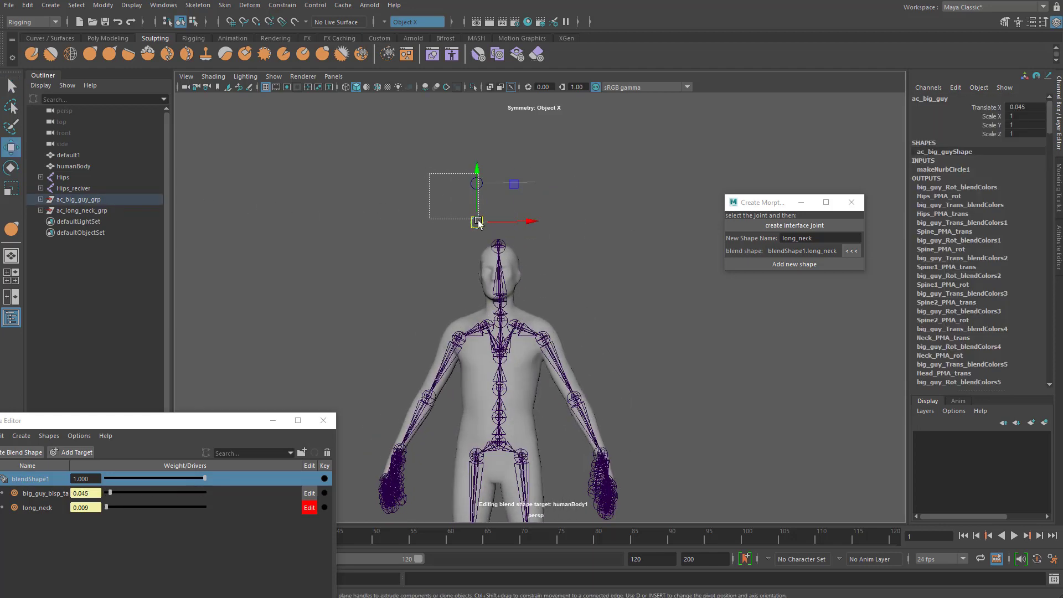
drag(533, 183, 361, 184)
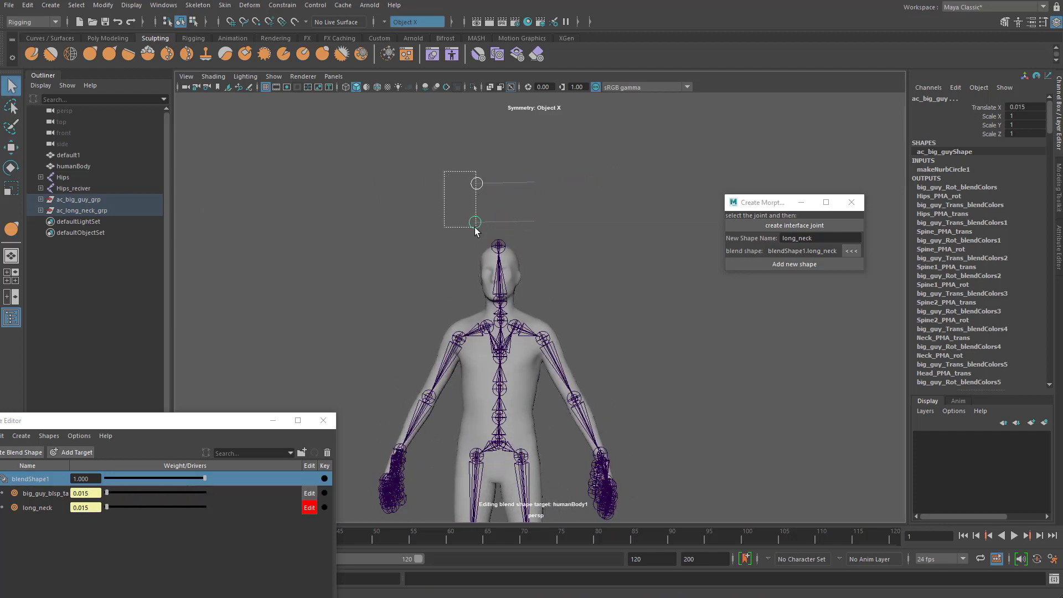
drag(475, 230, 477, 231)
key(w)
drag(532, 185, 432, 221)
click(427, 220)
drag(491, 191, 491, 191)
Move the ac_long_neck slider control to 1 and shift the floating windows away from the body.
drag(476, 184, 613, 193)
alt+right_drag(569, 354, 656, 323)
drag(779, 205, 793, 153)
drag(261, 420, 214, 339)
alt+middle_drag(606, 305, 570, 302)
Try to rotate the LeftArm joint of the bound skeleton.
click(559, 307)
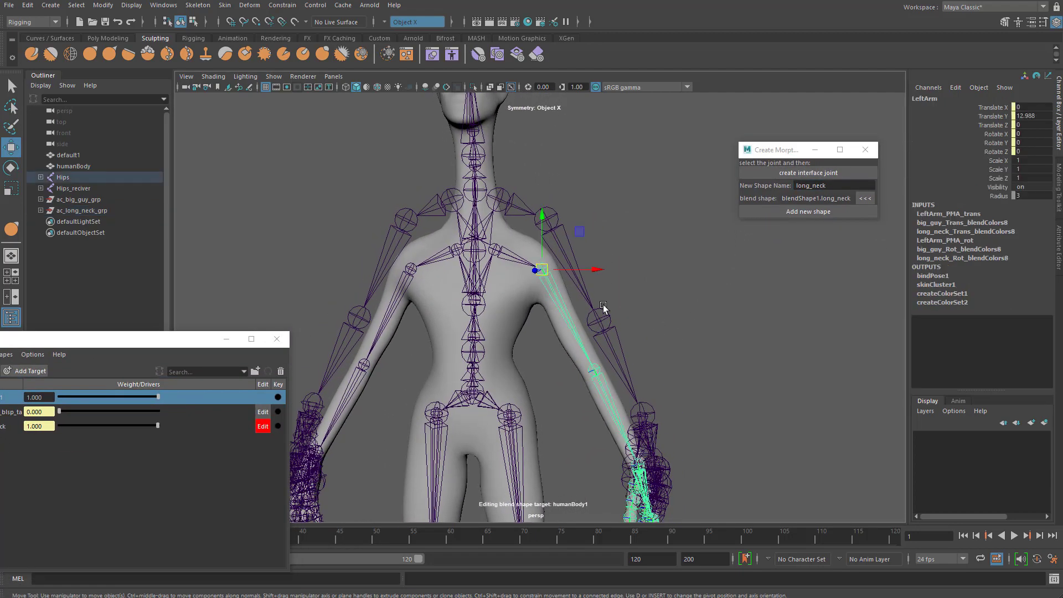
key(e)
drag(568, 227, 583, 262)
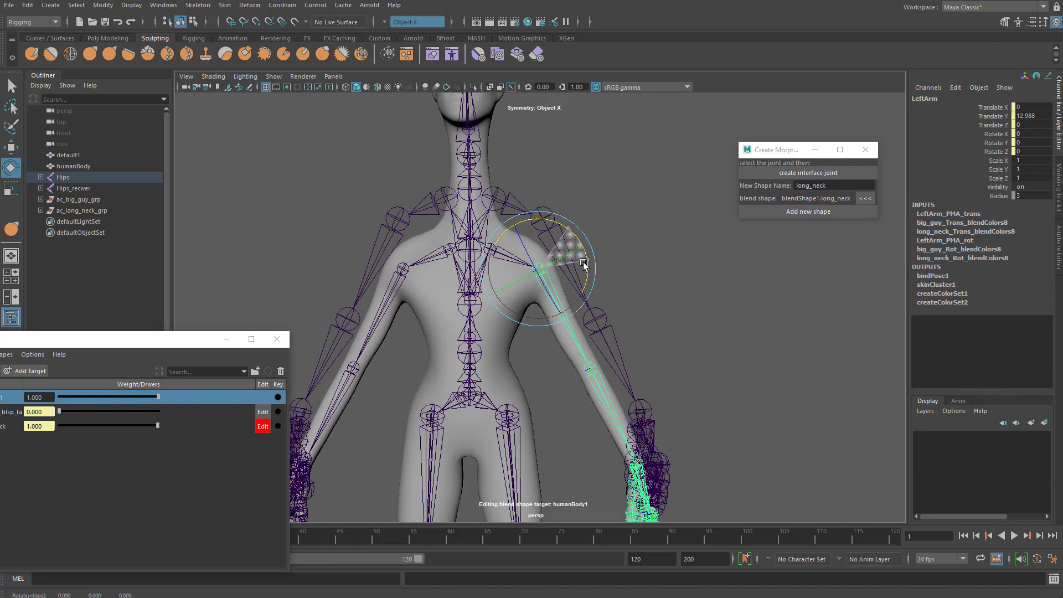
Test the left shoulder and arm receiver joints by moving and rotating them, undoing each change.
click(513, 195)
drag(539, 176, 537, 155)
key(ctrl+z)
drag(597, 260, 598, 263)
key(e)
drag(589, 216, 590, 136)
key(ctrl+z)
key(q)
key(e)
drag(625, 341, 647, 285)
key(ctrl+z)
key(q)
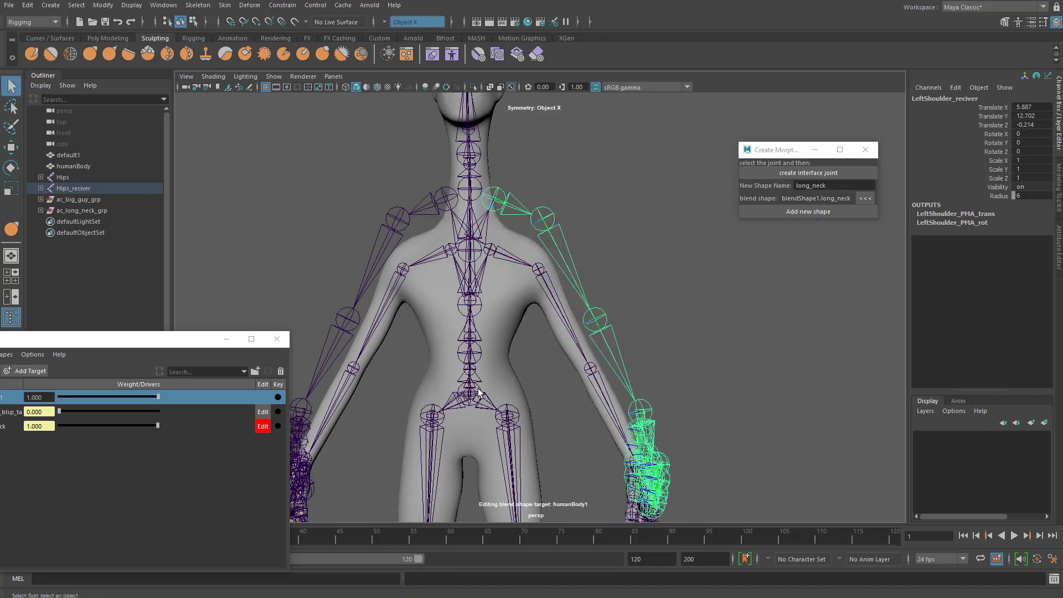
Hide the Hips skeleton, keeping the receiver joints in view, and frame the character.
click(479, 392)
click(68, 176)
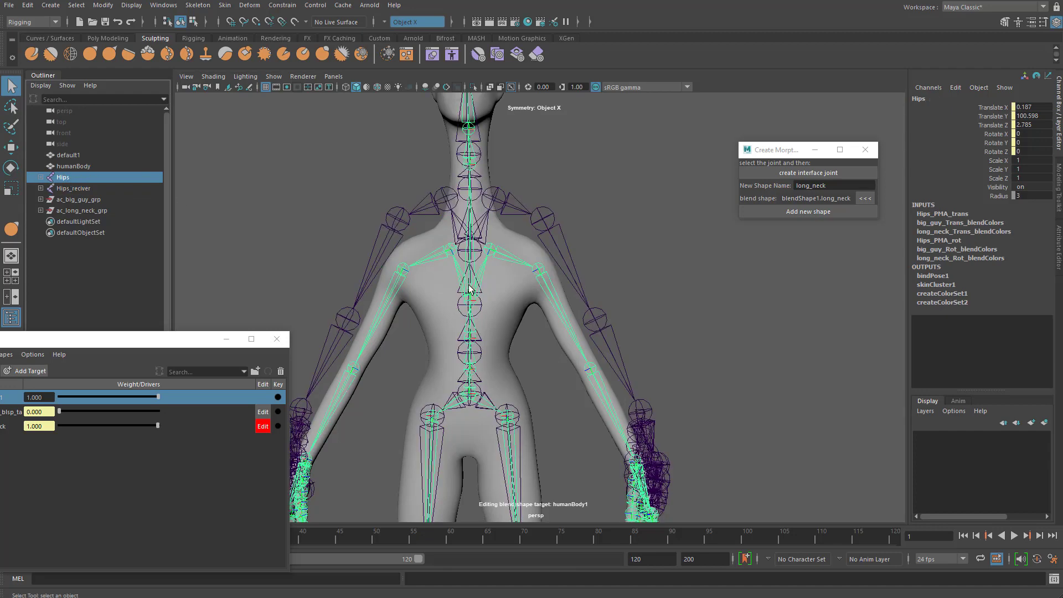
key(ctrl+h)
key(f)
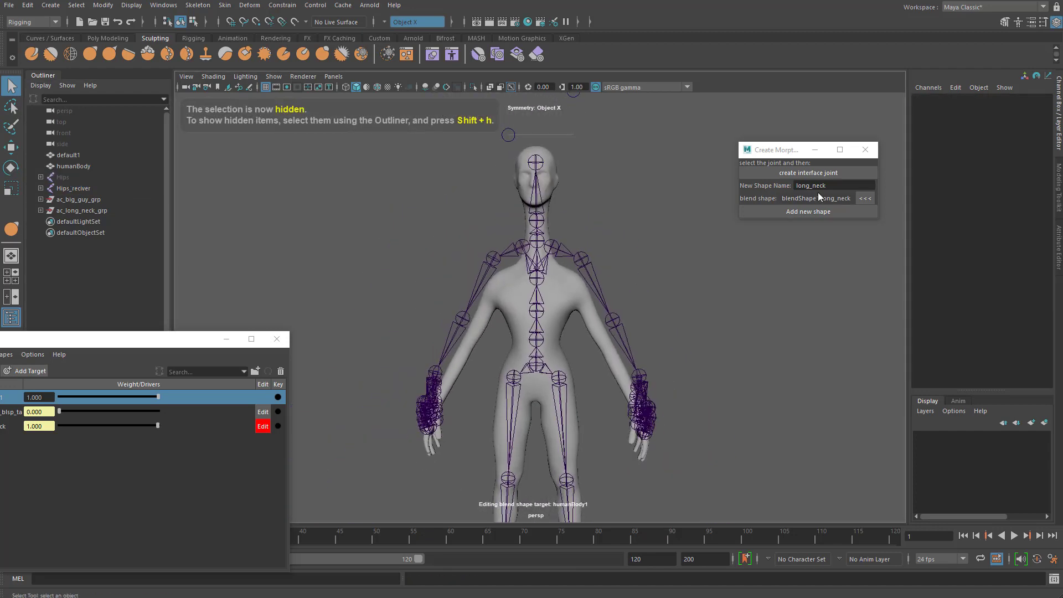
Animate LeftUpLeg_reciver, keying a rotation of about -31.1, -18.3, 13.3 at frame 61, and play the animation.
click(566, 377)
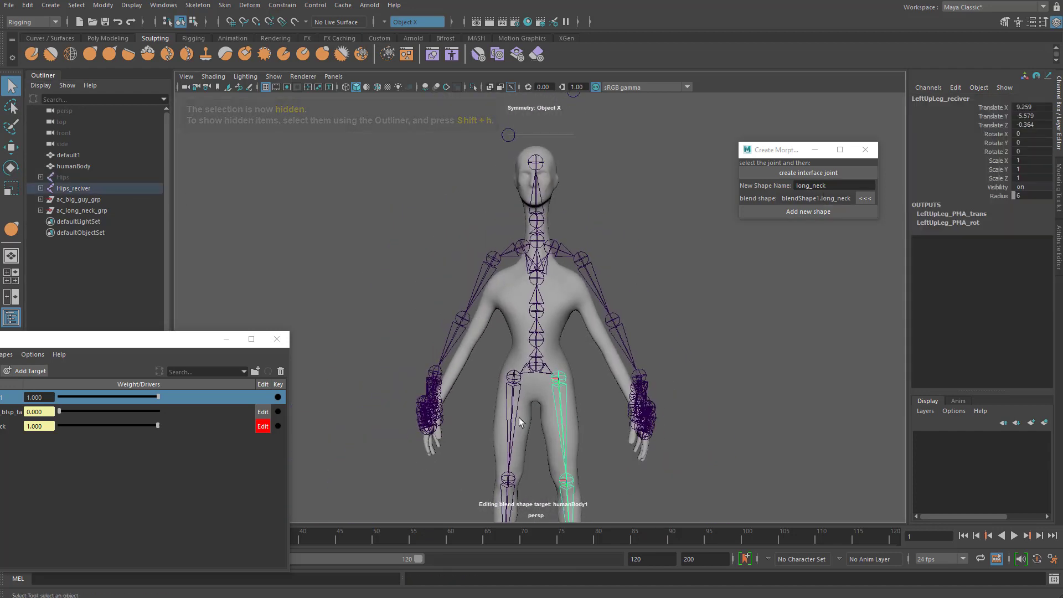
alt+drag(497, 423, 447, 422)
alt+middle_drag(447, 421, 557, 310)
drag(161, 339, 0, 421)
drag(8, 539, 457, 537)
key(e)
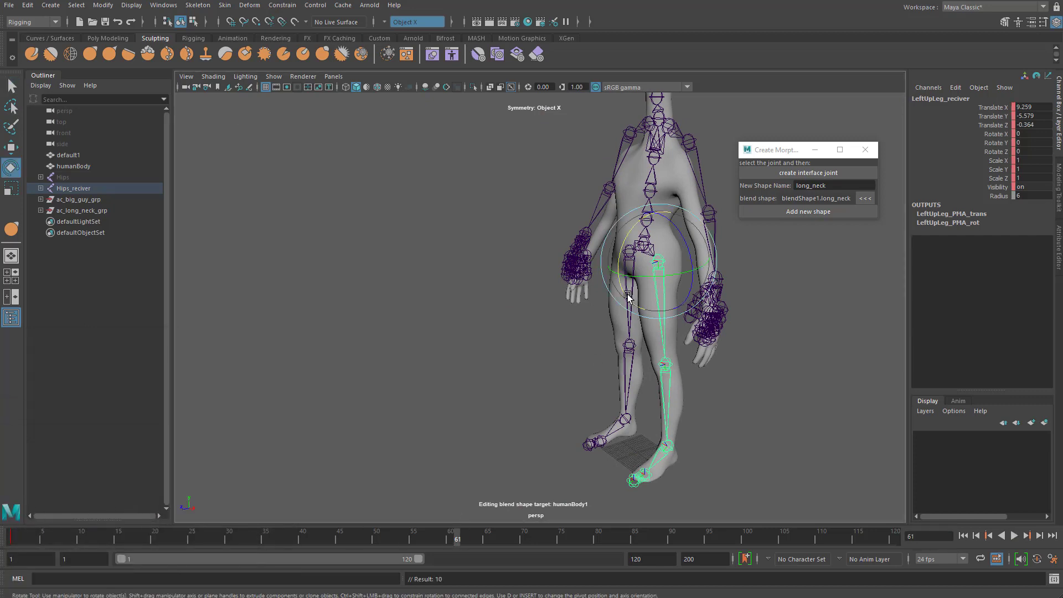
drag(625, 296, 505, 319)
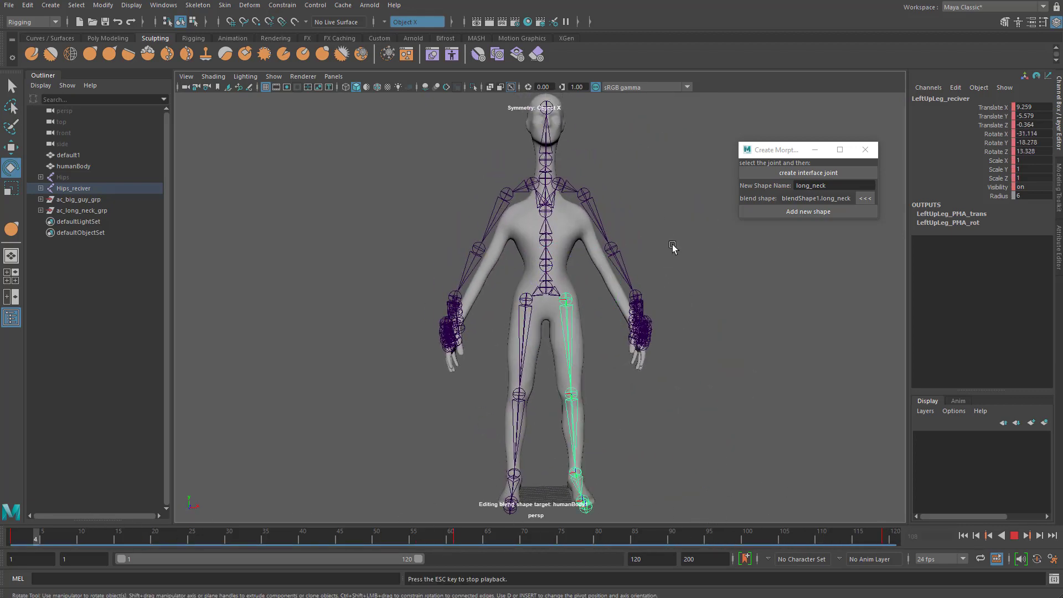
With the leg animation playing, move the ac_long_neck slider to 0 and the ac_big_guy slider to 1.
key(w)
key(Escape)
click(562, 151)
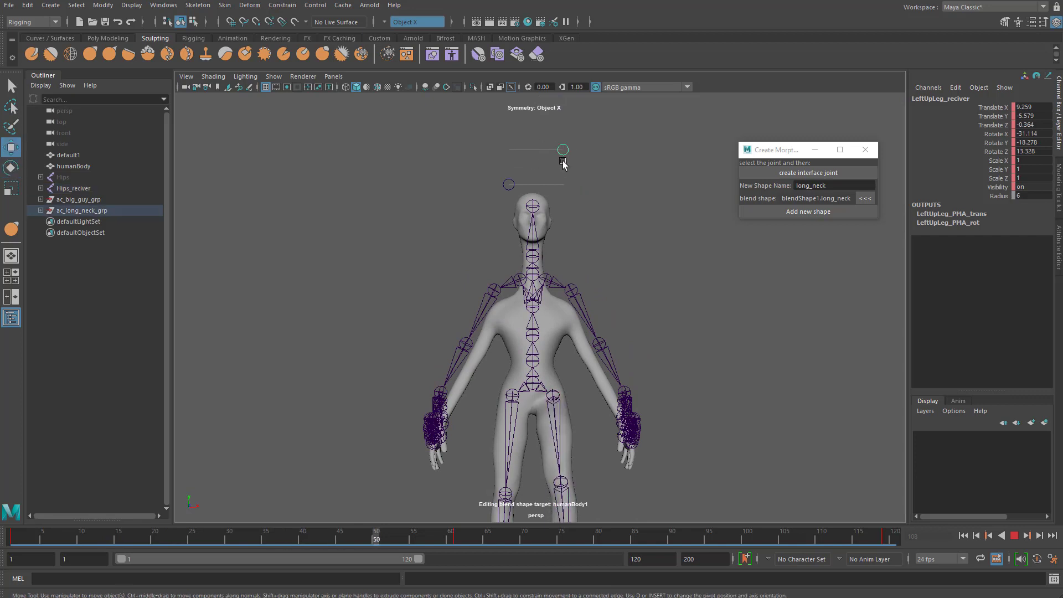
key(Escape)
drag(564, 150, 364, 142)
click(508, 189)
drag(512, 185, 773, 276)
scroll(506, 313, down, 4)
alt+drag(506, 314, 558, 334)
Stop playback, return to frame 1, and move the ac_big_guy slider back to 0.
key(alt+v)
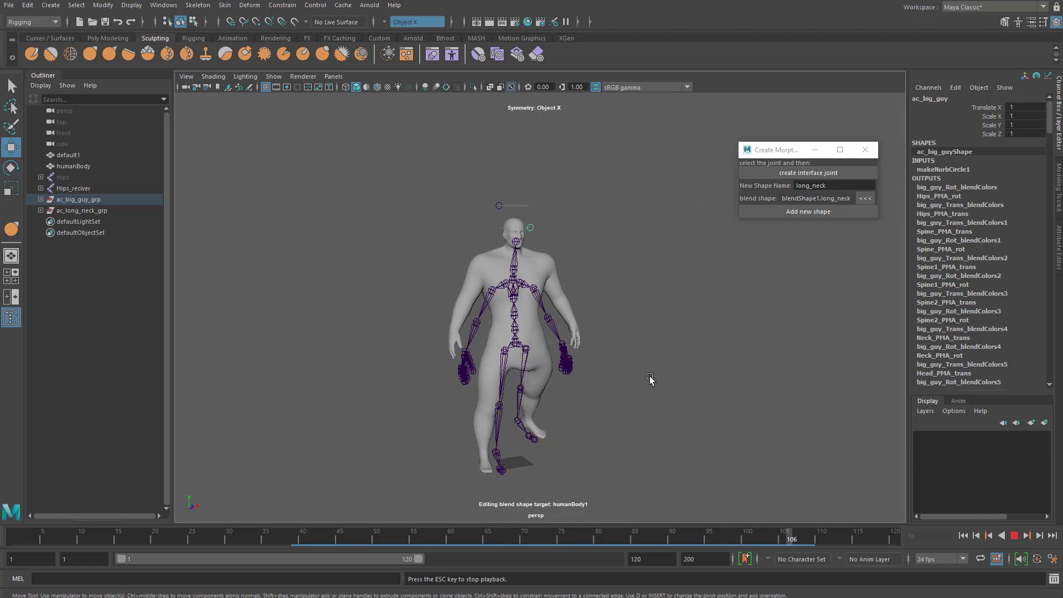
key(alt+shift+v)
alt+drag(672, 357, 633, 316)
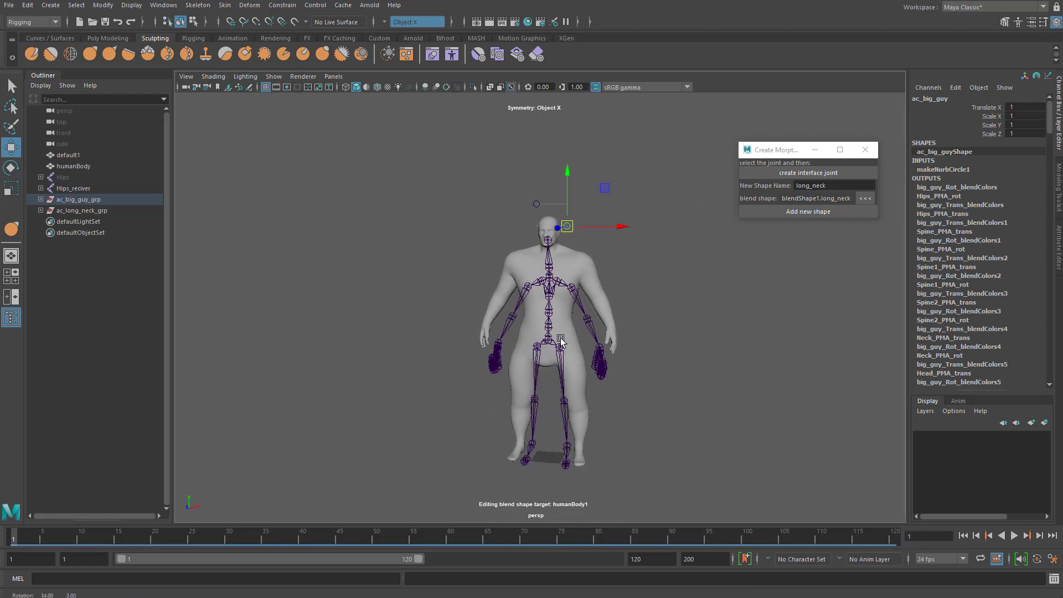
scroll(633, 315, up, 3)
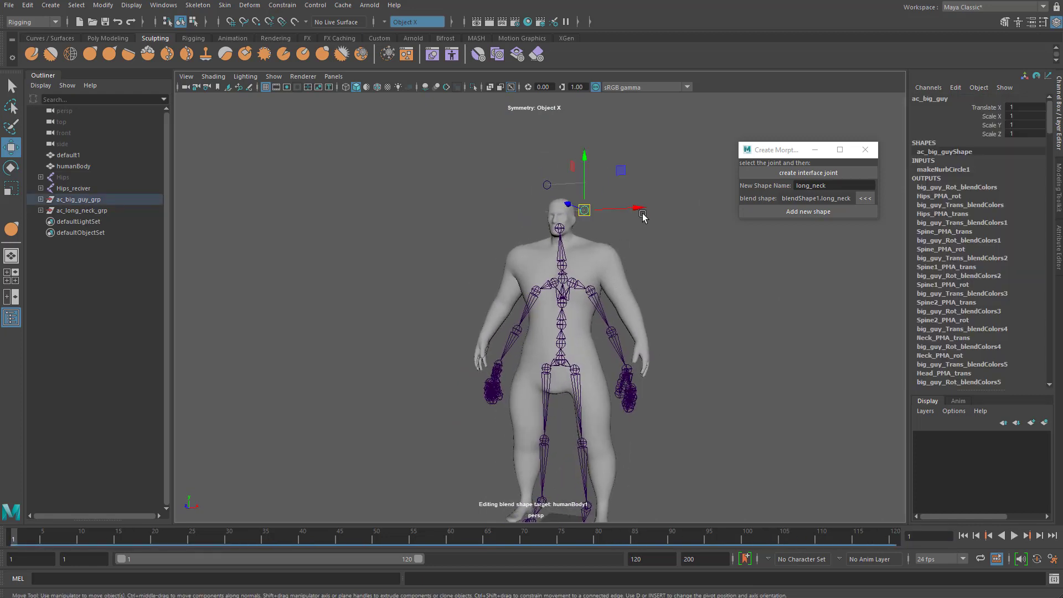
drag(634, 209, 566, 194)
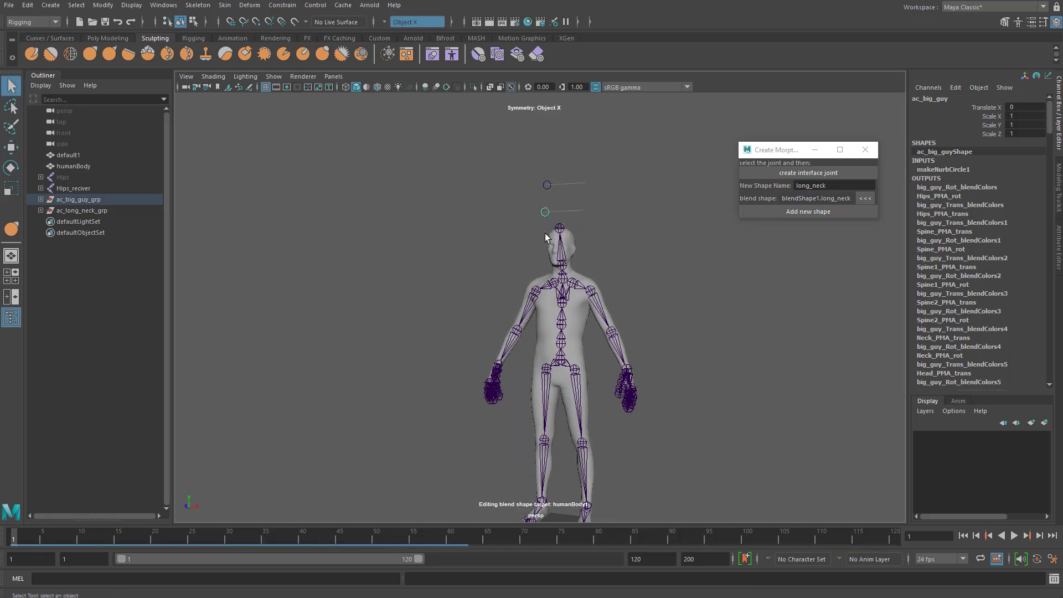
Select ac_long_neck_grp and ac_big_guy_grp together and raise both sliders higher above the head.
scroll(480, 311, up, 3)
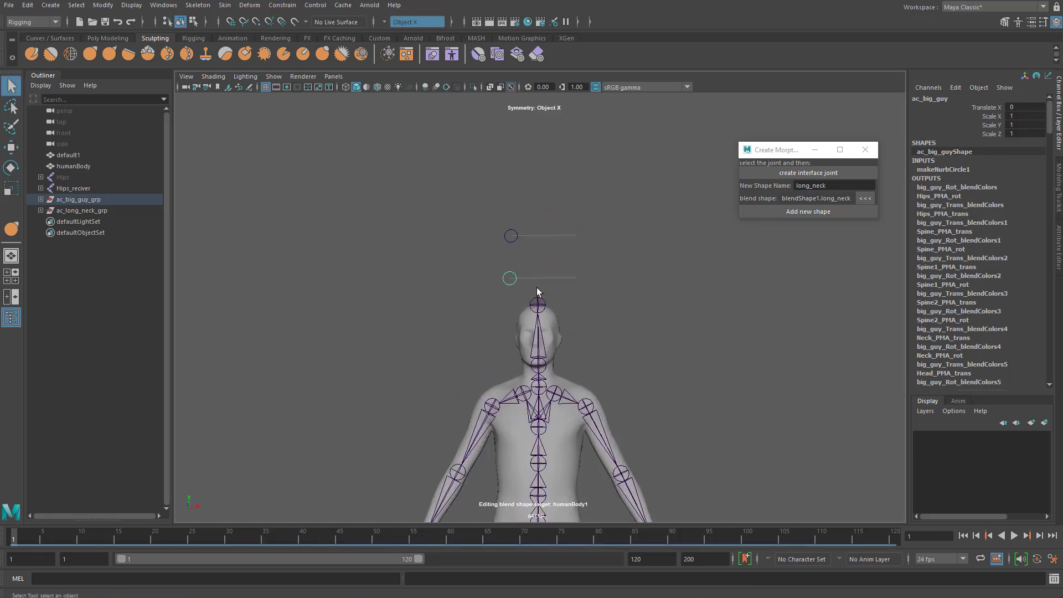
drag(459, 210, 534, 247)
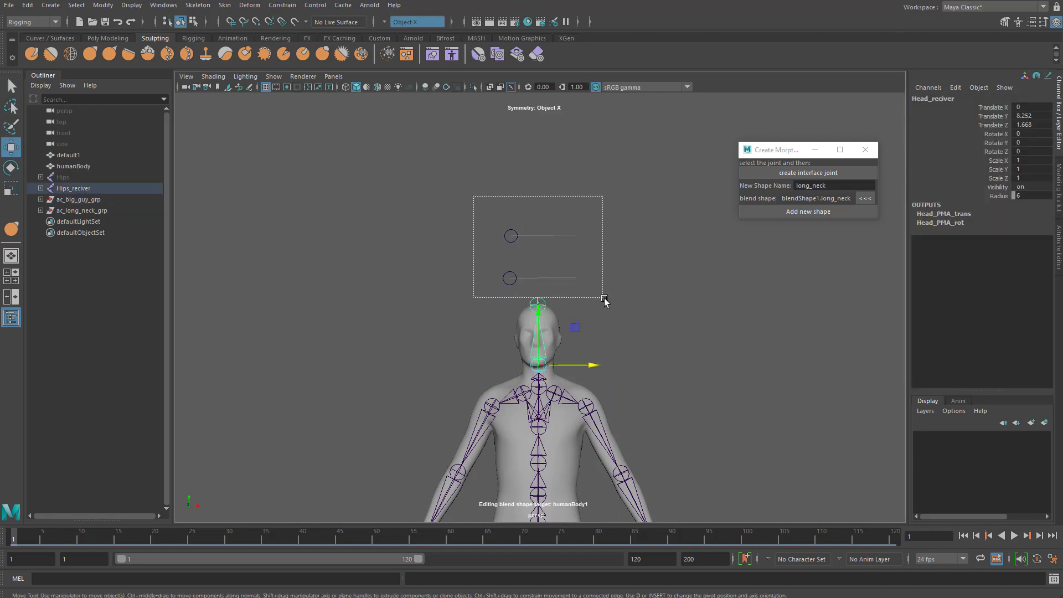
drag(591, 296, 462, 198)
click(82, 210)
shift+click(82, 200)
alt+drag(603, 339, 633, 333)
drag(498, 230, 498, 159)
Test the ac_long_neck and ac_big_guy sliders at their new height, and return both to 0.
click(598, 218)
alt+drag(588, 243, 538, 251)
drag(477, 194, 357, 217)
drag(455, 154, 756, 182)
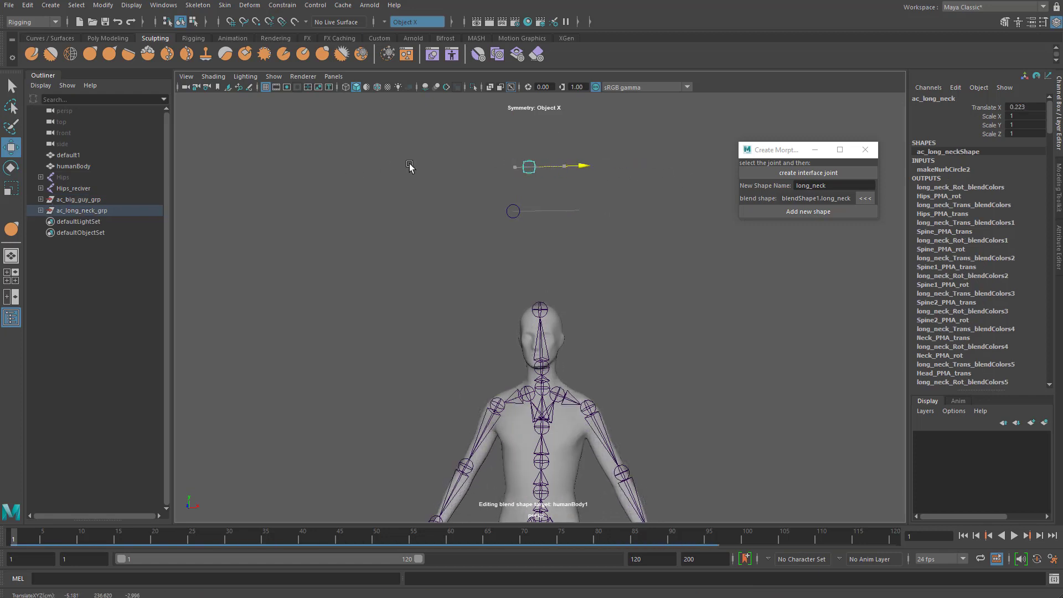
middle_drag(487, 170, 196, 168)
click(513, 211)
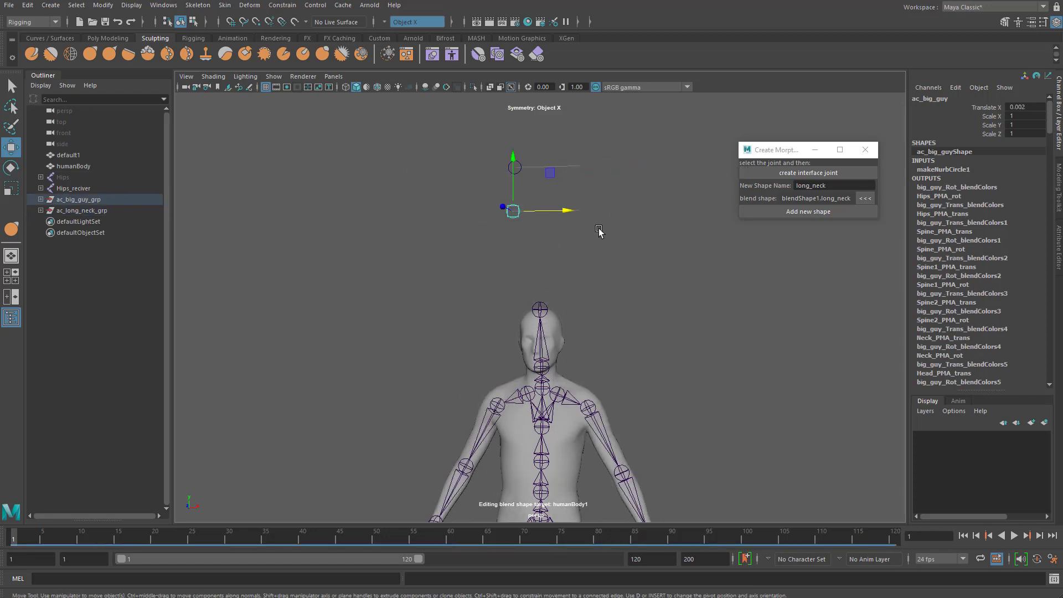
drag(570, 210, 462, 221)
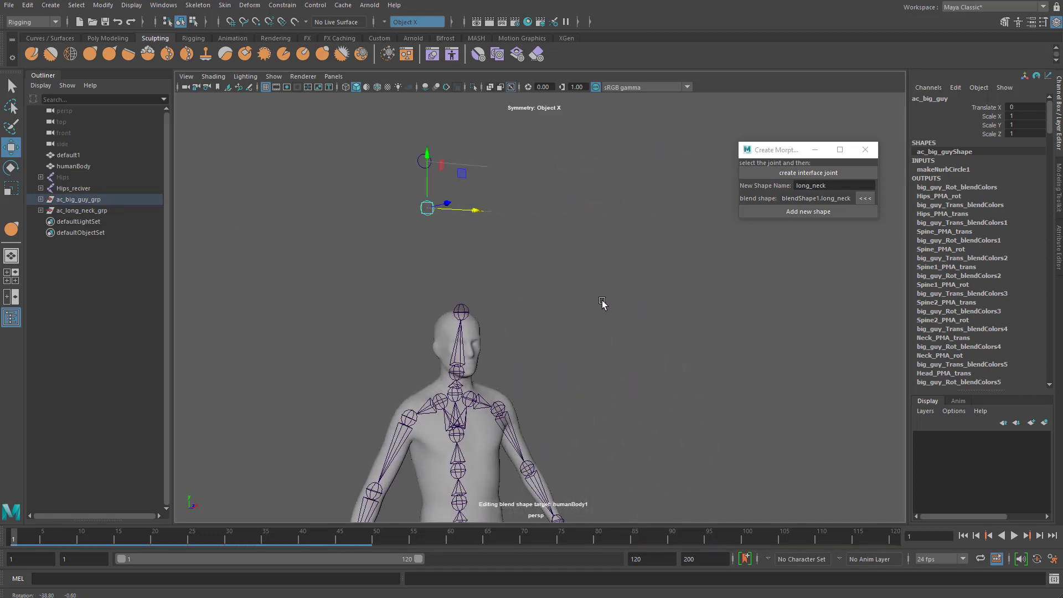